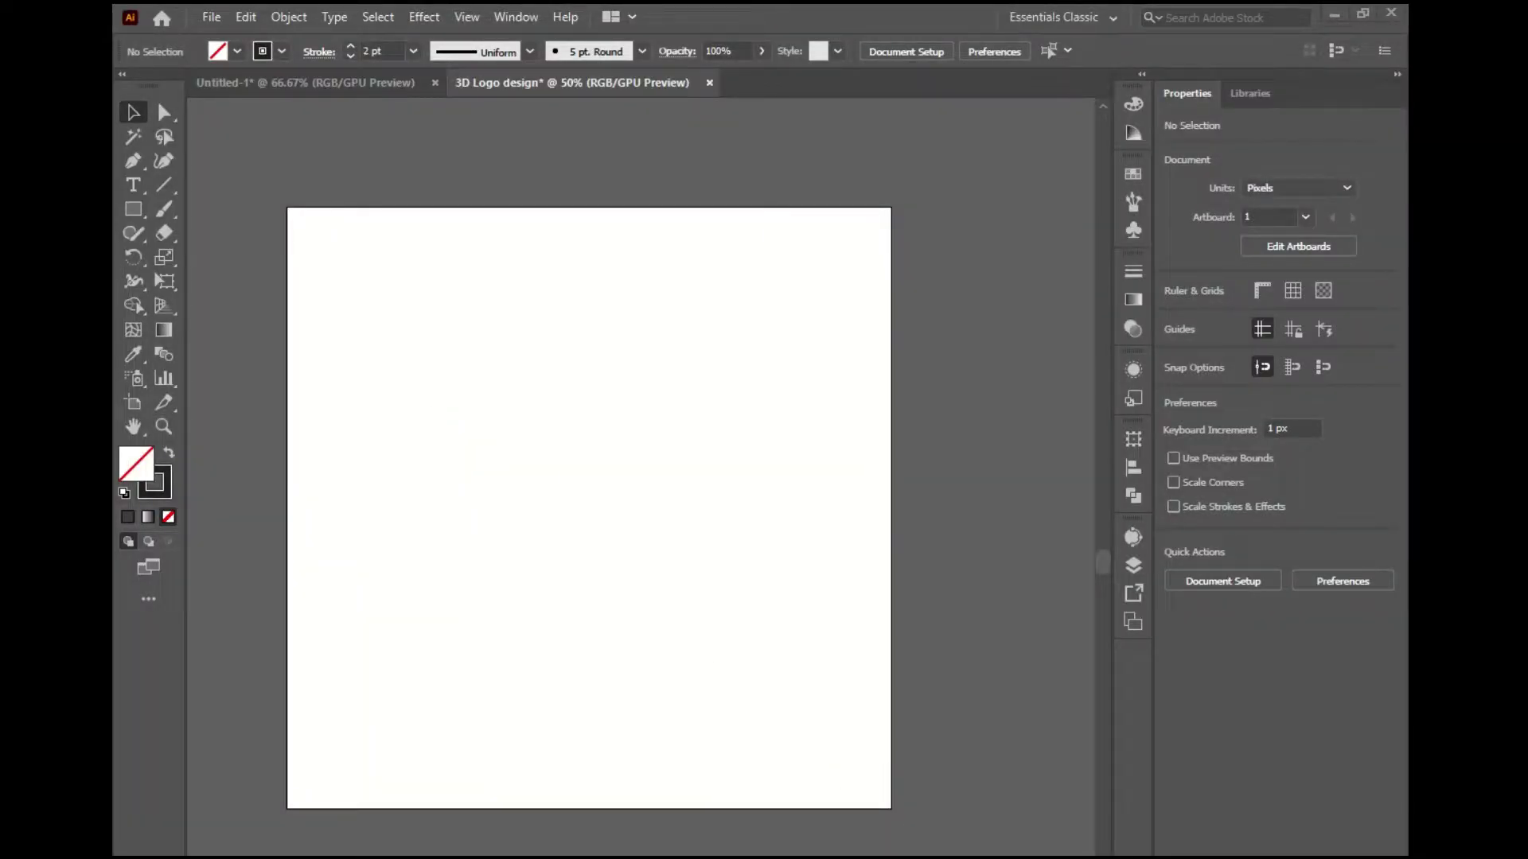
Draw a vertical line down the left side of the artboard with the Line Segment tool
scroll(575, 565, "up", 1, "alt")
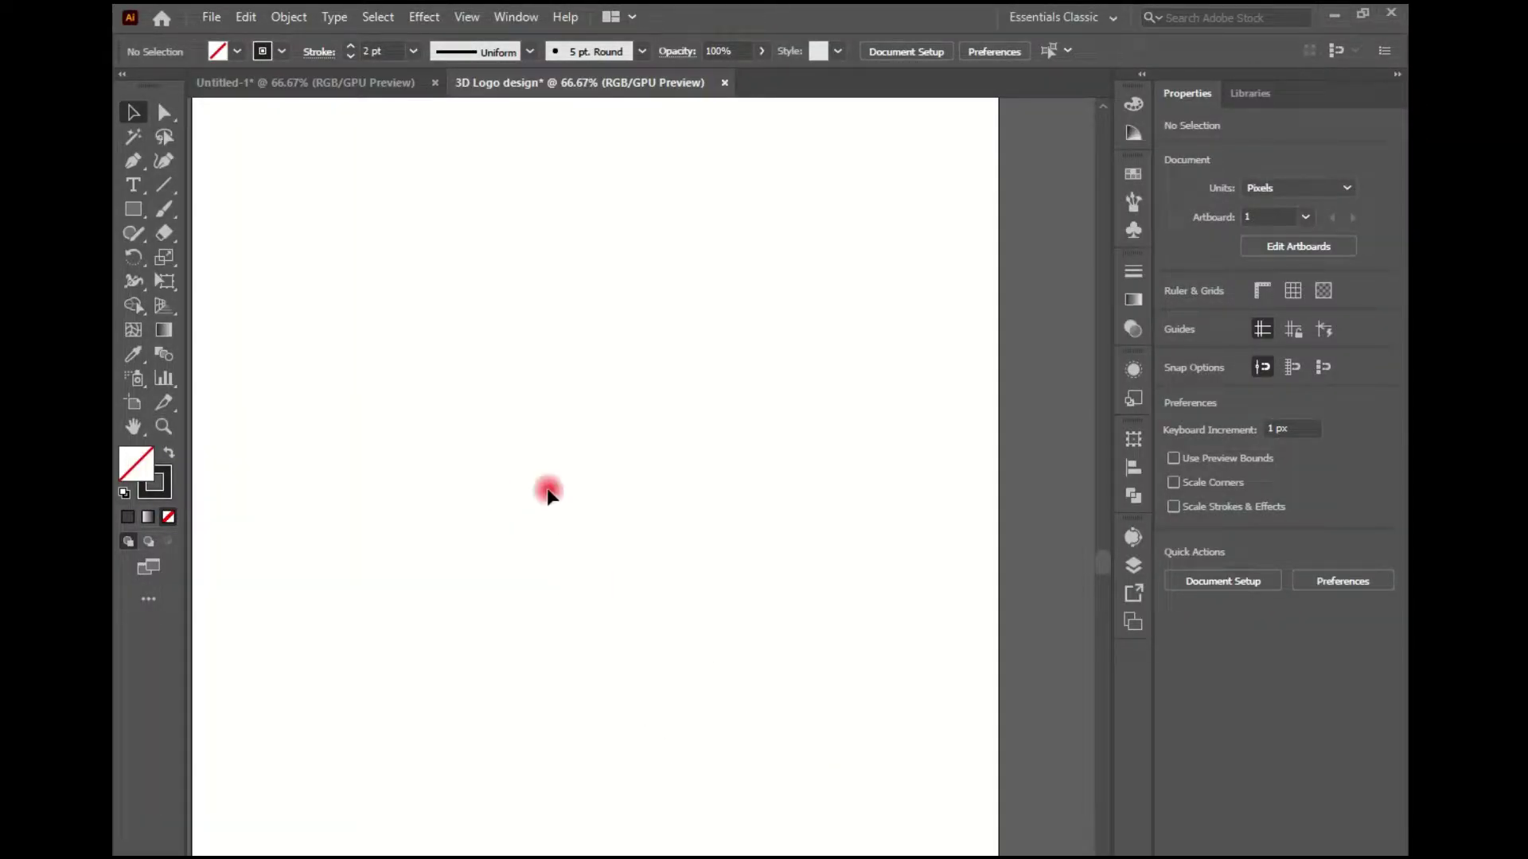
mouse_move(556, 494)
left_mouse_down()
mouse_move(581, 583)
mouse_move(504, 518)
left_mouse_up()
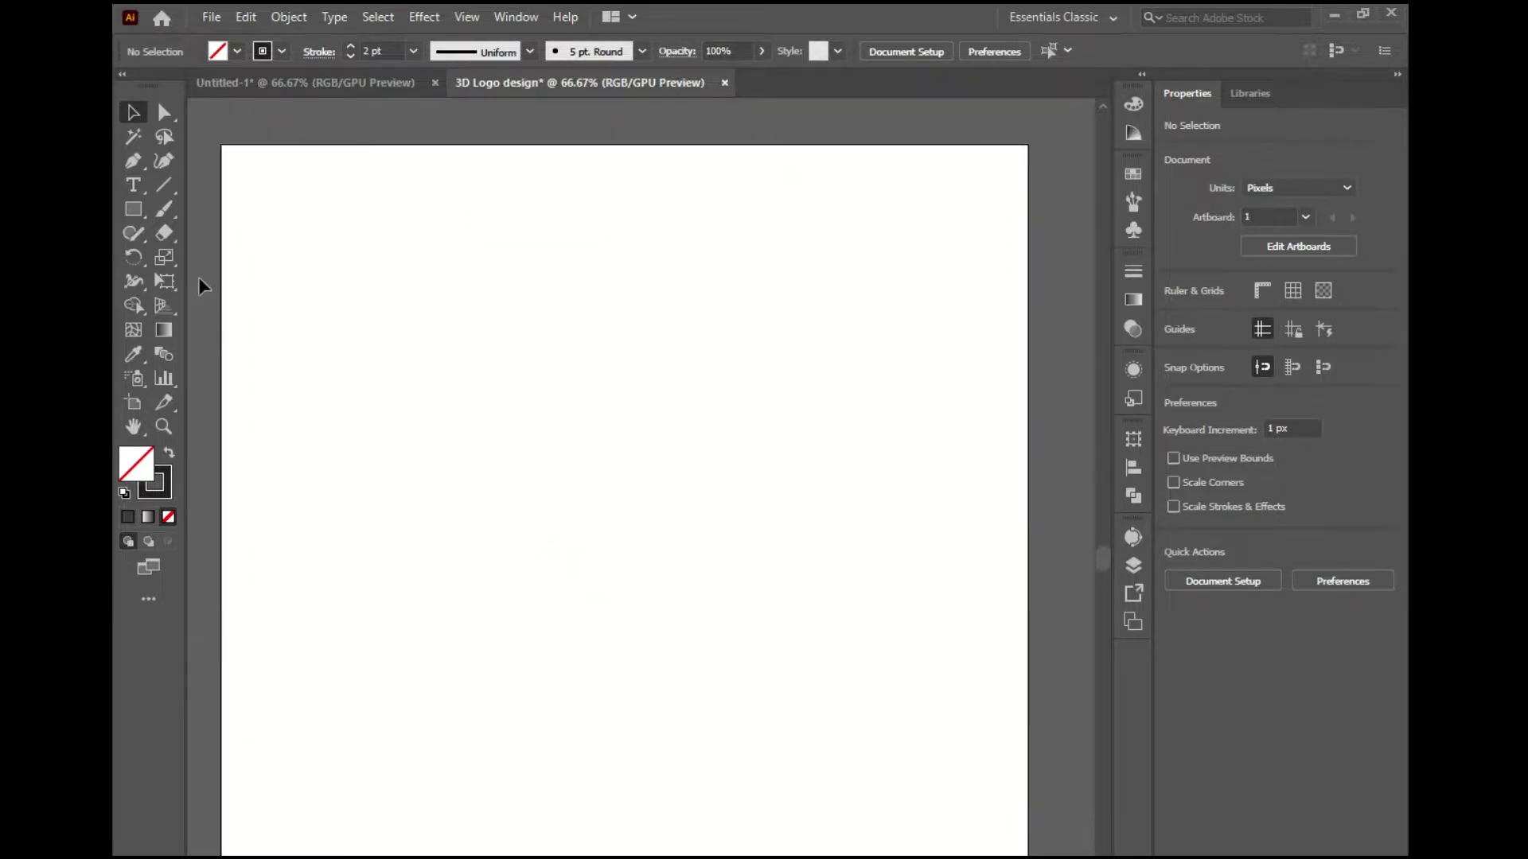
left_click(164, 187)
left_click_drag(327, 206, 337, 766)
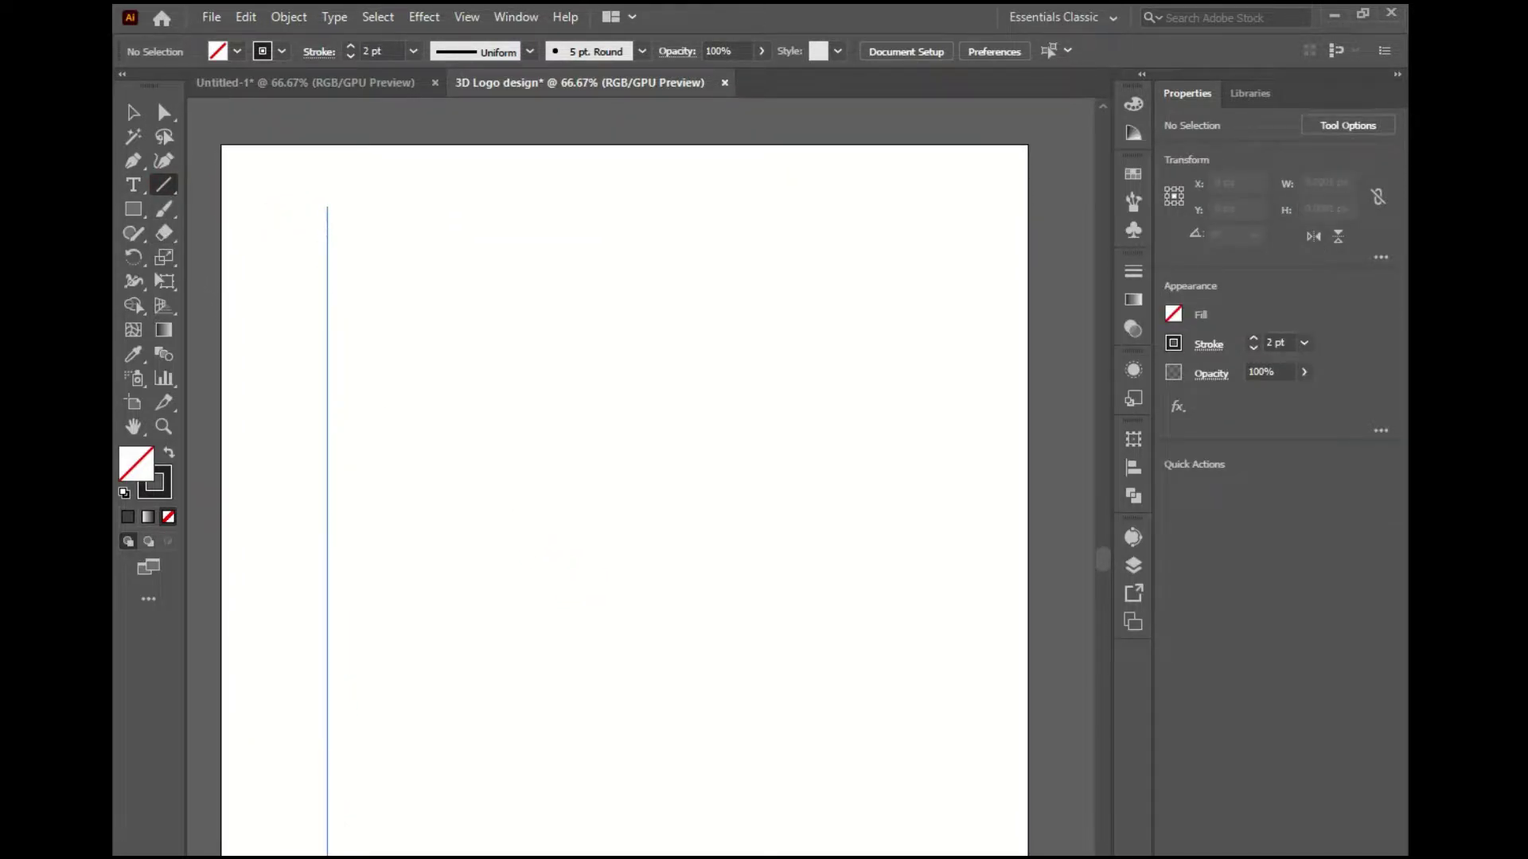
Alt-drag a copy right and repeat with Ctrl+D into sixteen evenly spaced lines, then select all
scroll(355, 623, "down", 1, "alt")
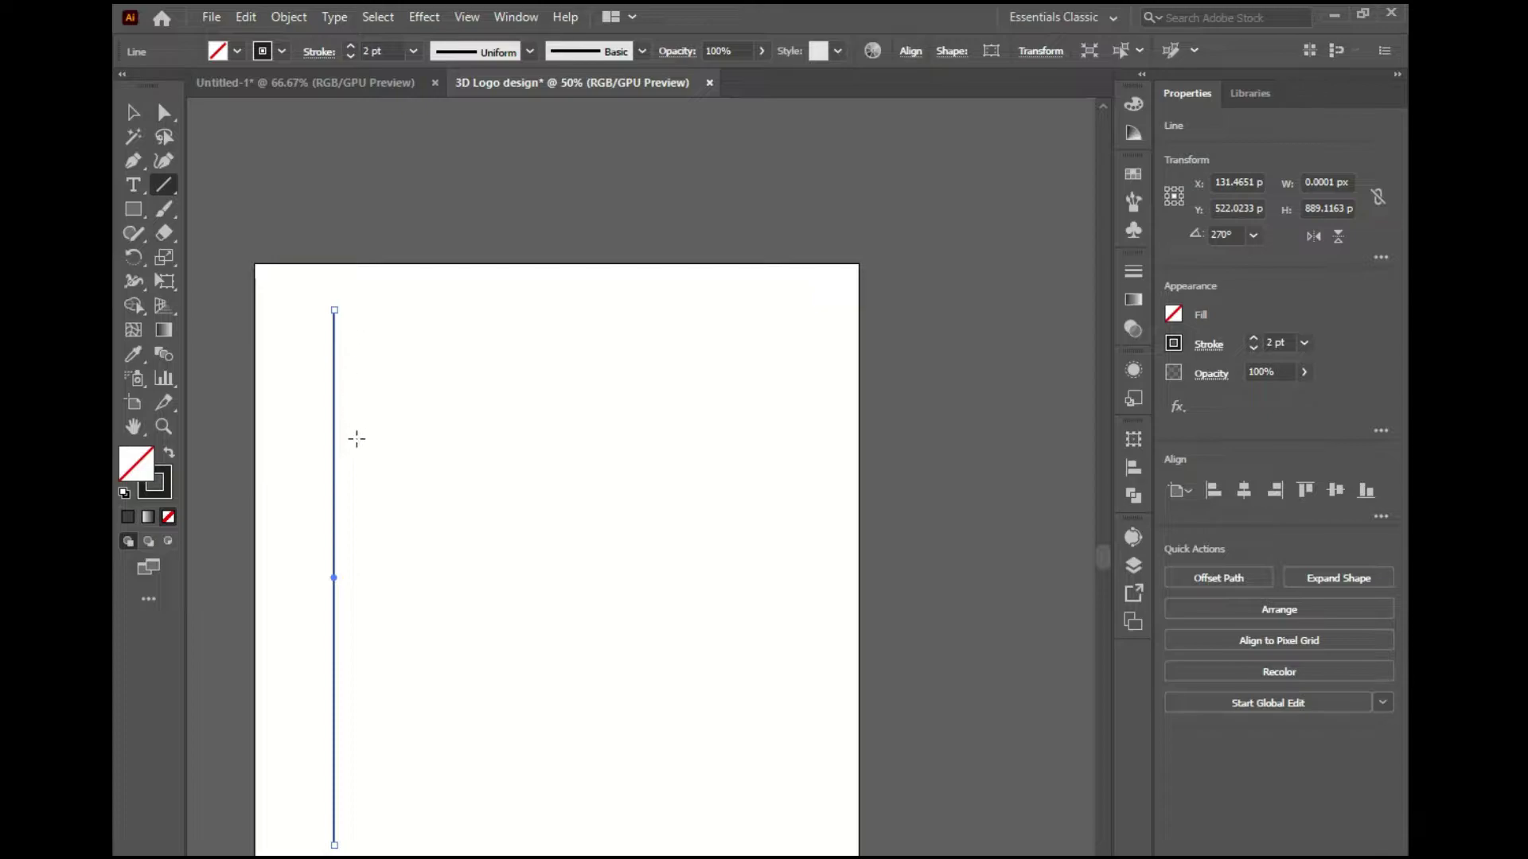
key("v")
left_click(332, 452)
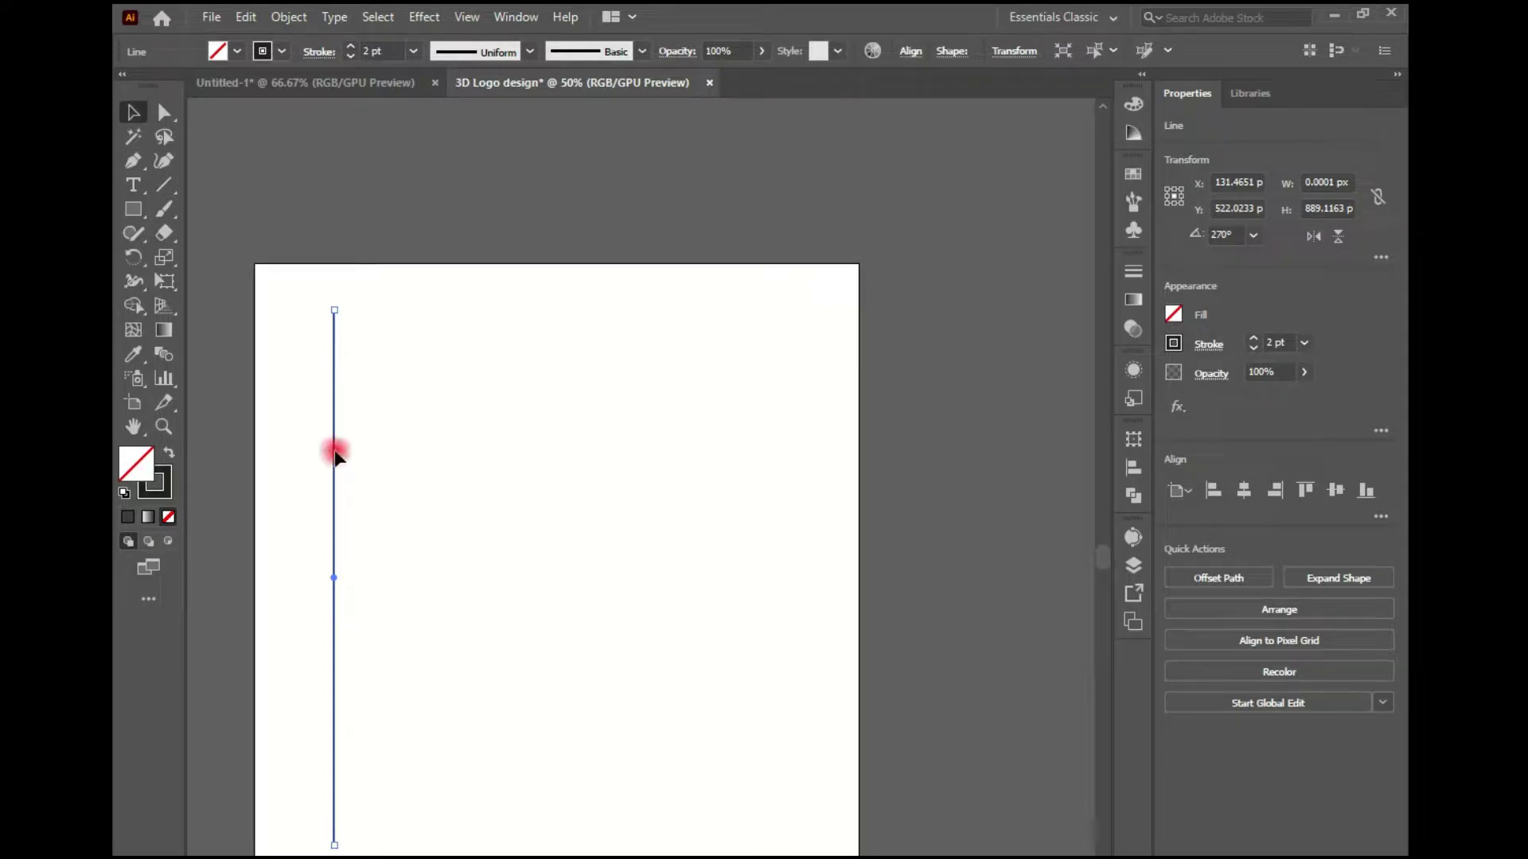
left_click(334, 455)
left_click_drag(336, 448, 363, 456)
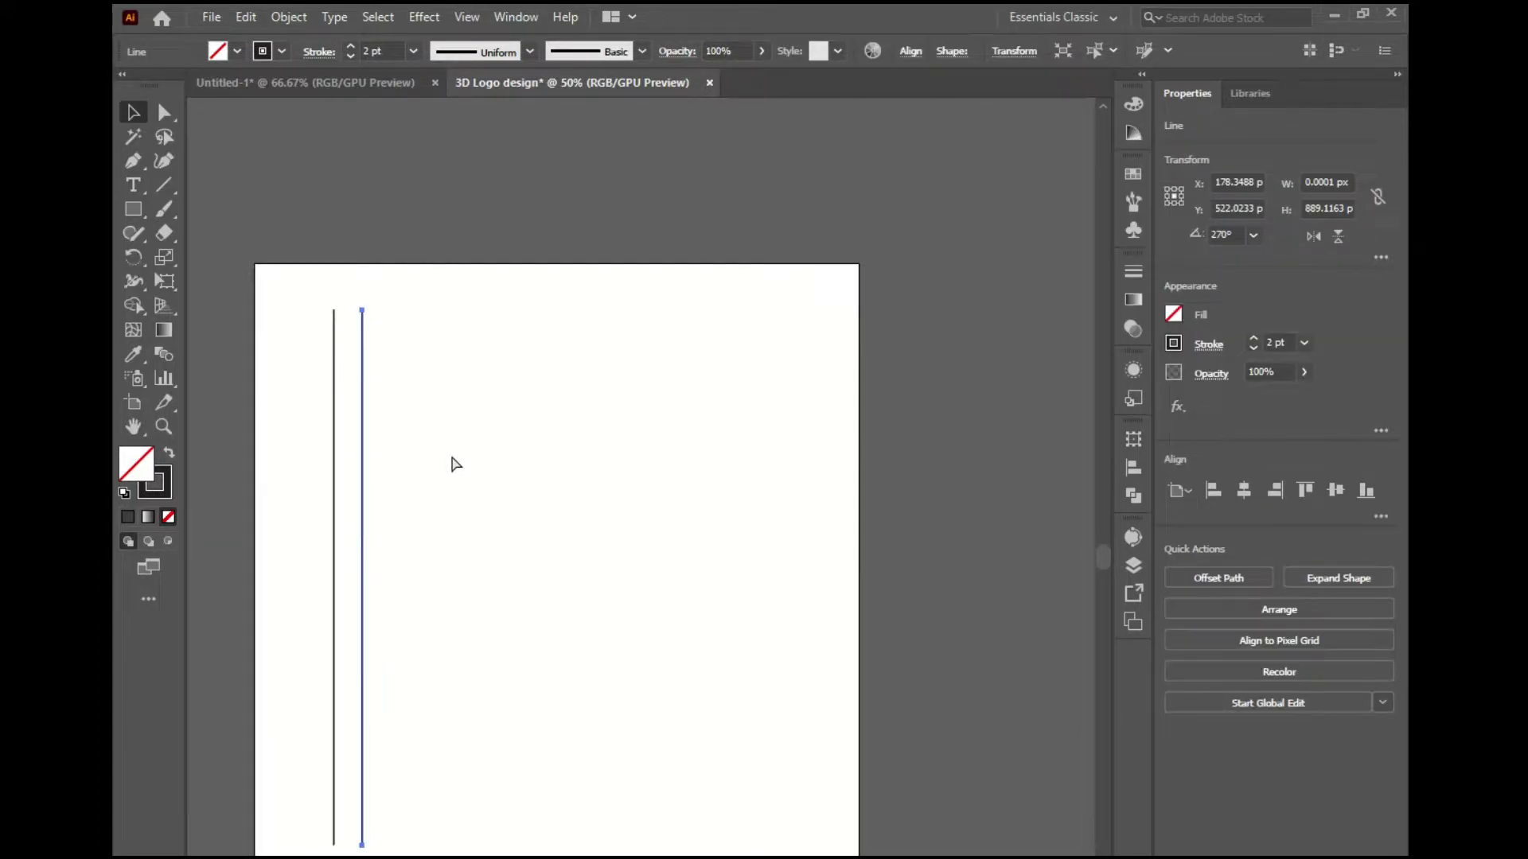
key("ctrl+d")
key("ctrl+d")
key("ctrl+d")
key("ctrl+d")
key("ctrl+d")
key("ctrl+d")
key("ctrl+d")
key("ctrl+d")
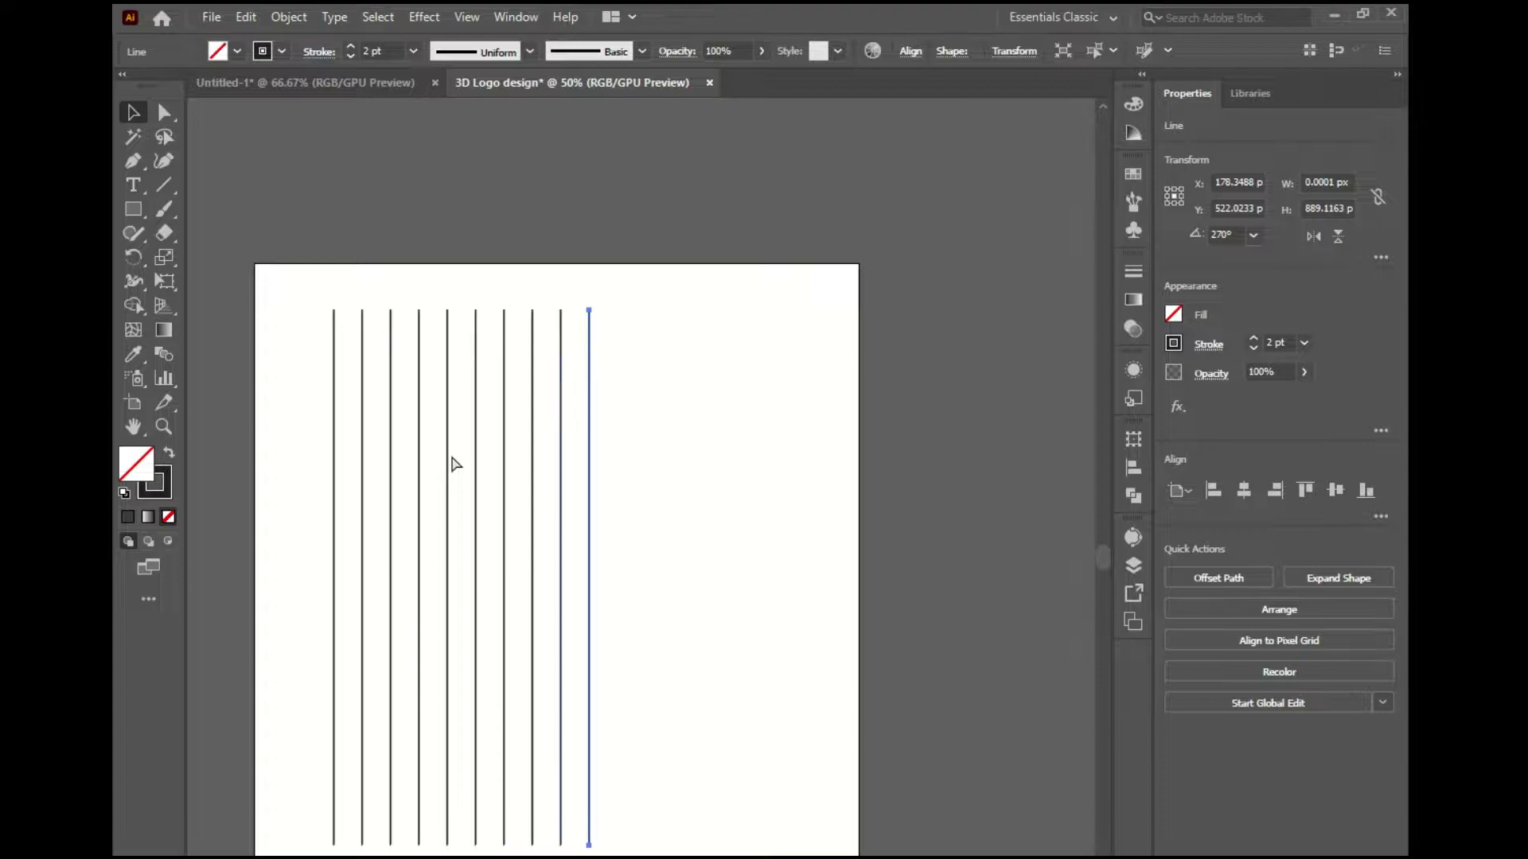
key("ctrl+d")
key("ctrl+d")
key("ctrl+d")
key("ctrl+d")
key("ctrl+d")
key("ctrl+d")
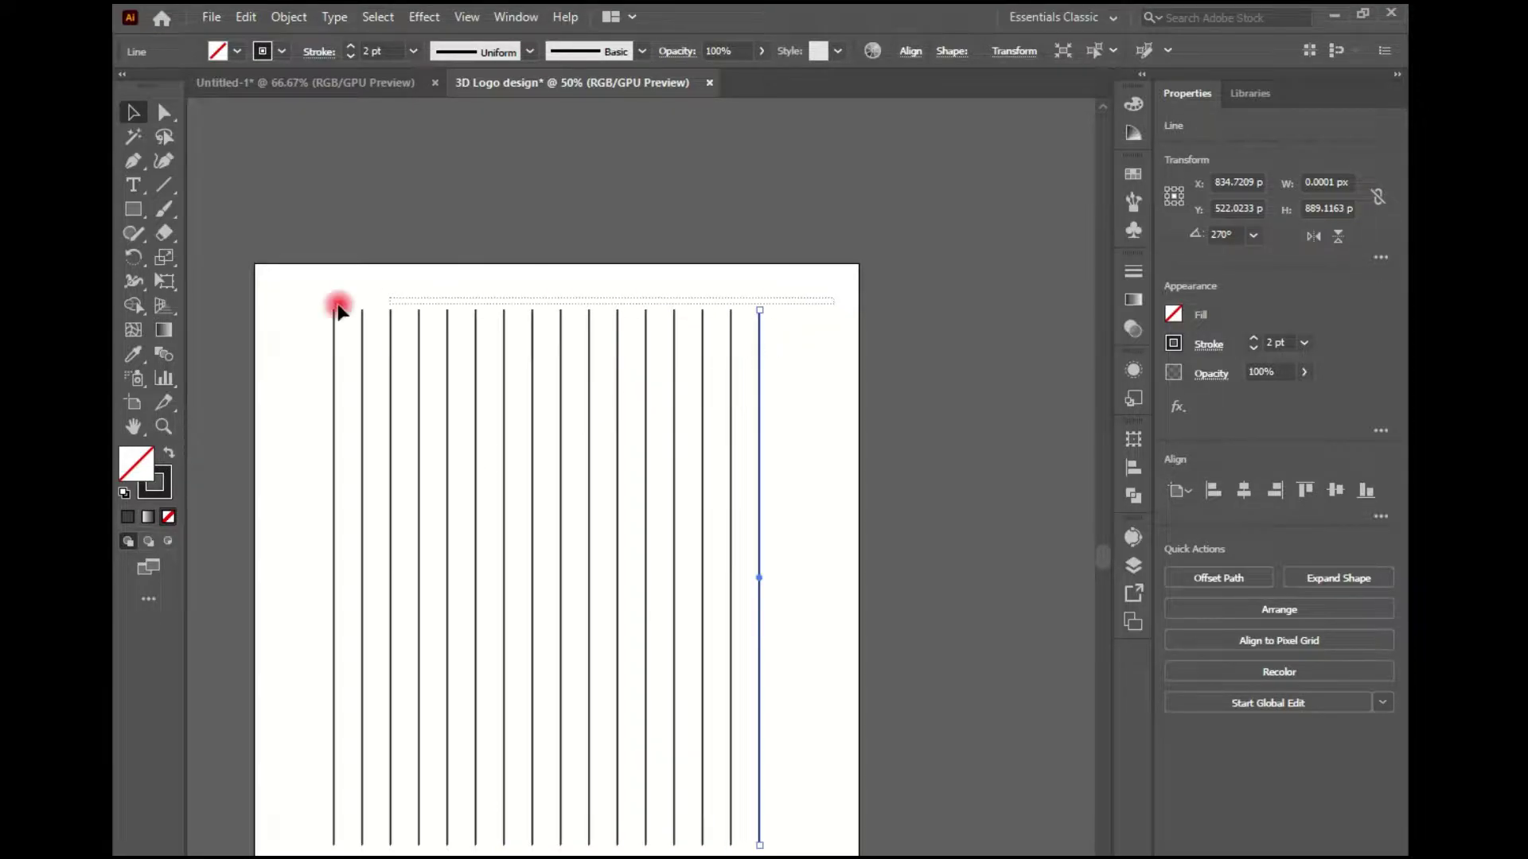
left_click_drag(337, 310, 249, 385)
left_click(284, 17)
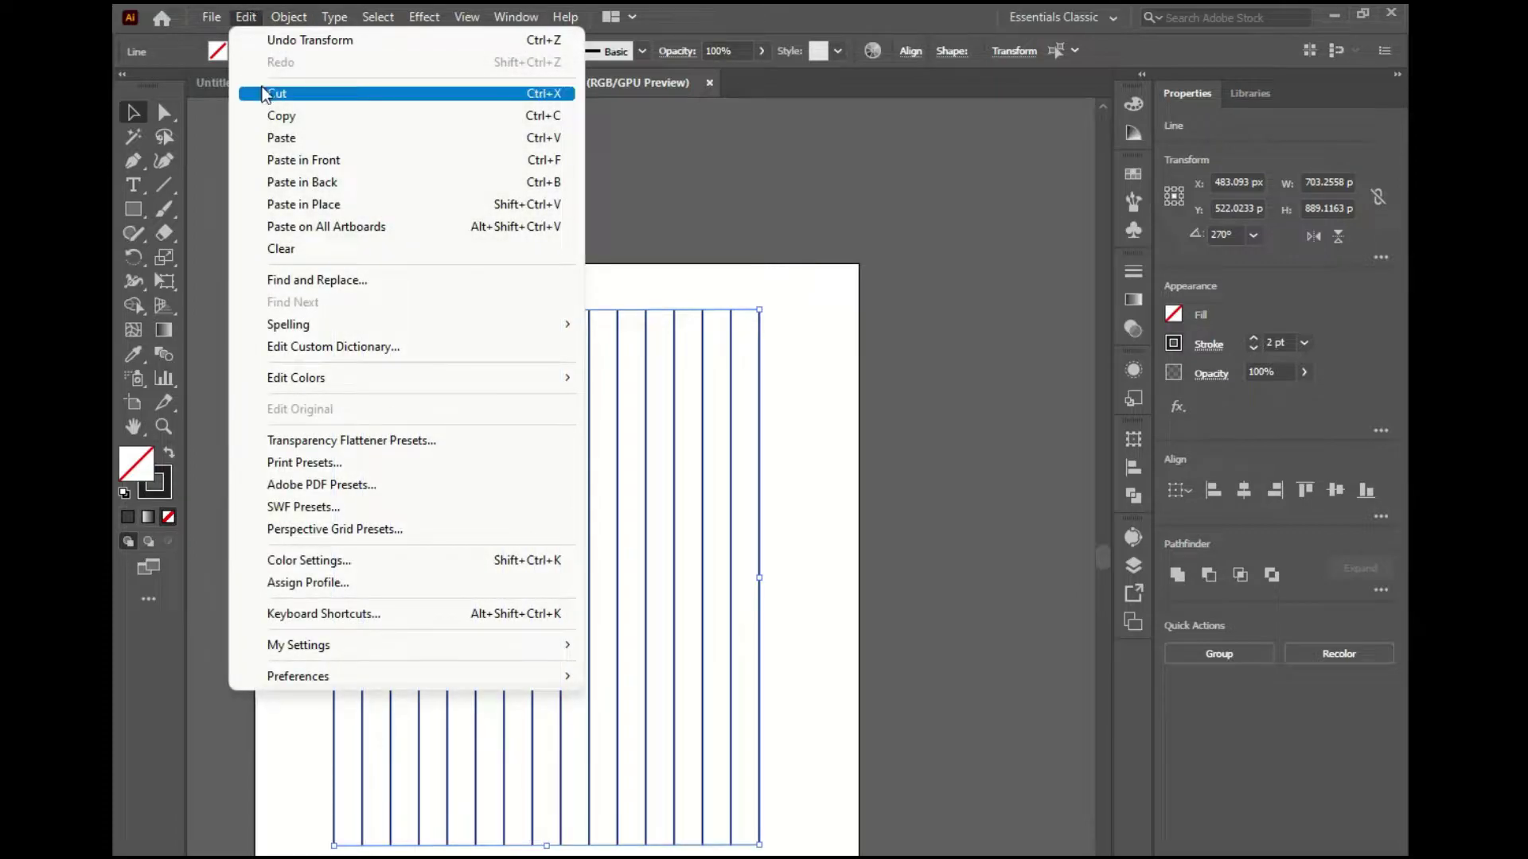
Cut the vertical lines and paste them back in front, in place
left_click(263, 93)
left_click(246, 17)
left_click(307, 160)
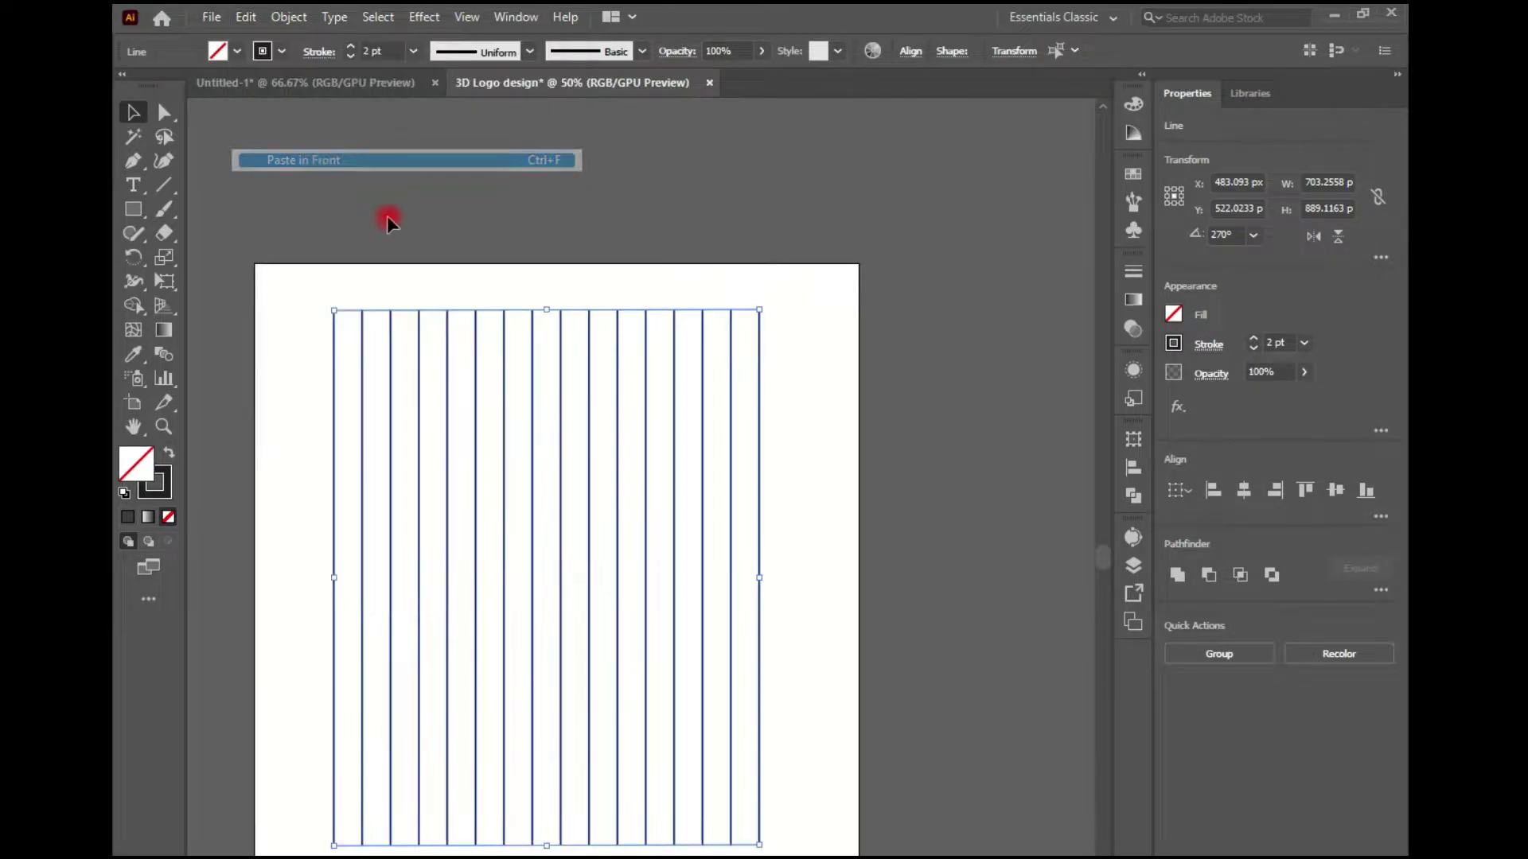
scroll(388, 222, "down", 2)
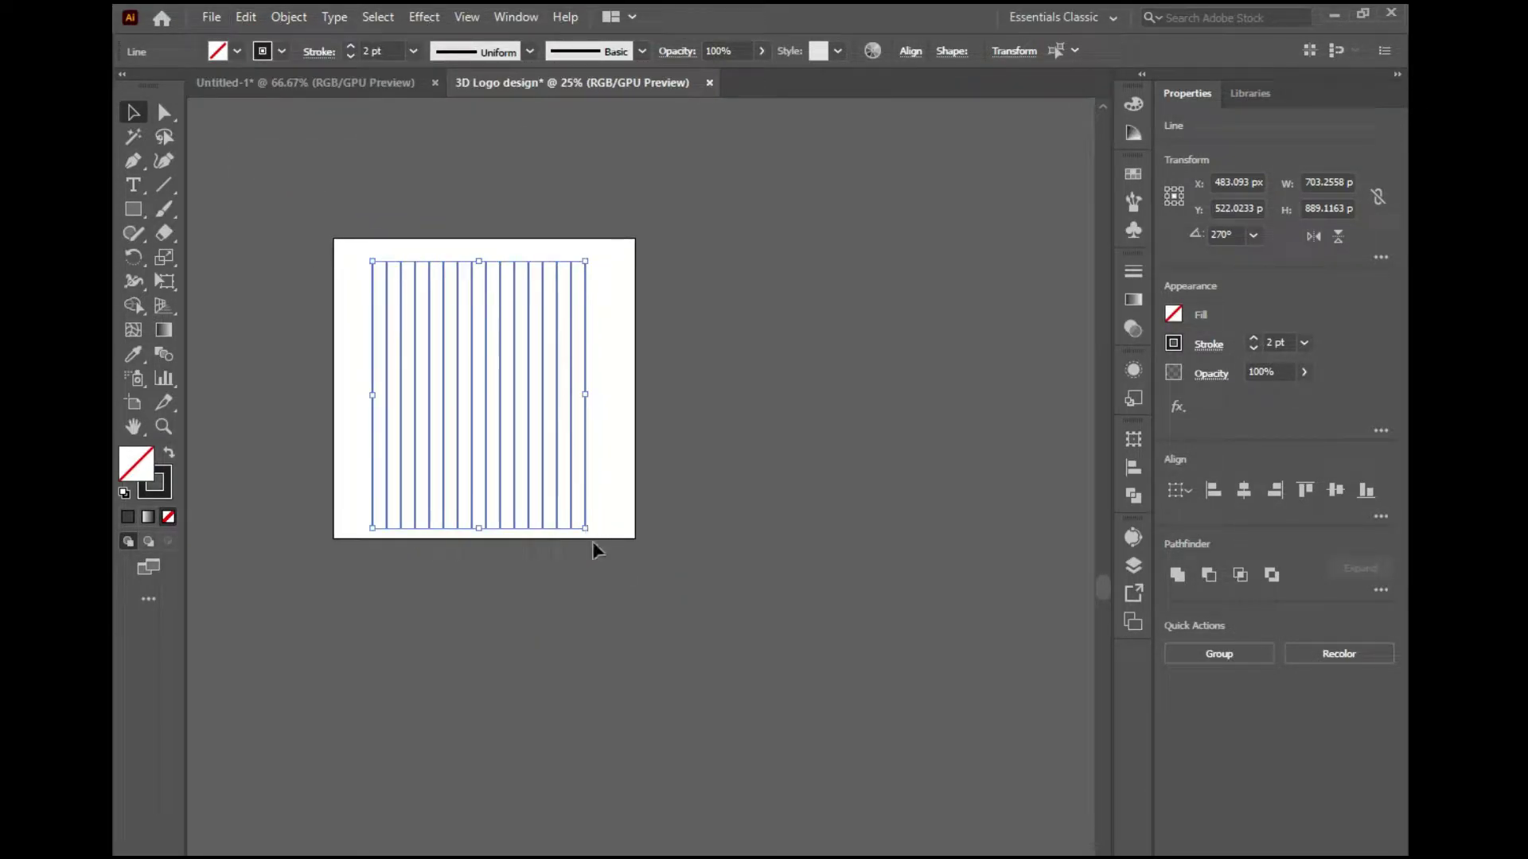
scroll(593, 535, "up", 2)
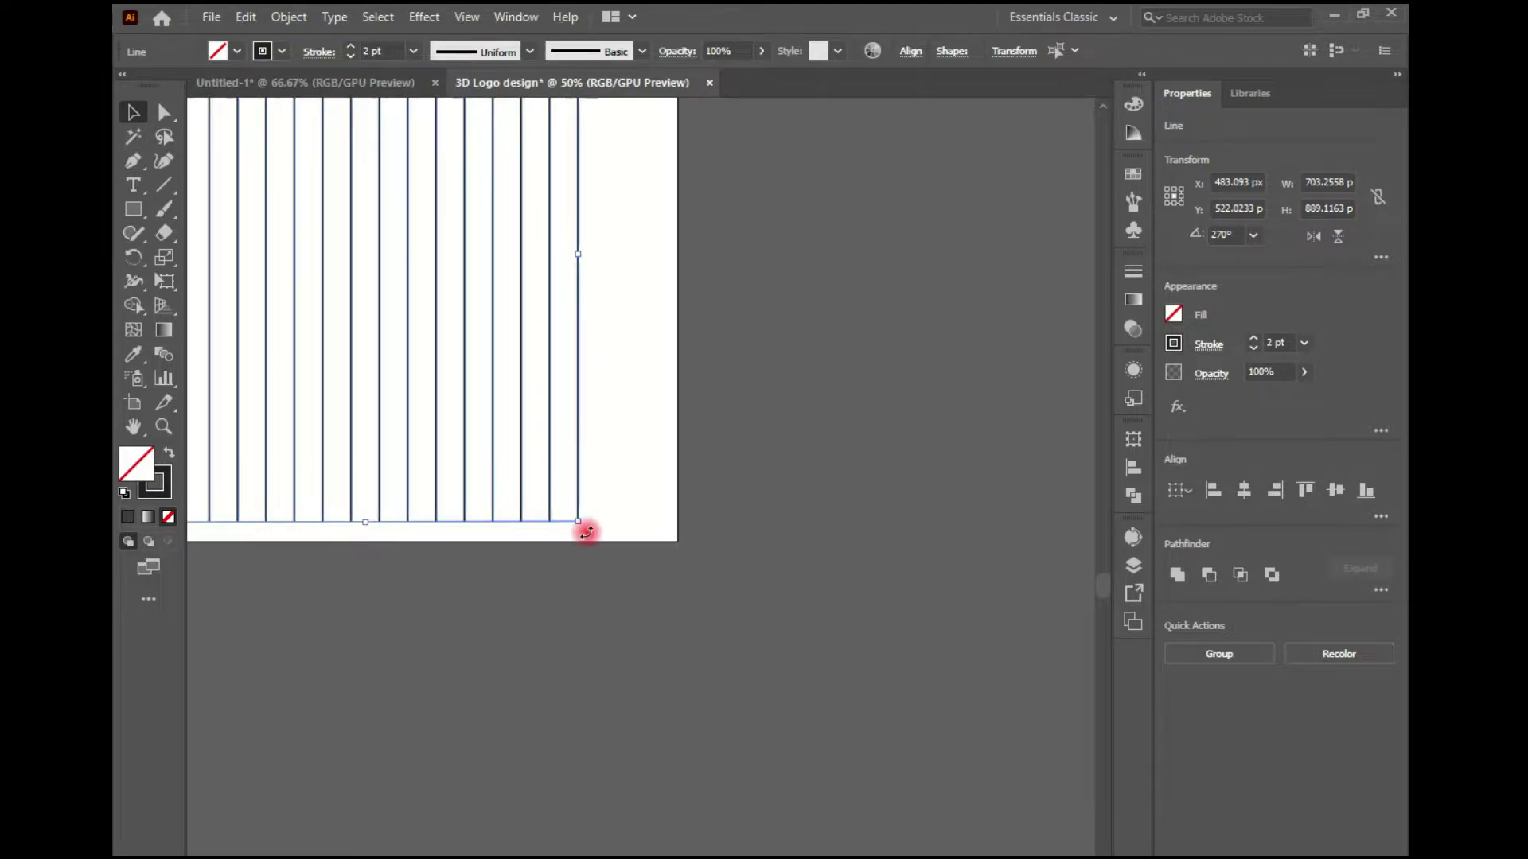
Rotate the pasted lines 45° and select both the vertical and diagonal sets
left_click(587, 532)
left_click_drag(654, 420, 657, 419)
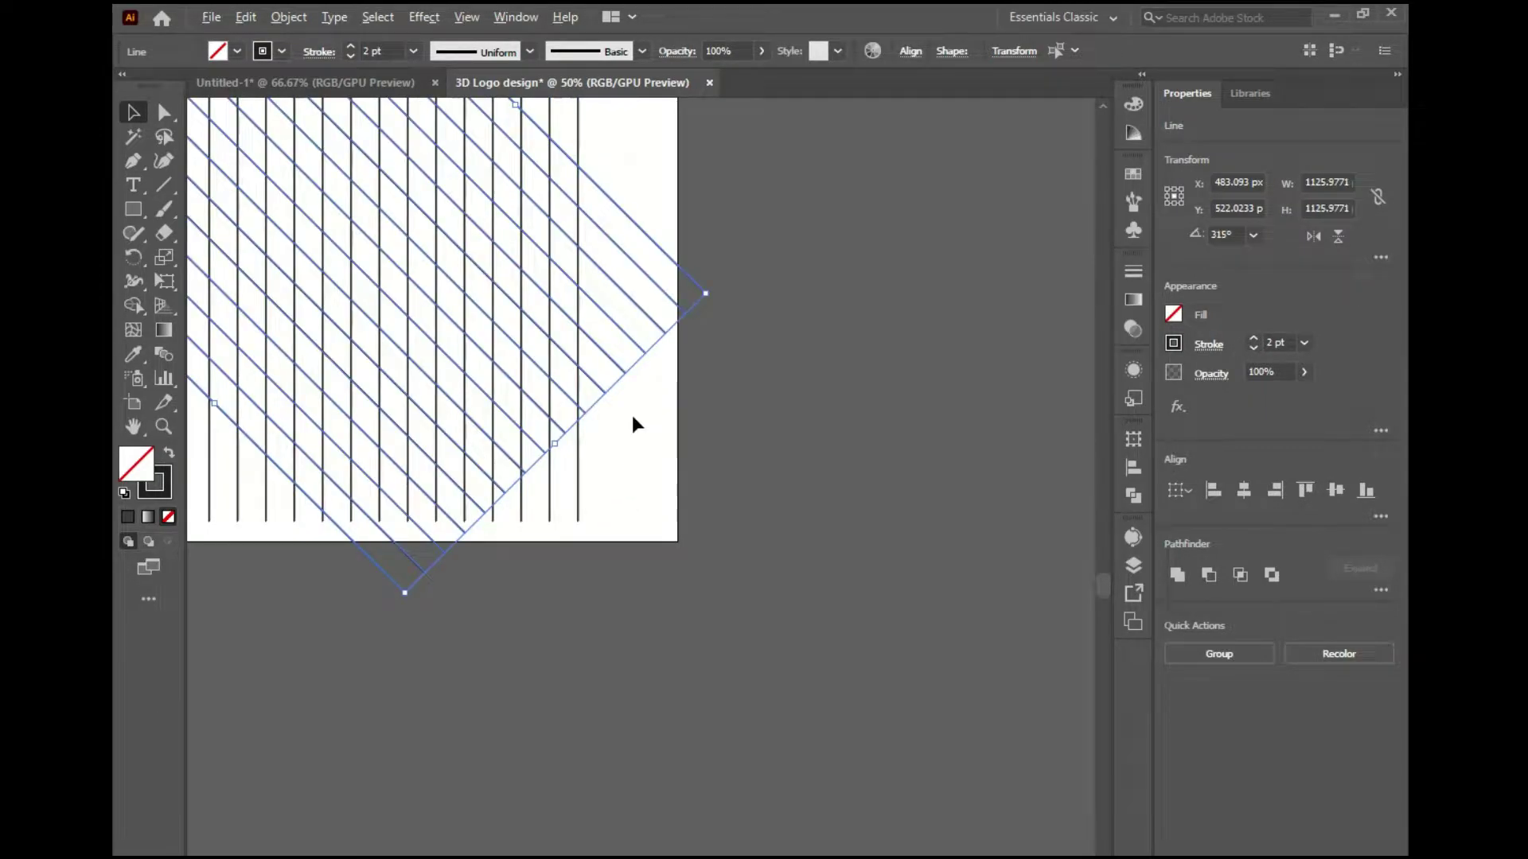
scroll(628, 358, "down", 2)
left_click(618, 350)
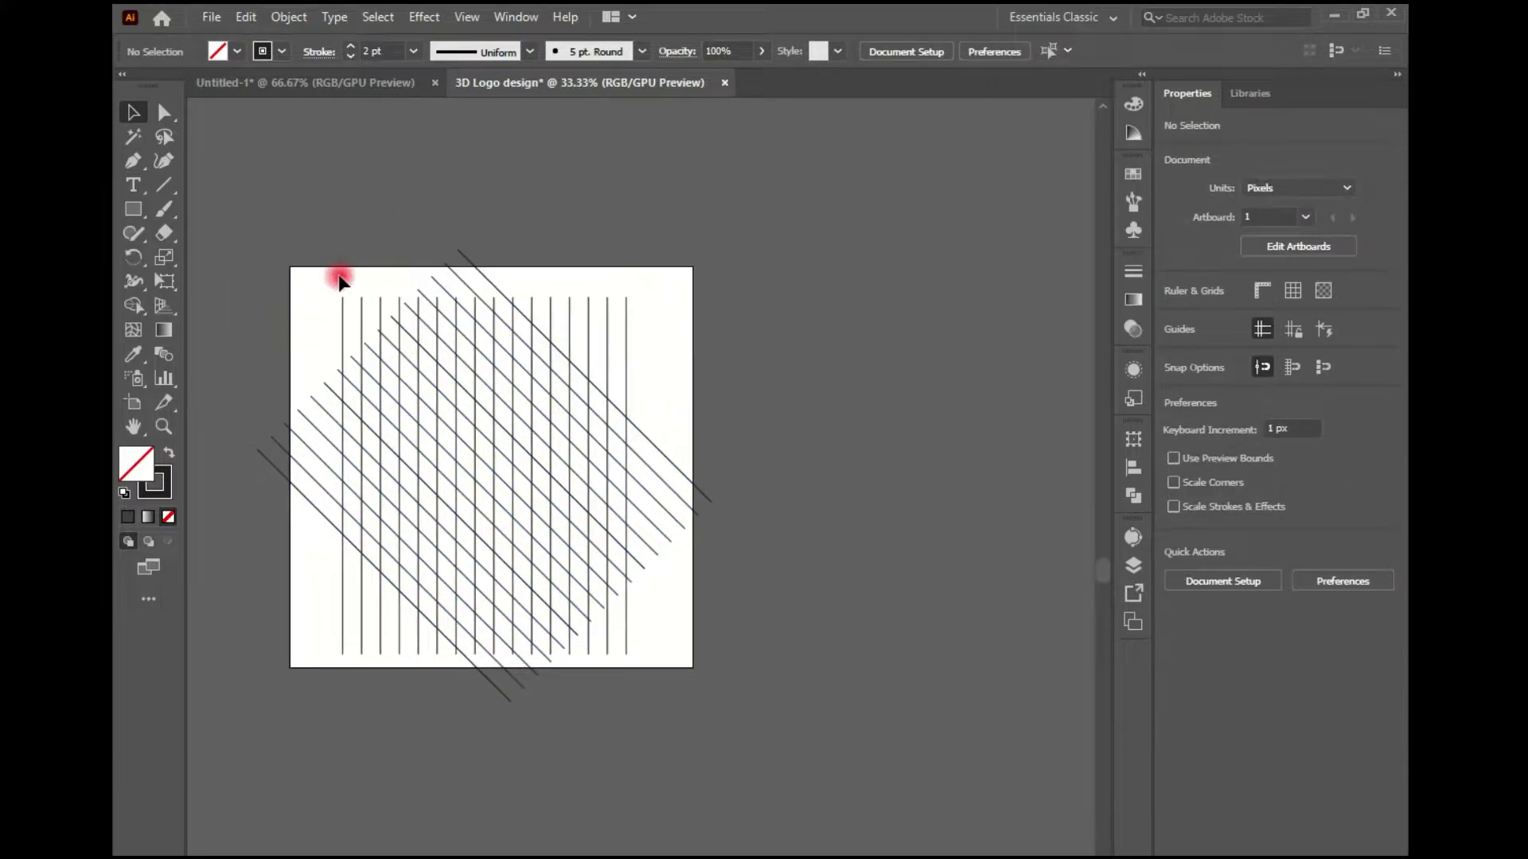
left_click_drag(241, 236, 748, 702)
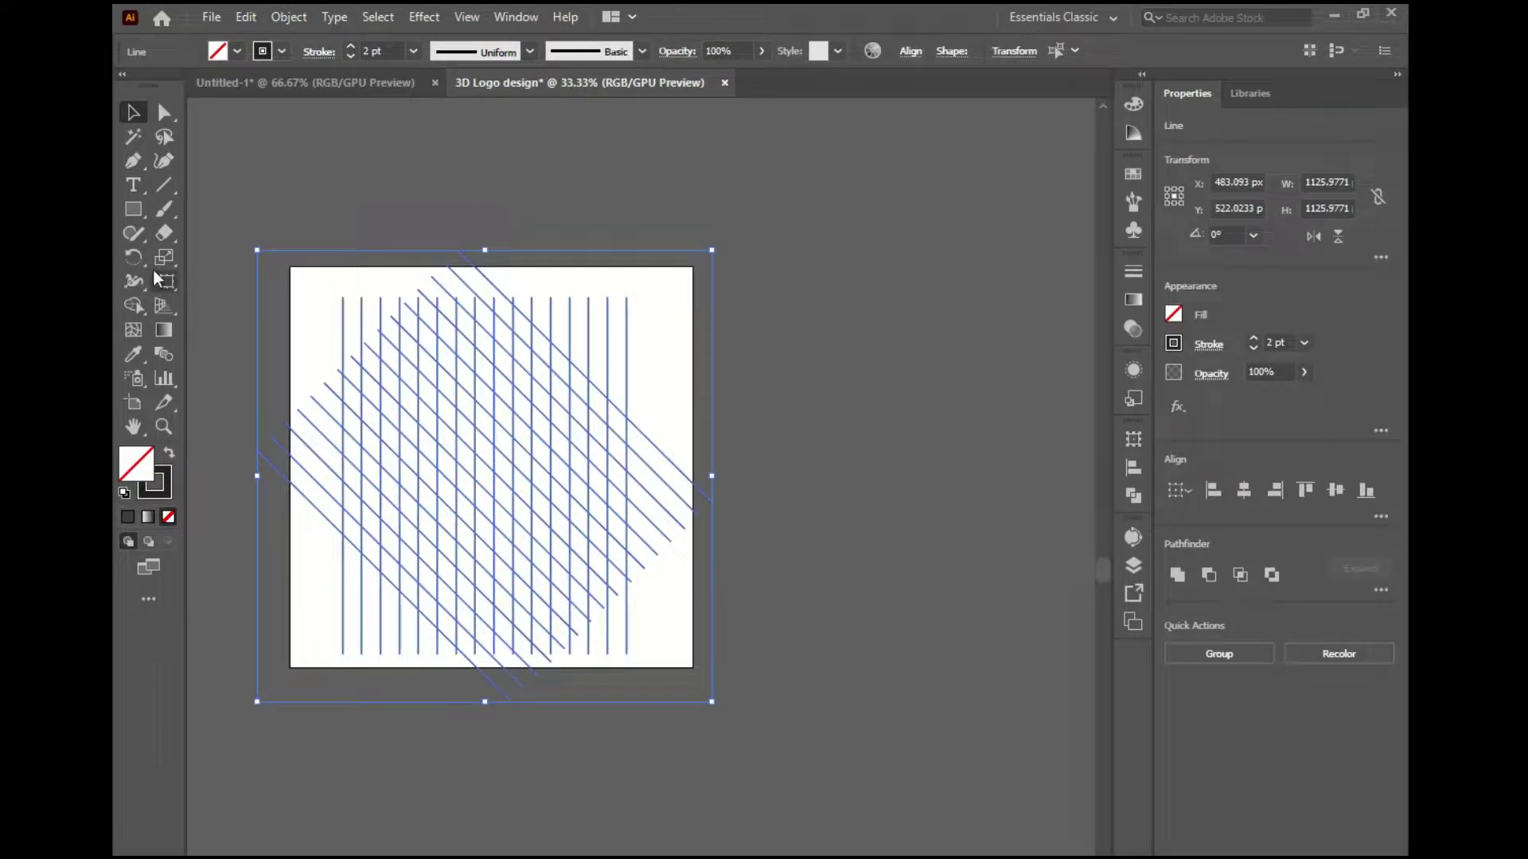
Pick the Shape Builder tool with a dark grey #5B5B5B fill and zoom into the grid
left_click(132, 307)
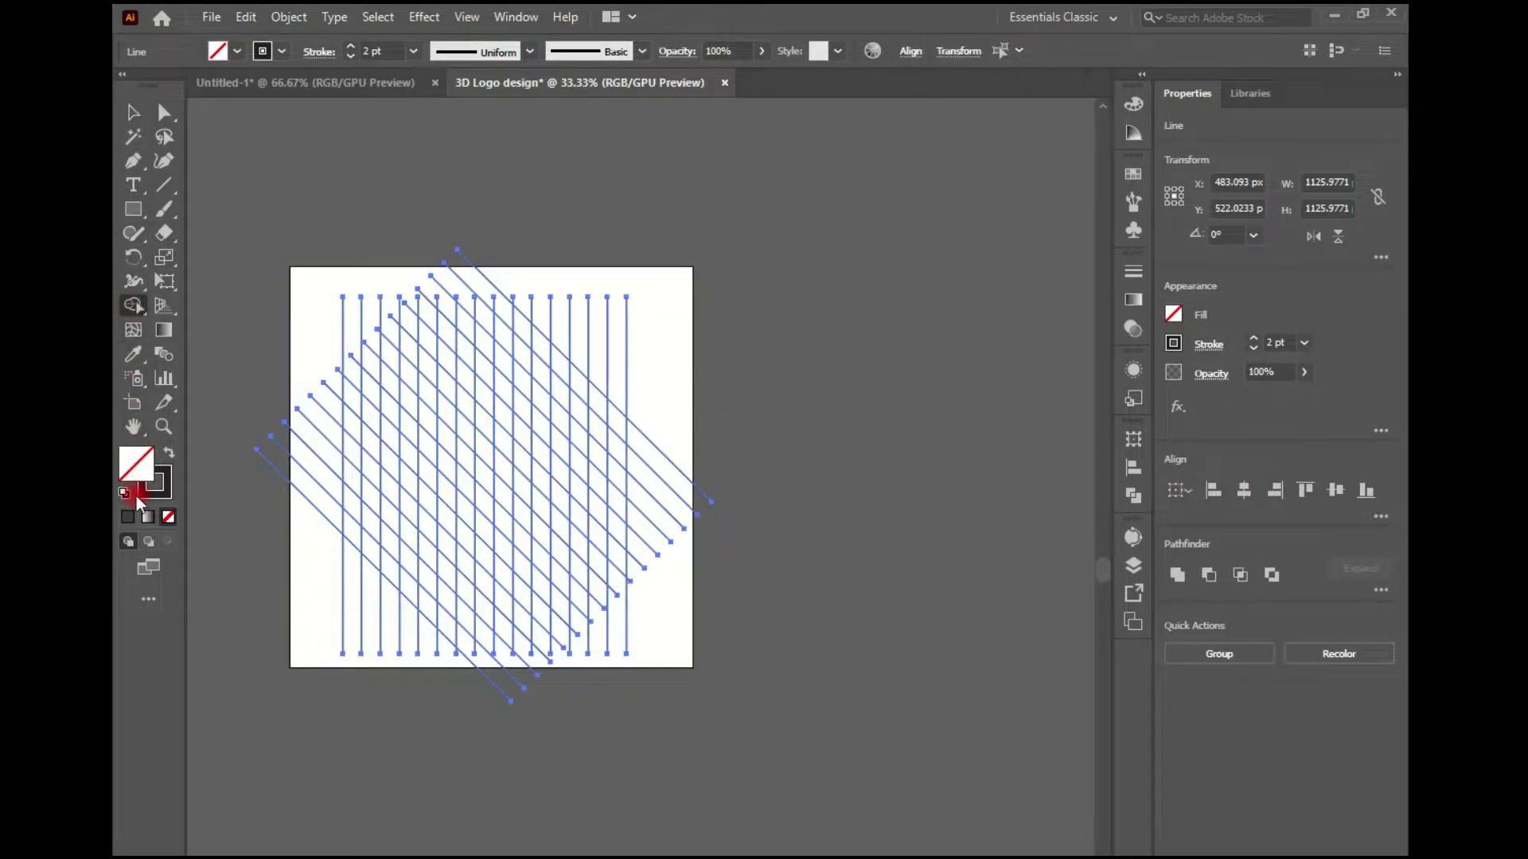
double_click(141, 463)
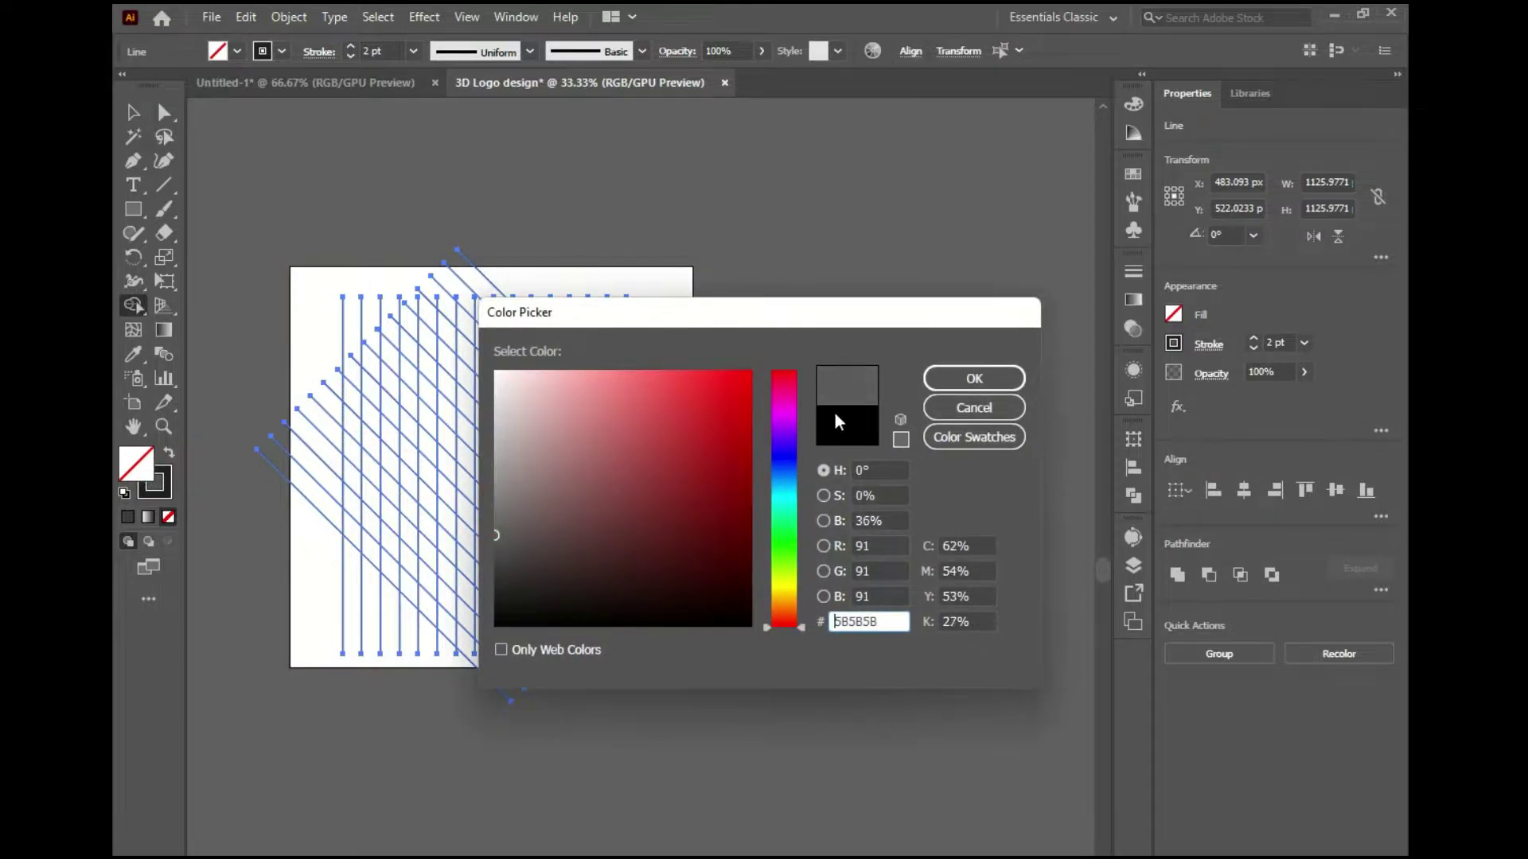
left_click(974, 379)
key("ctrl+equal")
key("ctrl+equal")
left_click_drag(577, 371, 634, 325)
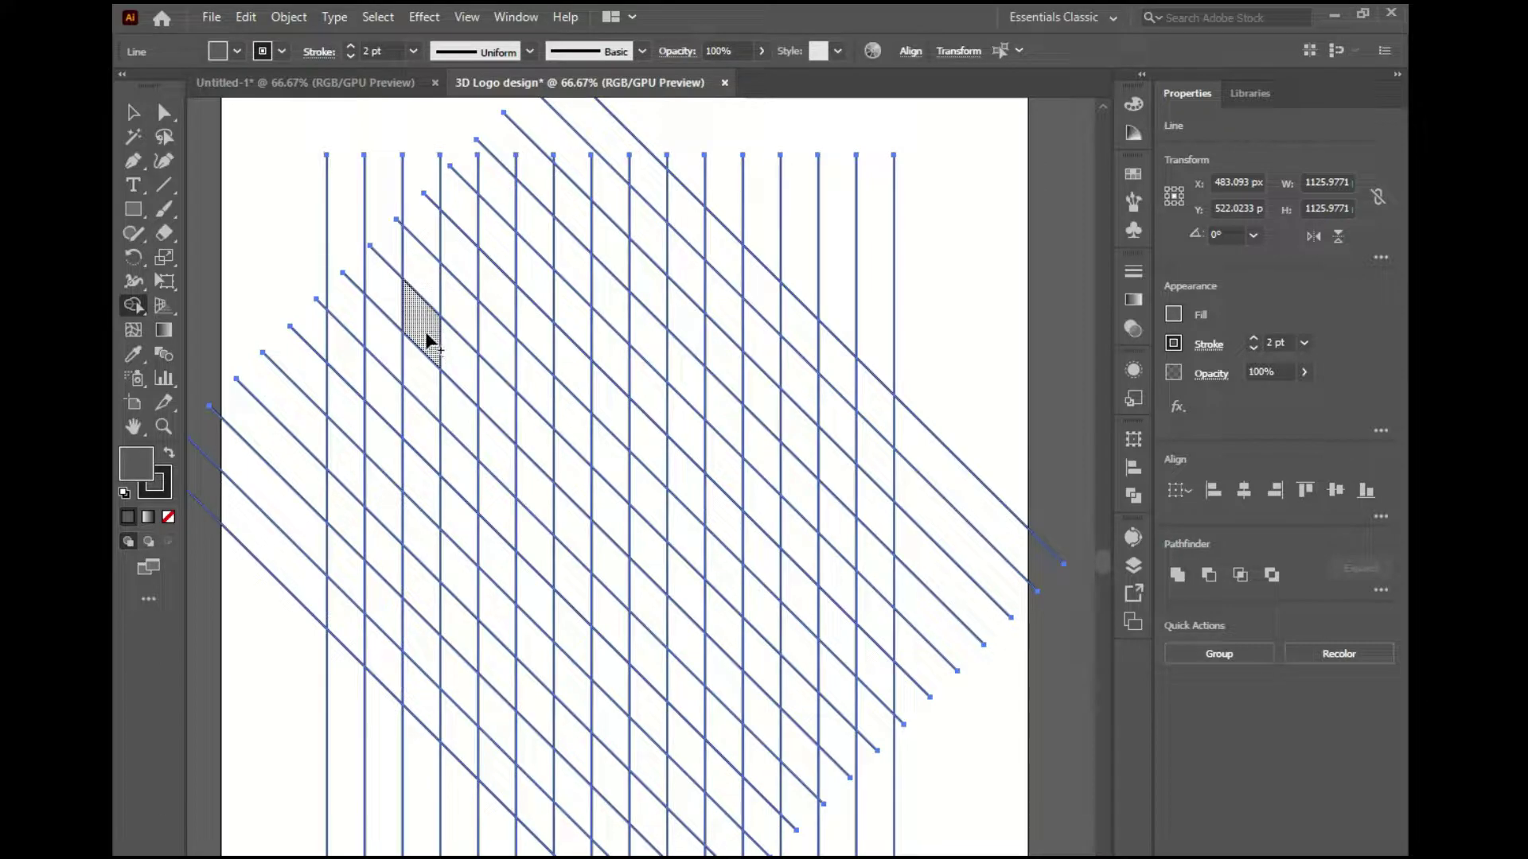
Merge the left column, diagonal bands and middle column of grid cells into the grey N
mouse_move(428, 340)
left_mouse_down()
mouse_move(410, 525)
mouse_move(421, 588)
mouse_move(450, 612)
left_mouse_up()
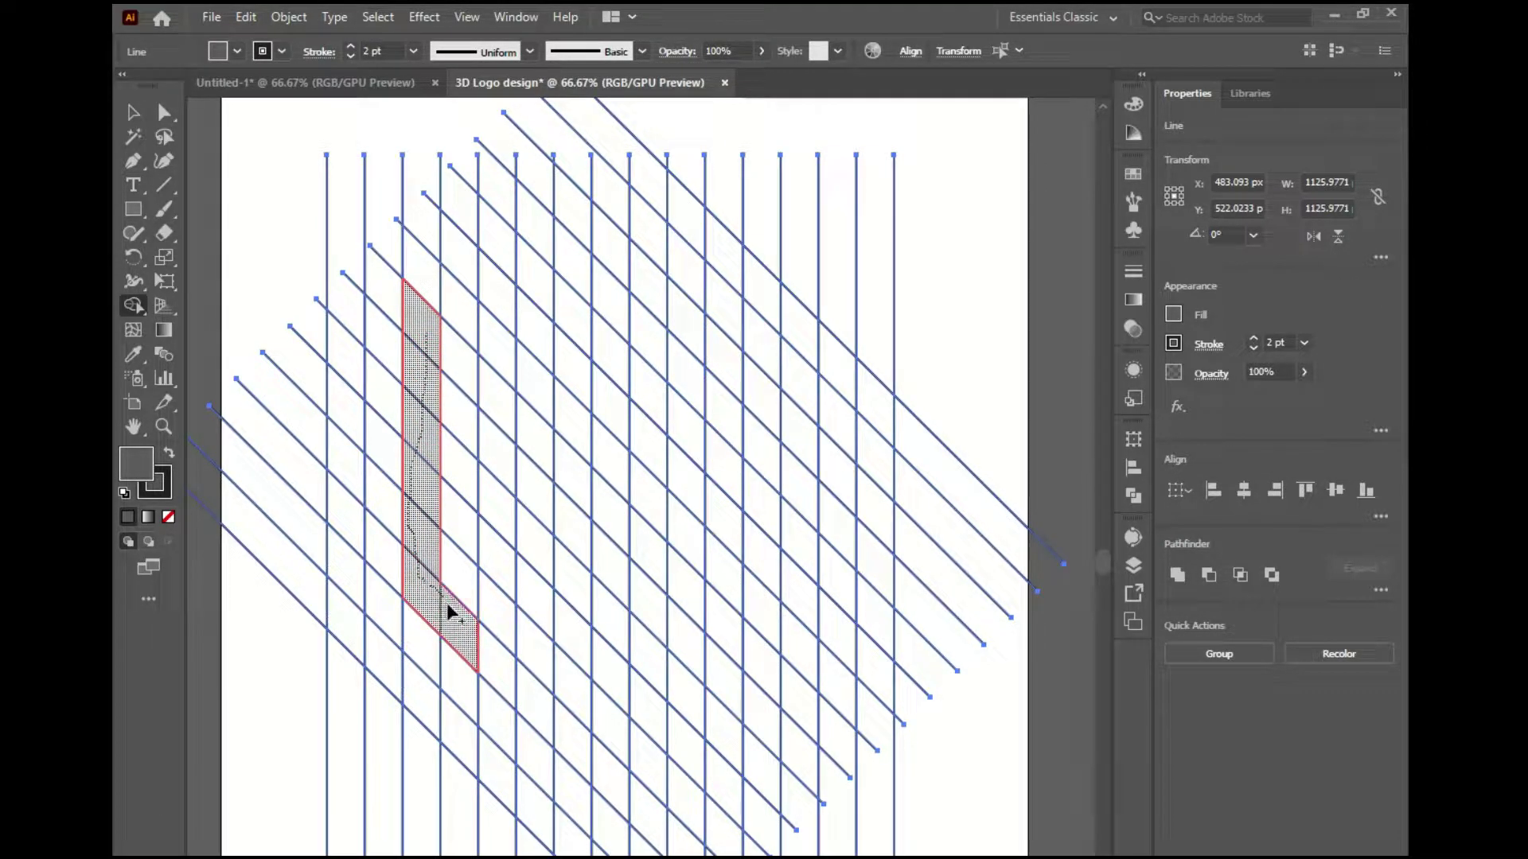
mouse_move(478, 666)
left_mouse_down()
mouse_move(566, 733)
mouse_move(572, 547)
left_mouse_up()
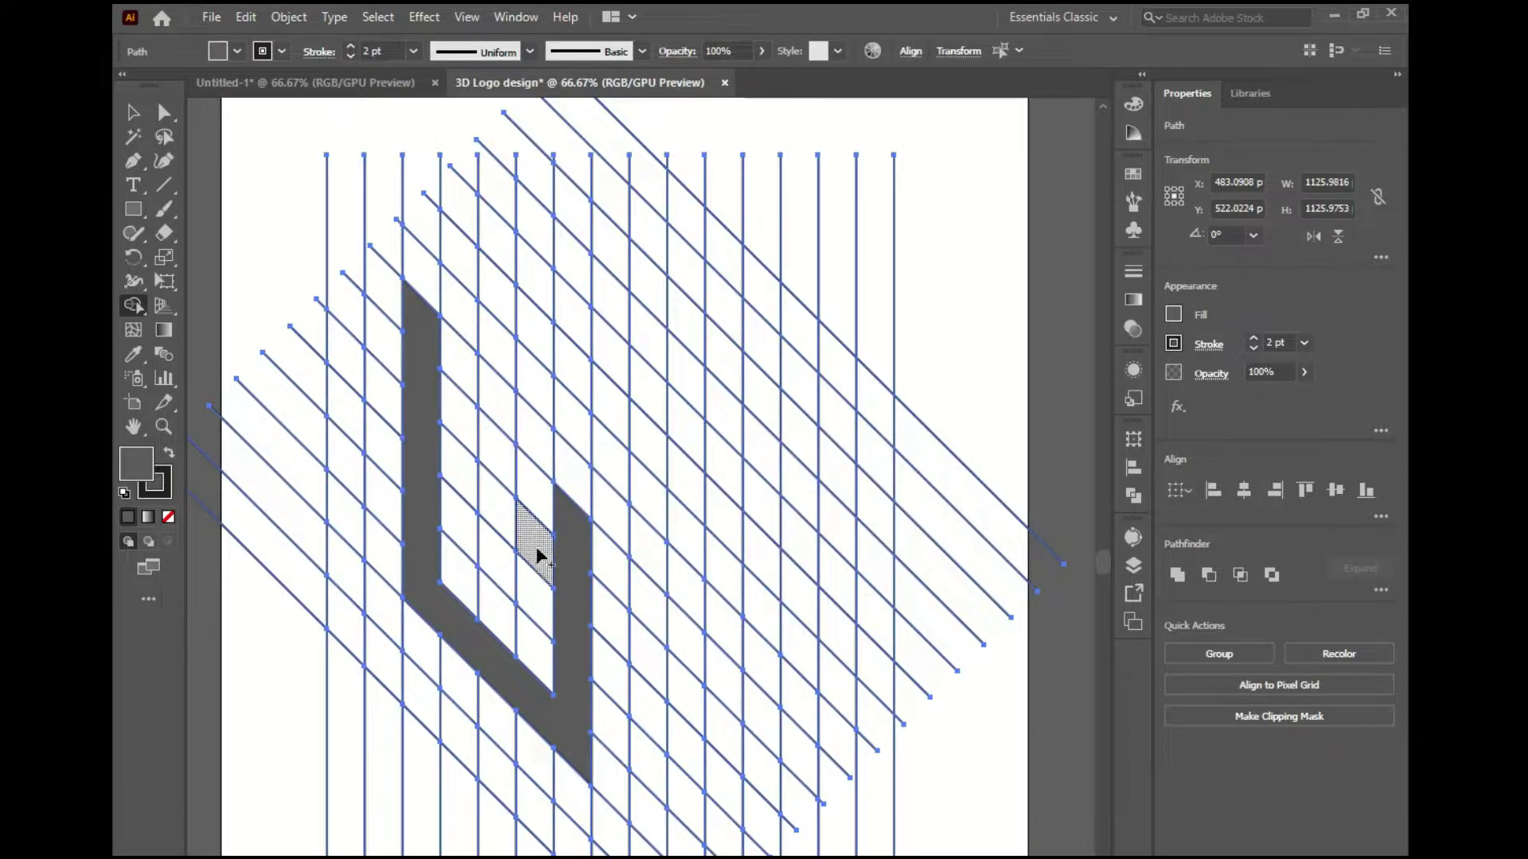
mouse_move(528, 657)
left_mouse_down()
mouse_move(541, 457)
mouse_move(716, 634)
mouse_move(724, 804)
left_mouse_up()
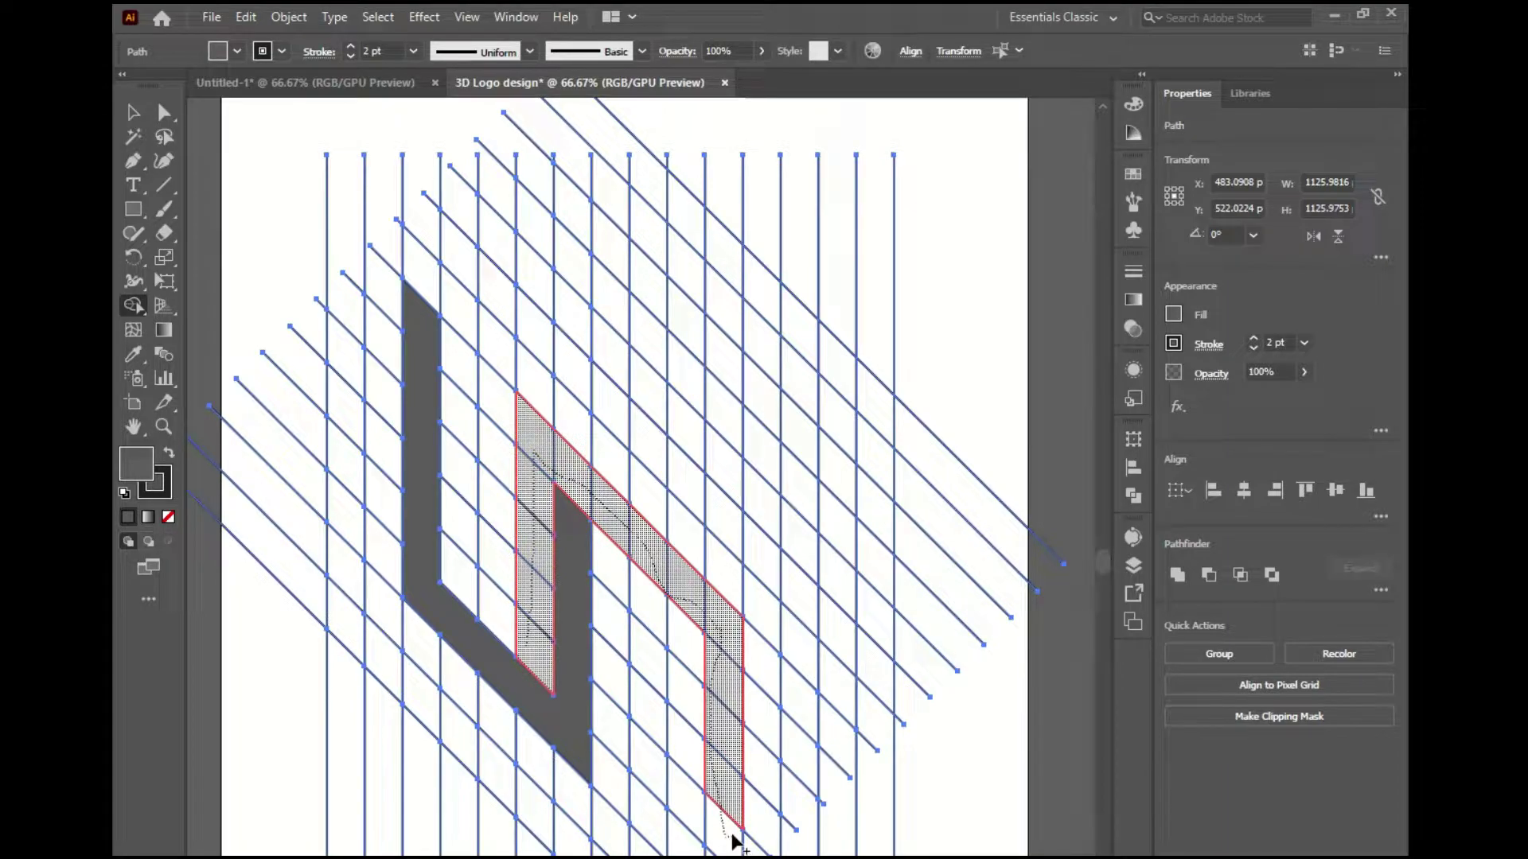
left_click_drag(734, 839, 736, 842)
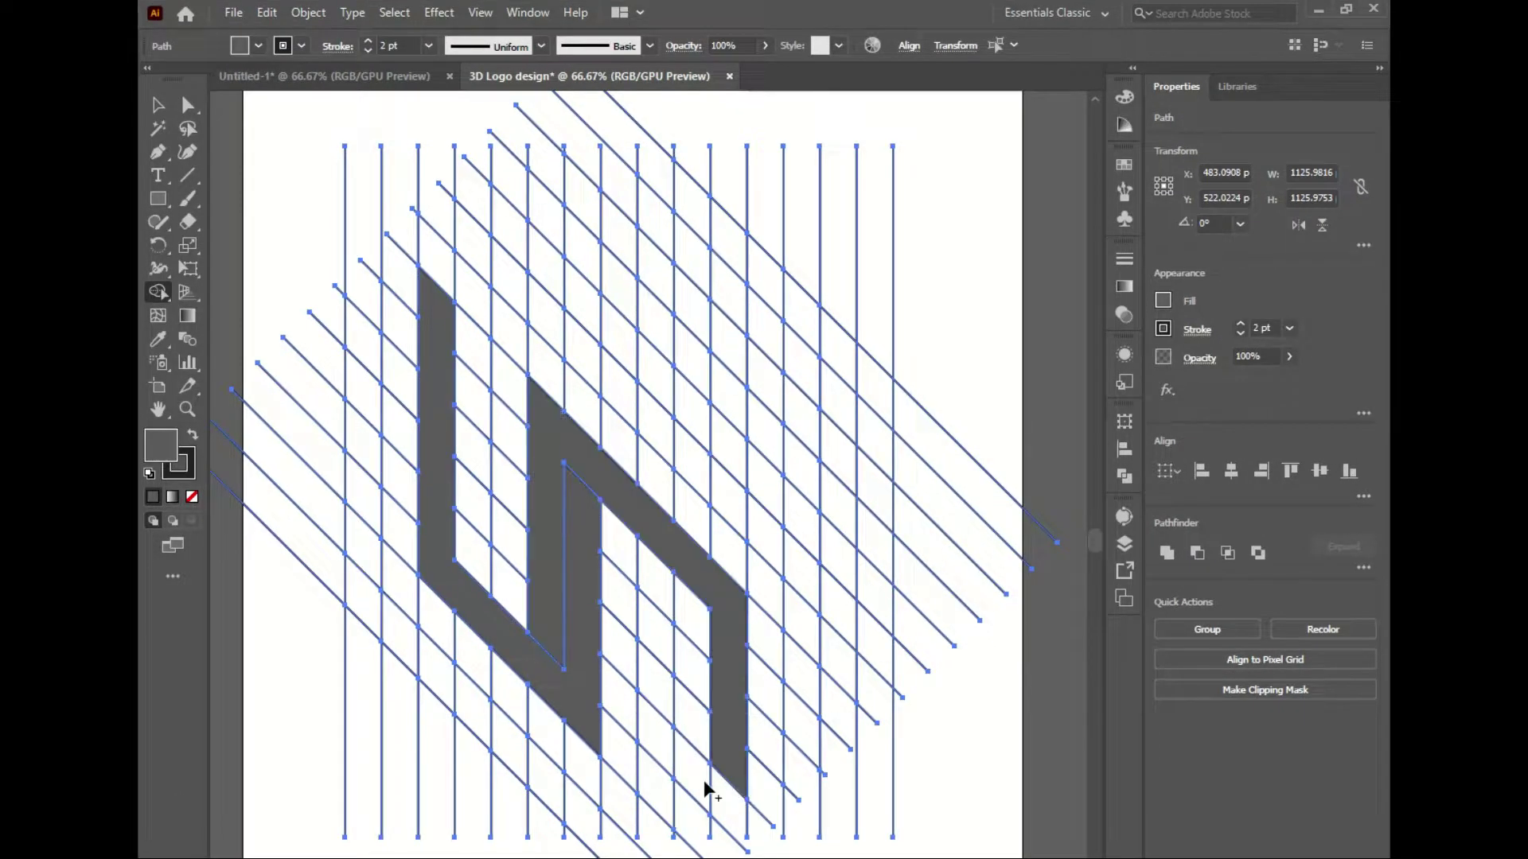
Select the stray anchor point and segment below the N with Direct Selection
key("v")
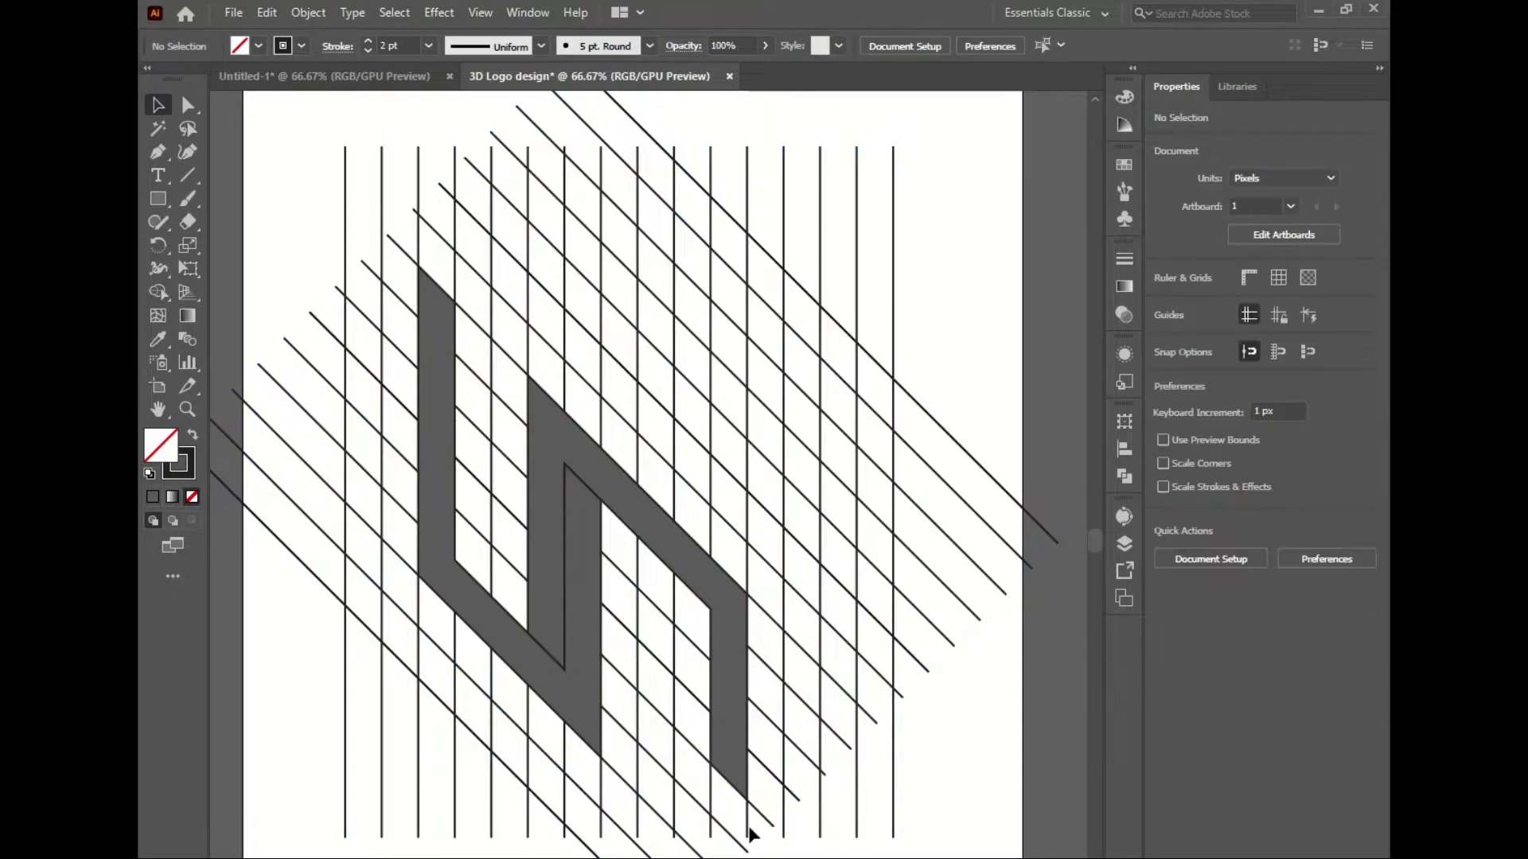
left_click(745, 824)
left_click(187, 104)
key("ctrl+=")
left_click_drag(744, 757, 689, 577)
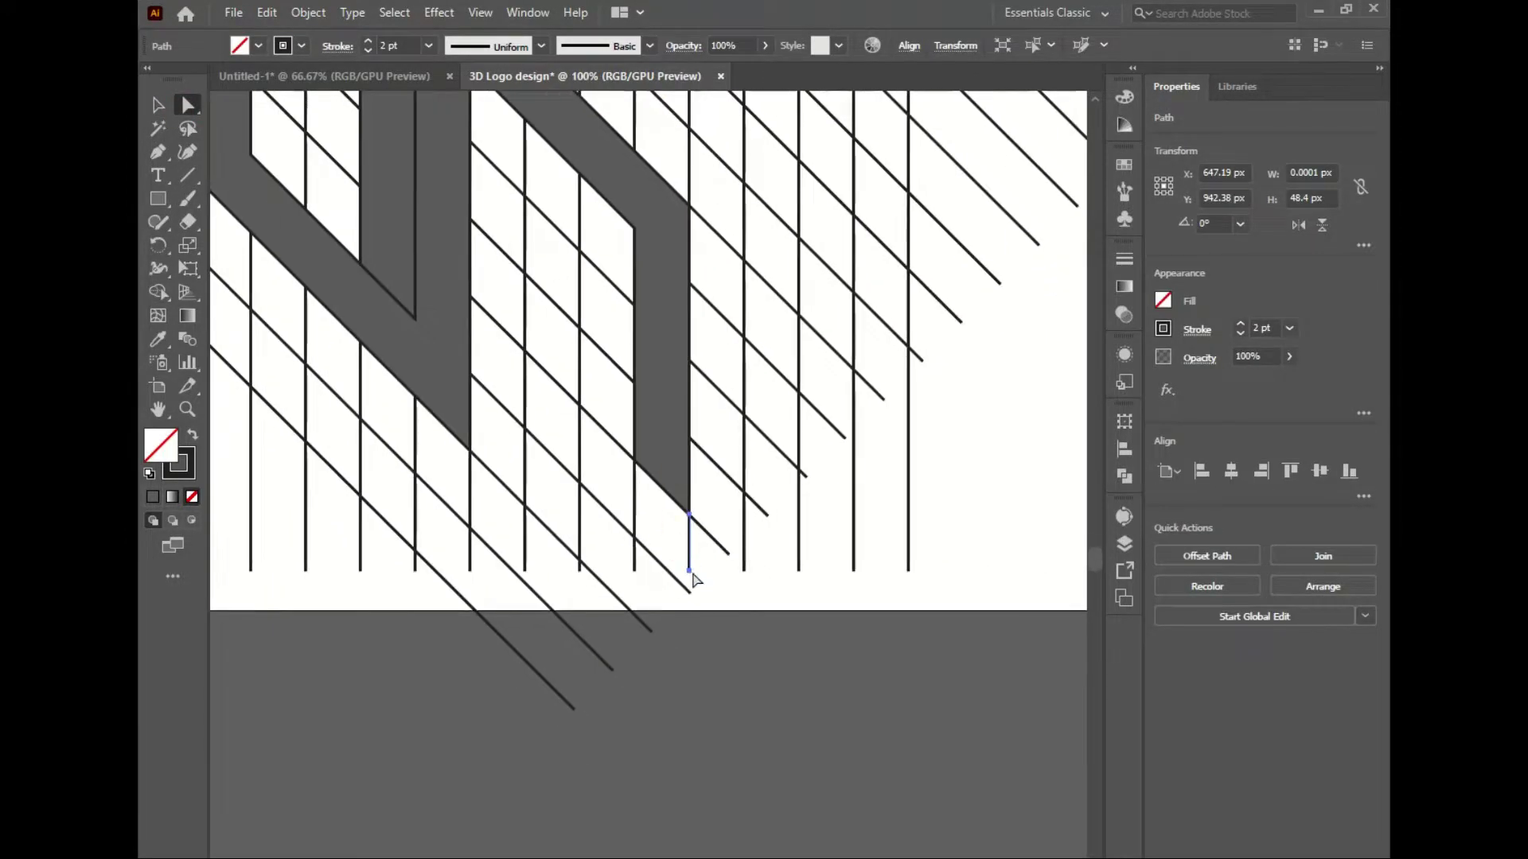
left_click(689, 575)
key("ctrl+shift+a")
Select all paths and remove the grey fill from the N's right band
key("ctrl+minus")
key("ctrl+minus")
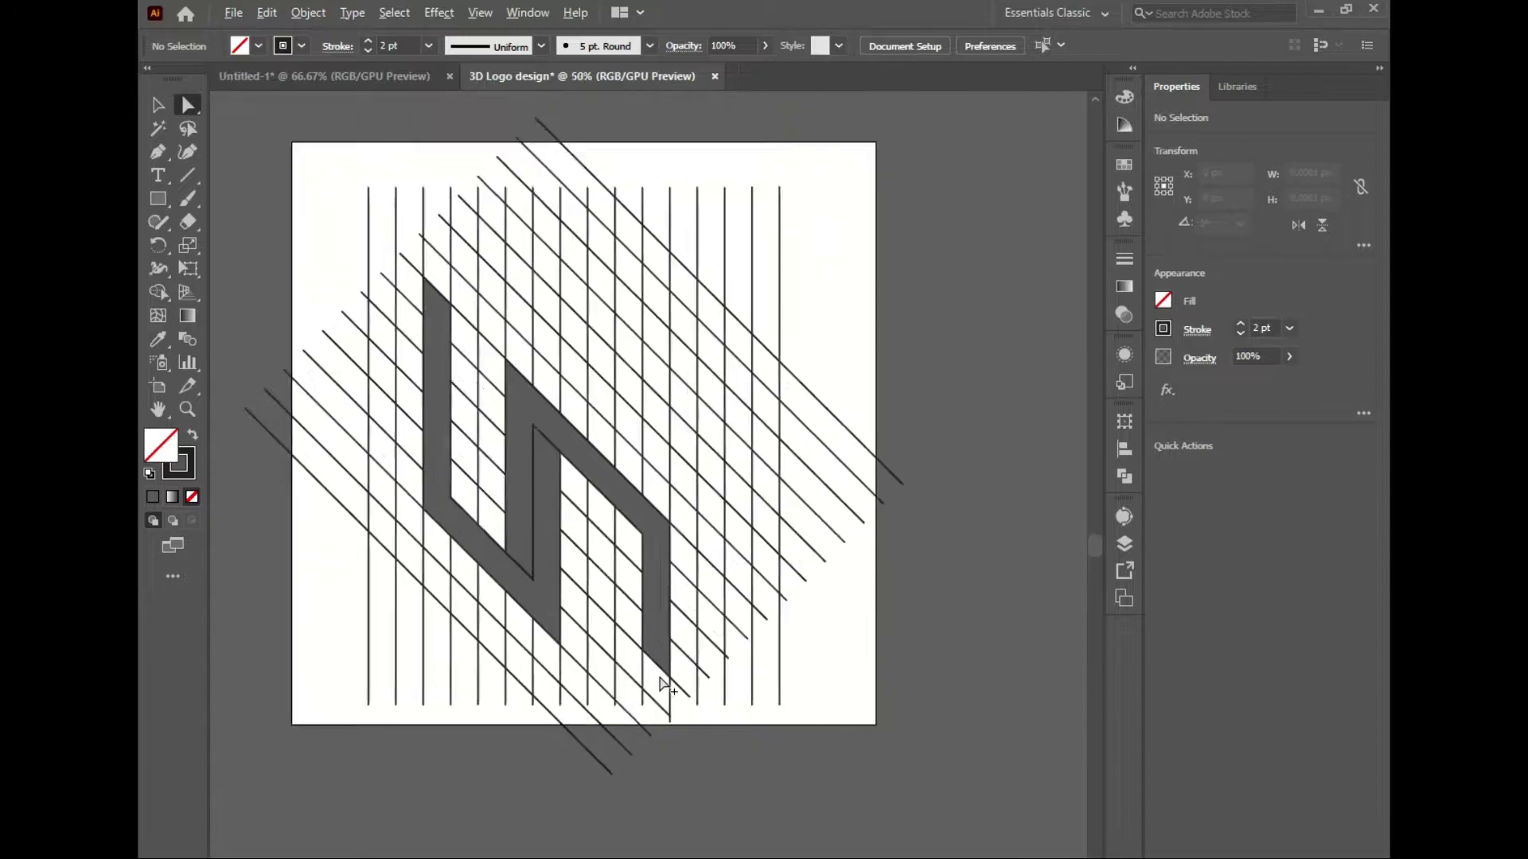
key("ctrl+minus")
key("ctrl+a")
key("slash")
key("ctrl+equal")
key("ctrl+equal")
key("ctrl+equal")
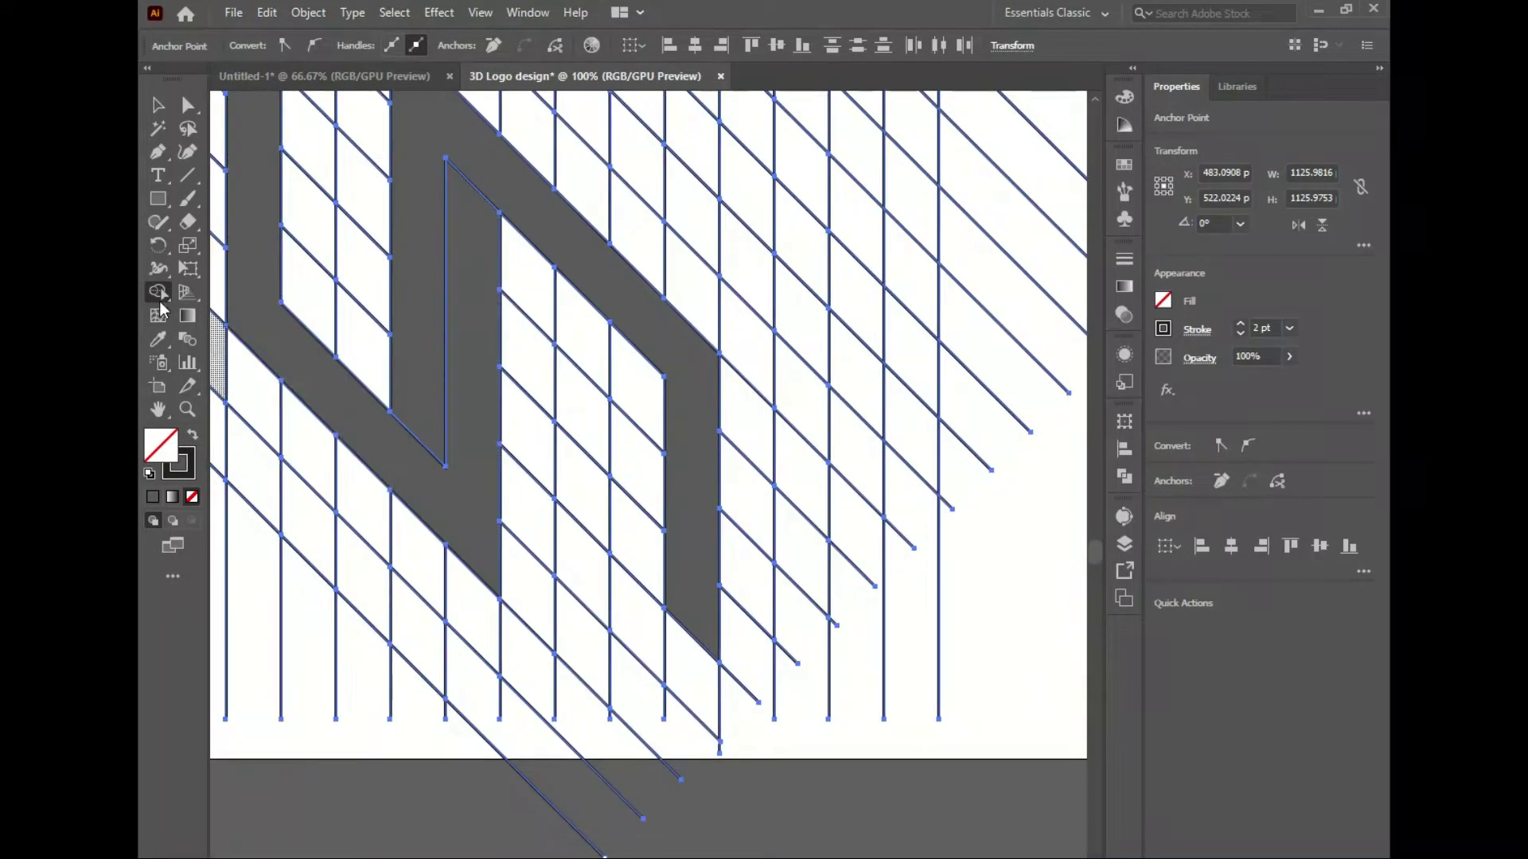
left_click(682, 651, "alt")
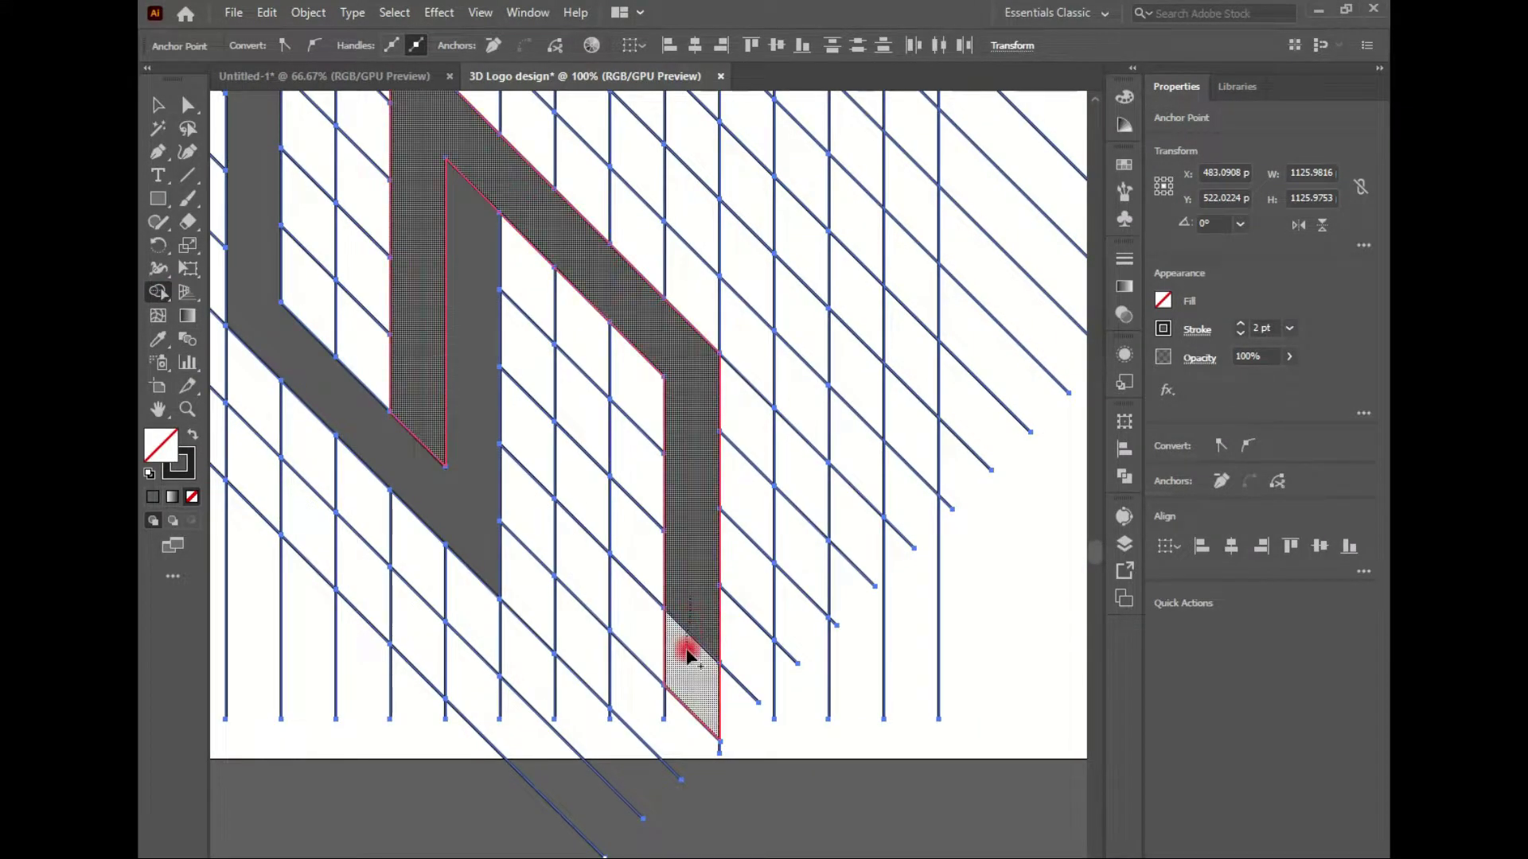
key("ctrl+minus")
key("ctrl+minus")
Select both halves of the N and cut them with Edit > Cut
key("v")
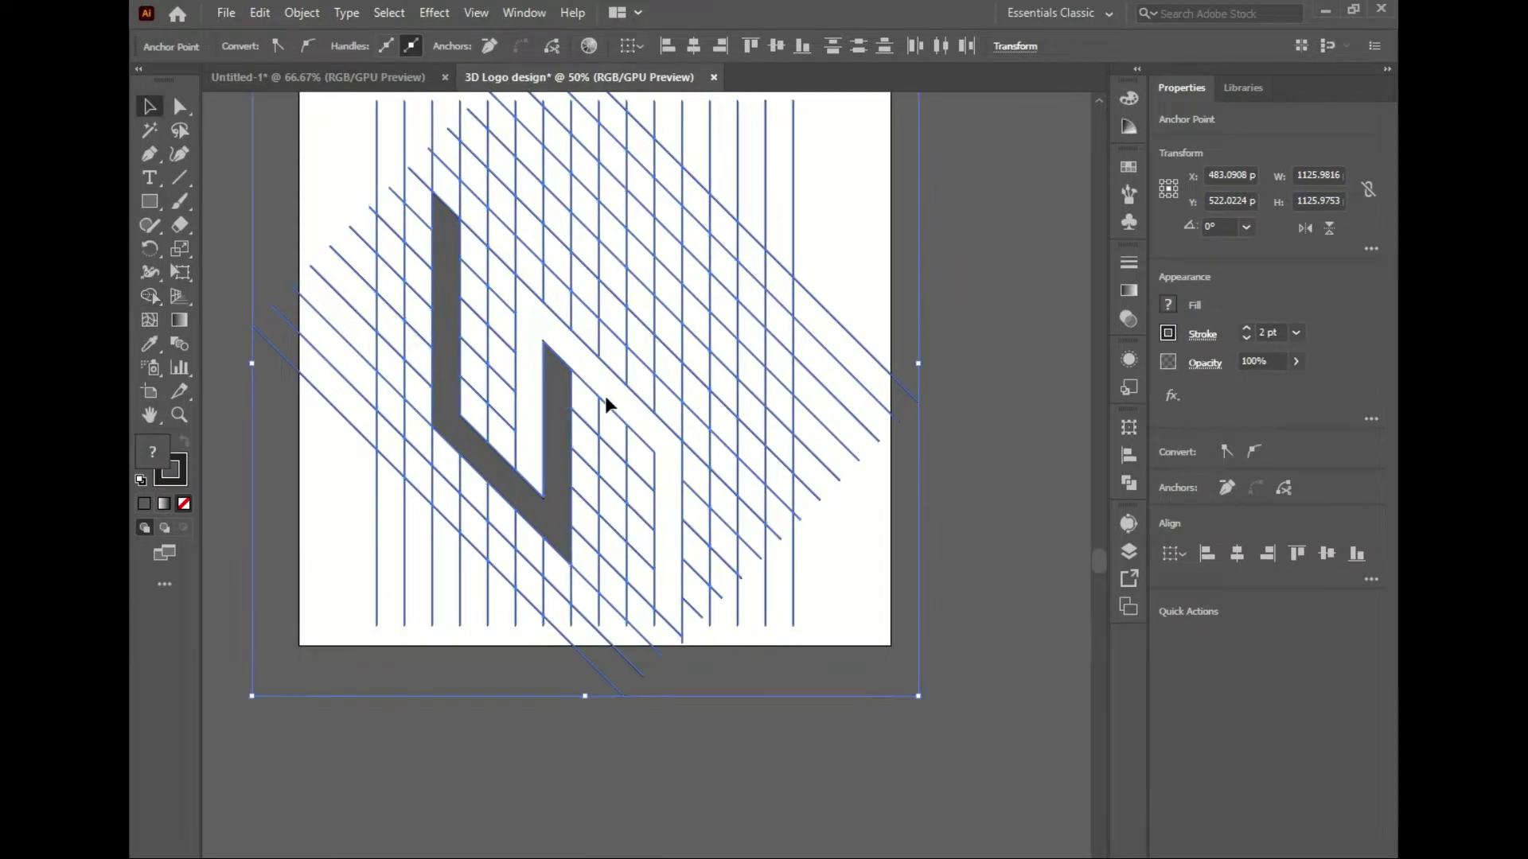
left_click(599, 393)
left_click(590, 392)
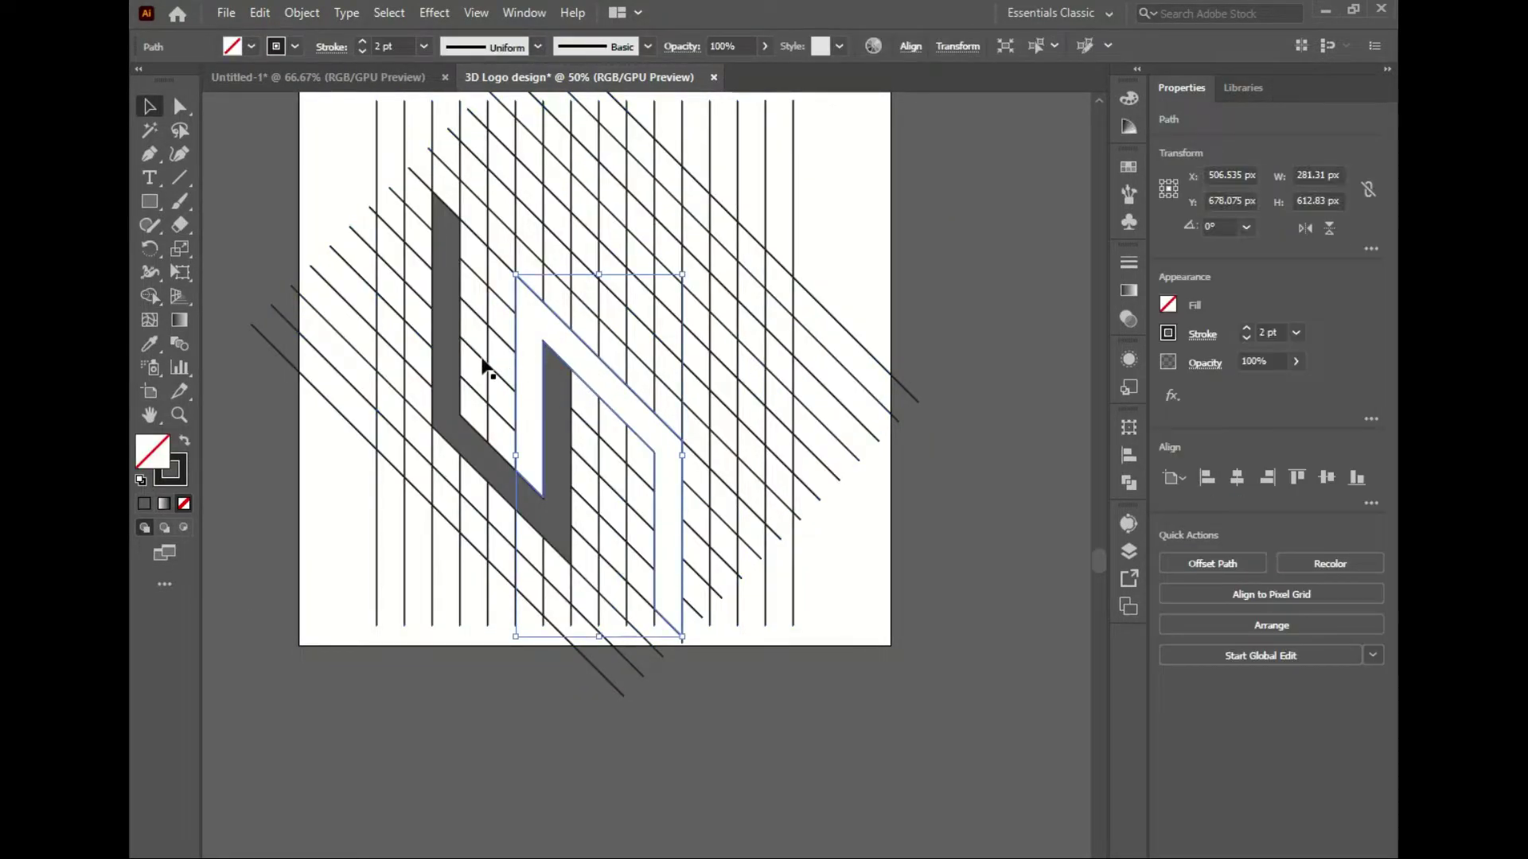
left_click(453, 358, "shift")
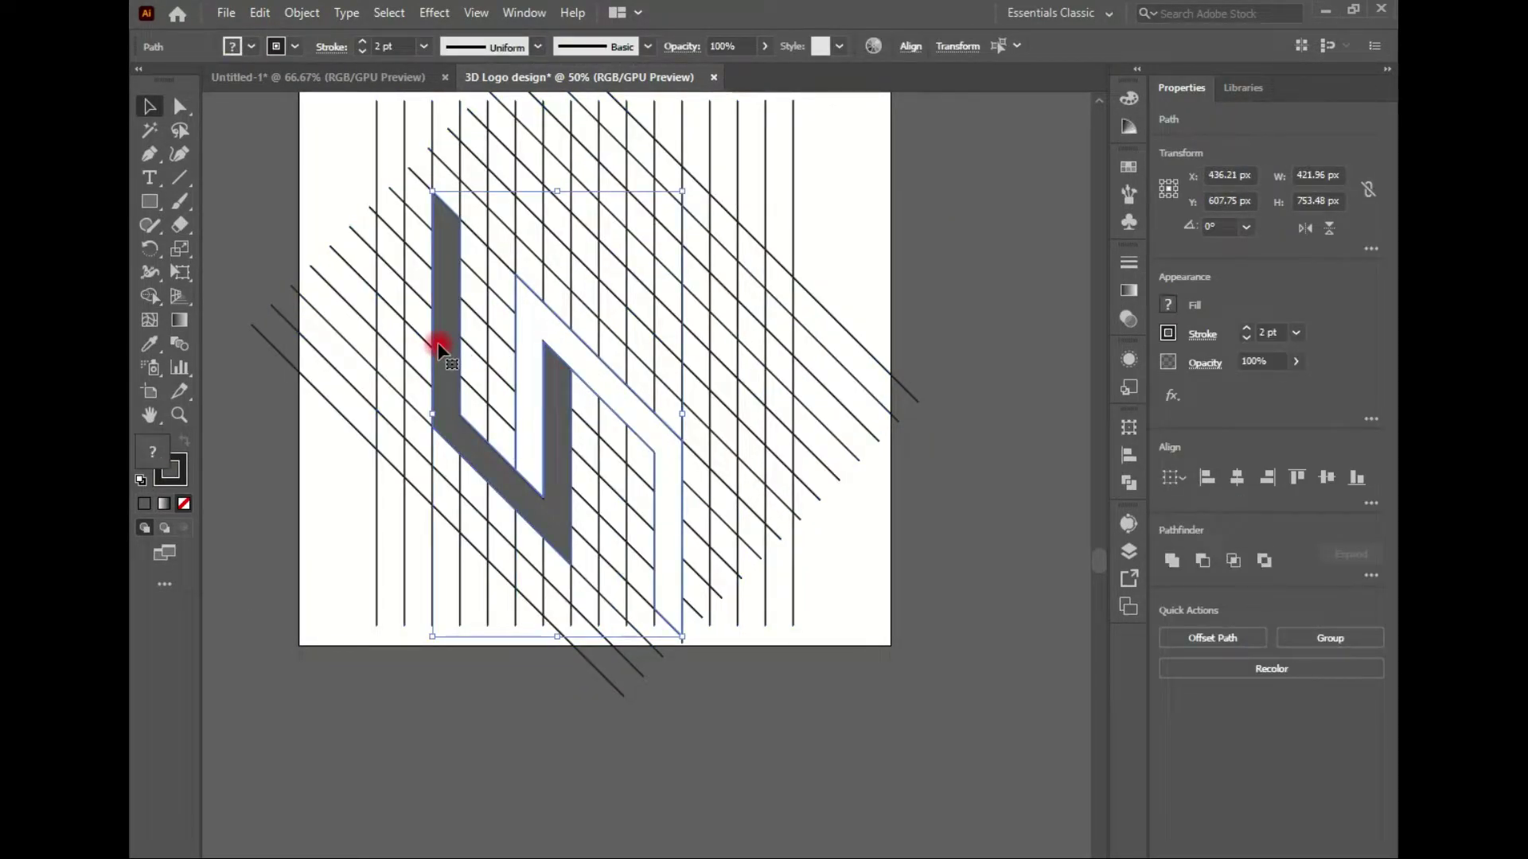
left_click(263, 14)
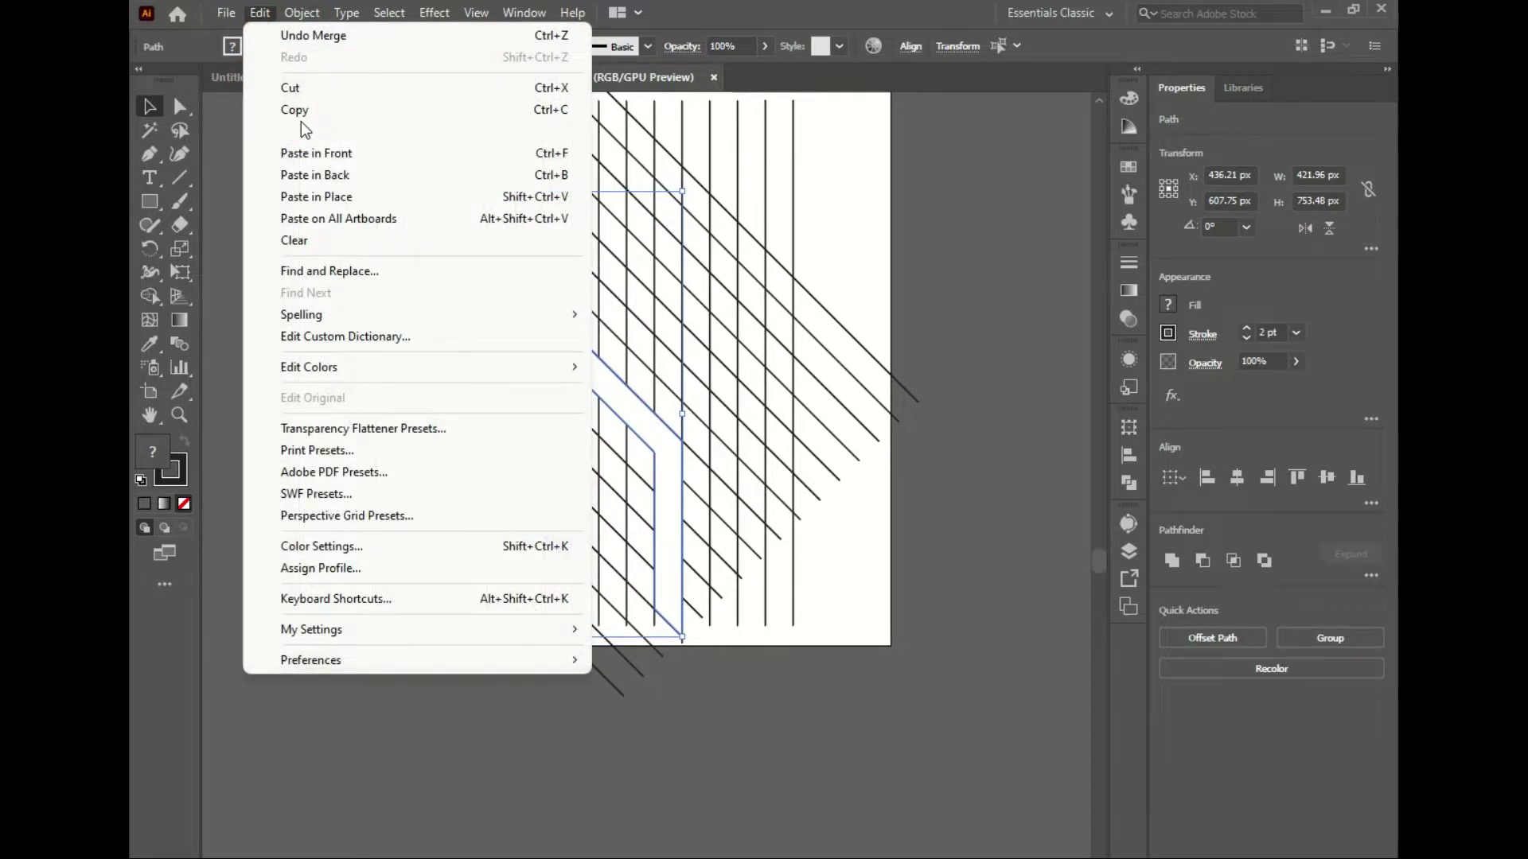
left_click(290, 87)
Delete all leftover vertical and diagonal construction lines
scroll(382, 247, "down", 2)
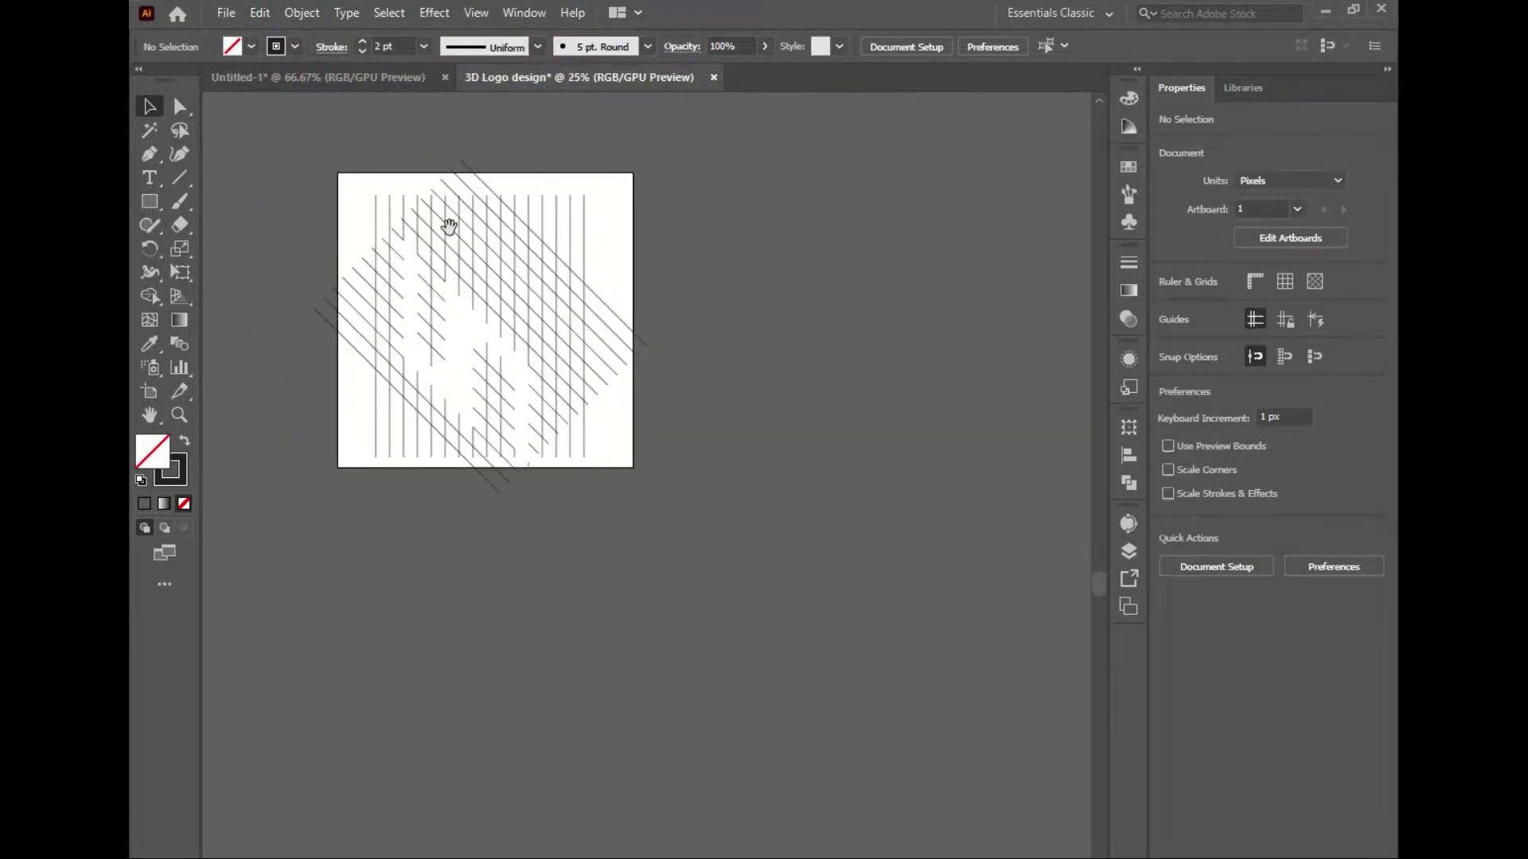
left_click_drag(310, 209, 581, 420)
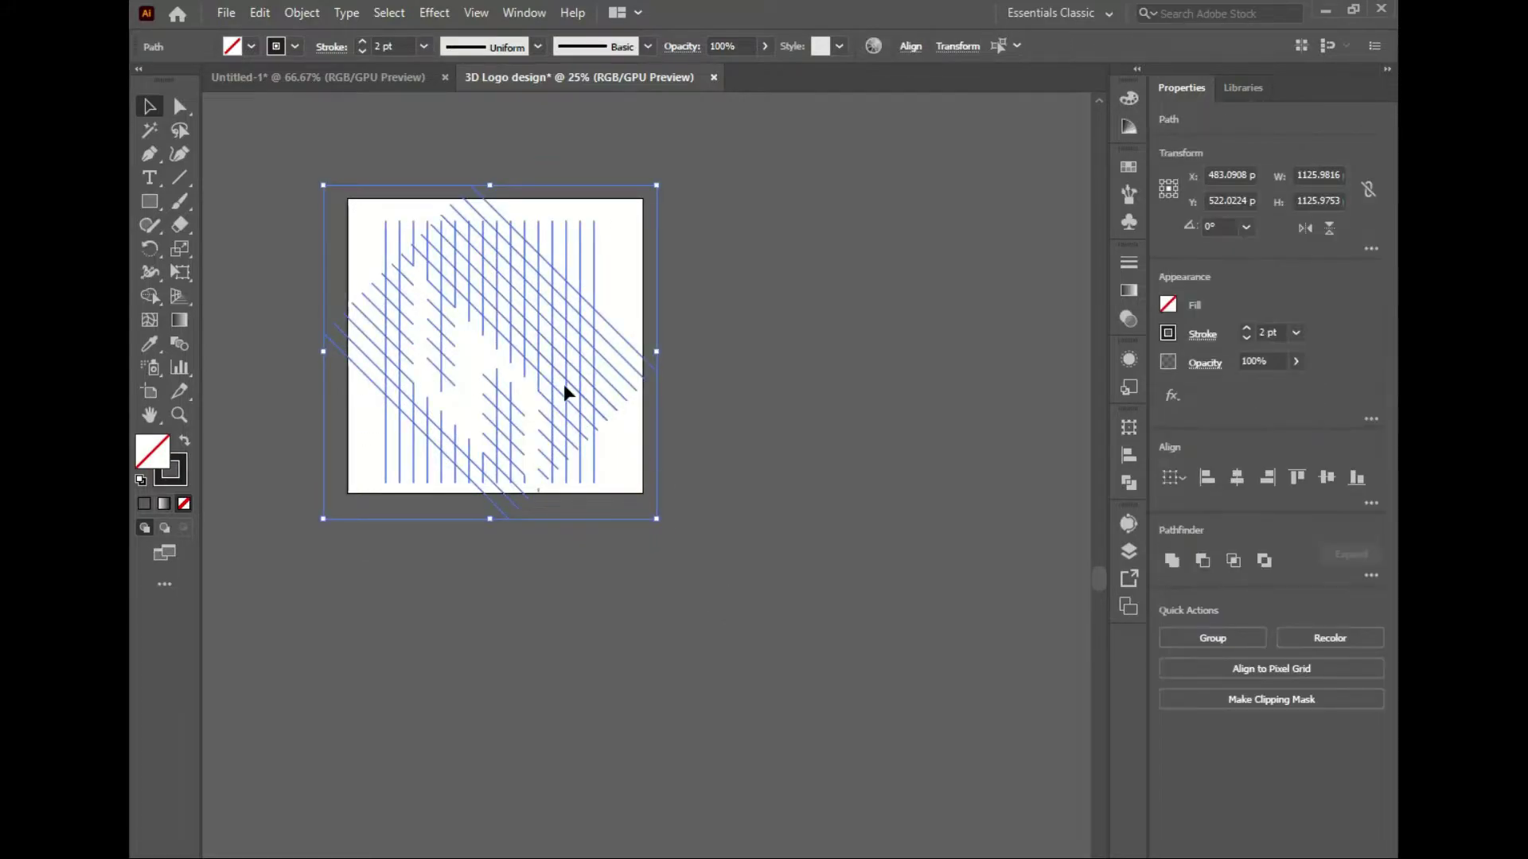
key("Delete")
scroll(460, 358, "up", 1)
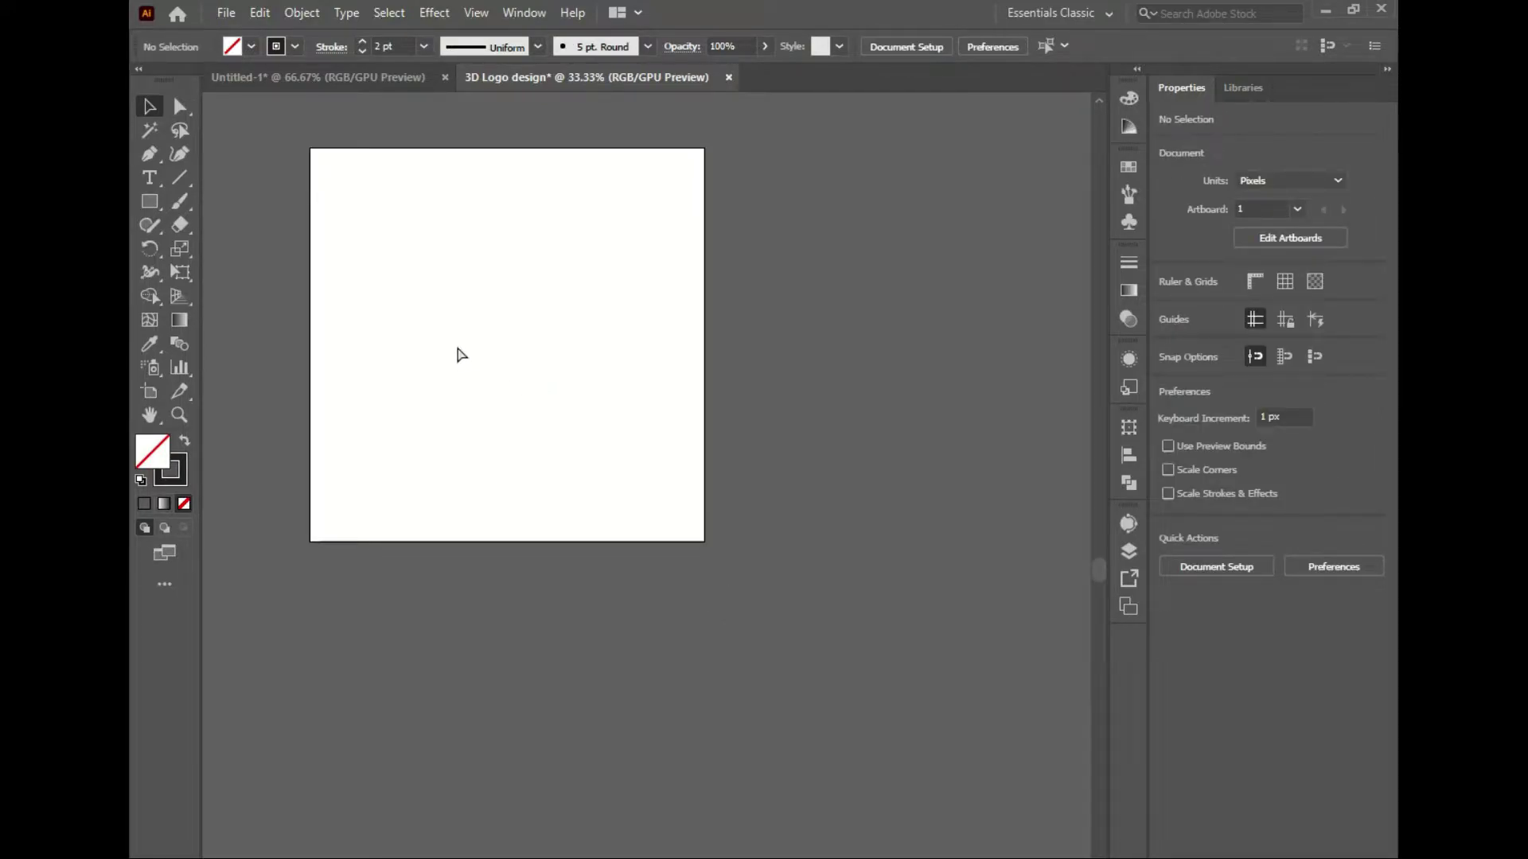
Paste the N onto the artboard and eyedrop the left half's dark grey onto the right half
key("ctrl+v")
left_click_drag(624, 580, 490, 398)
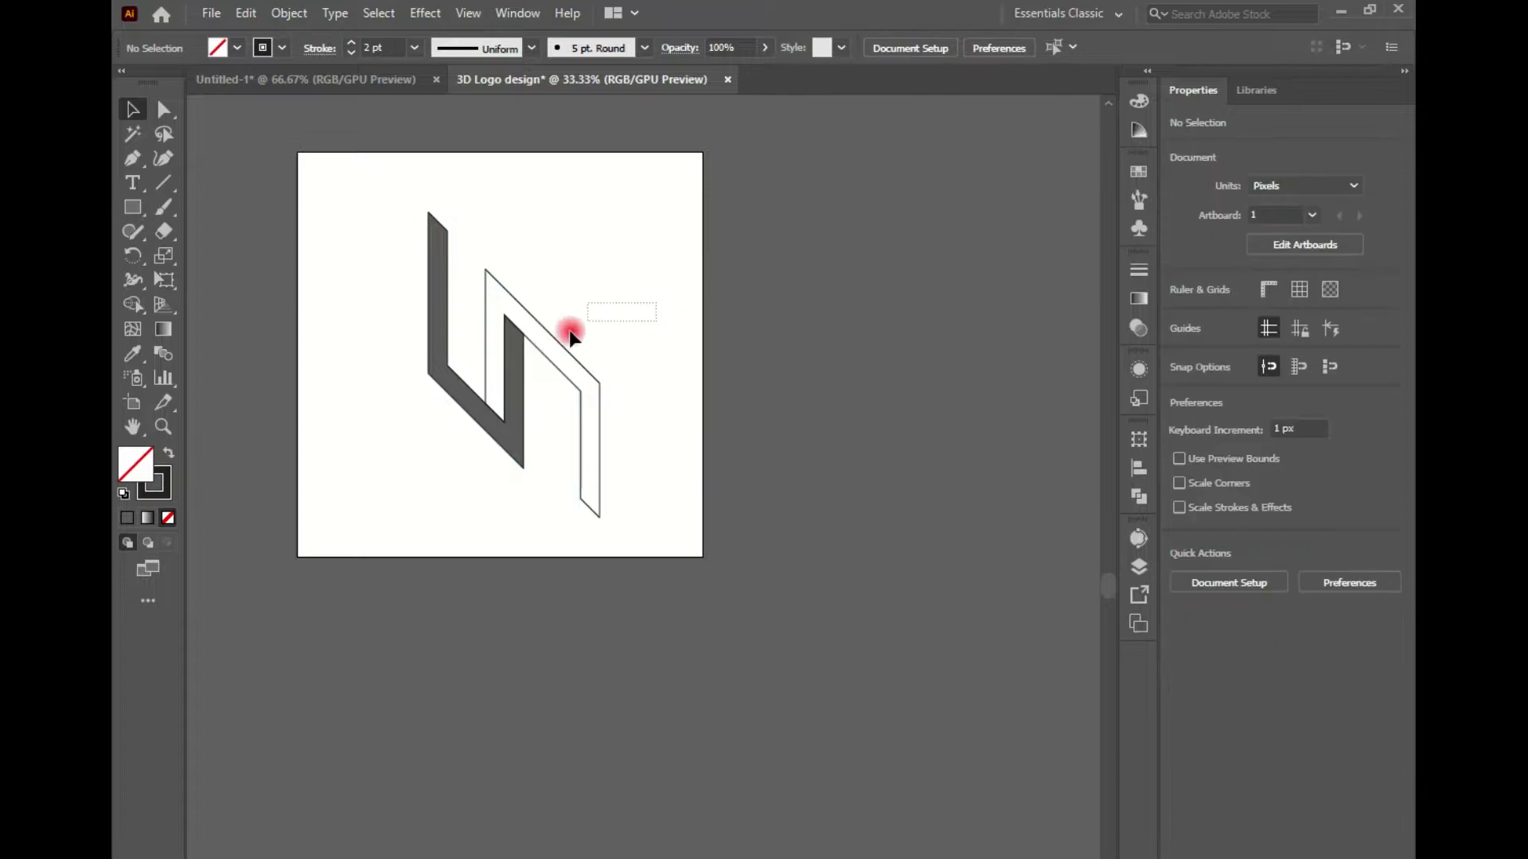
left_click(556, 413)
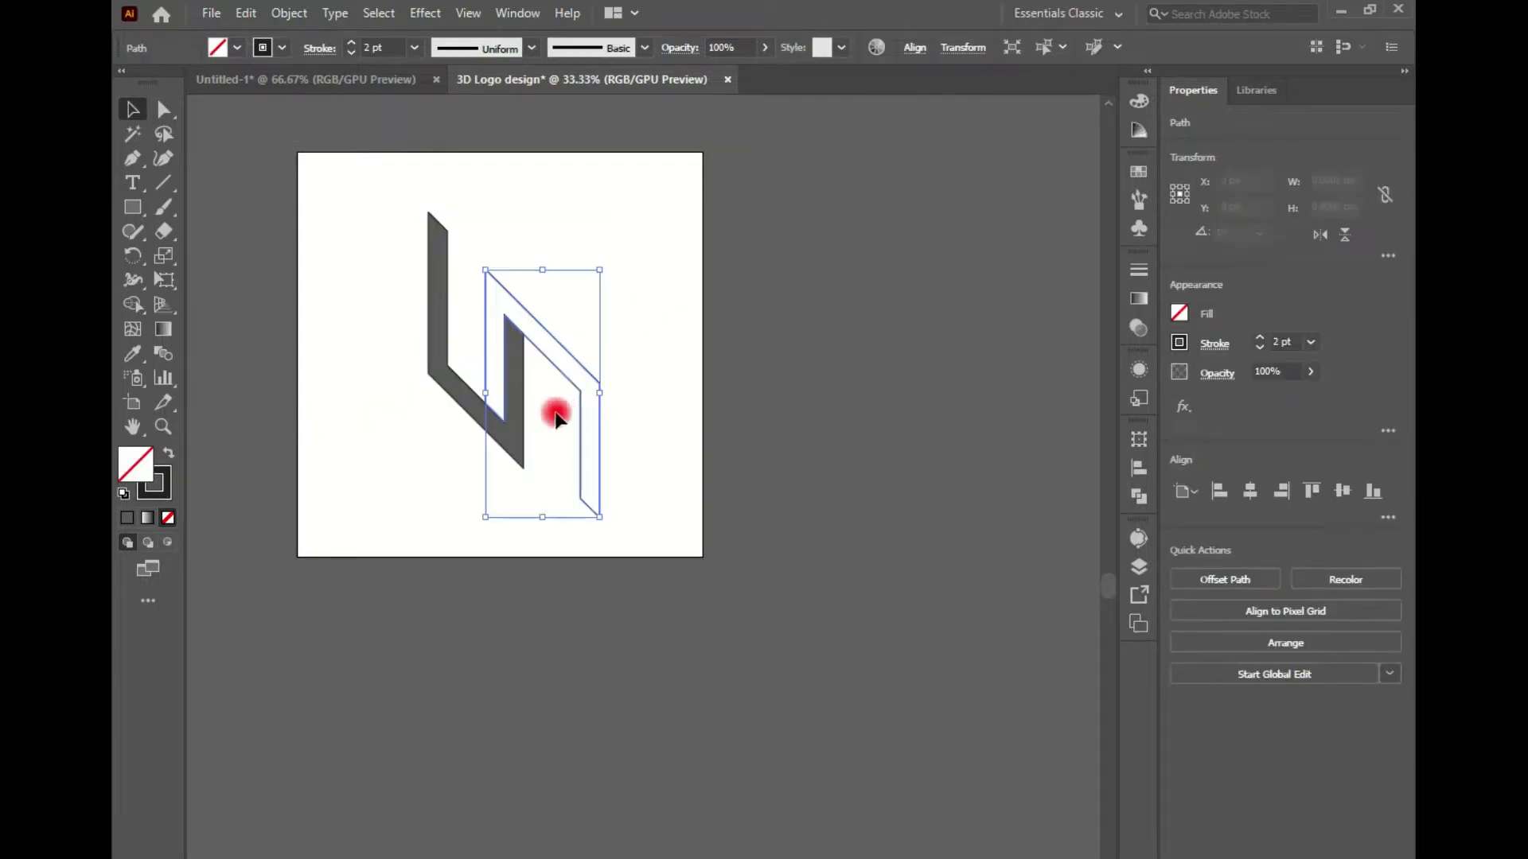
left_click(433, 341)
left_click(579, 402)
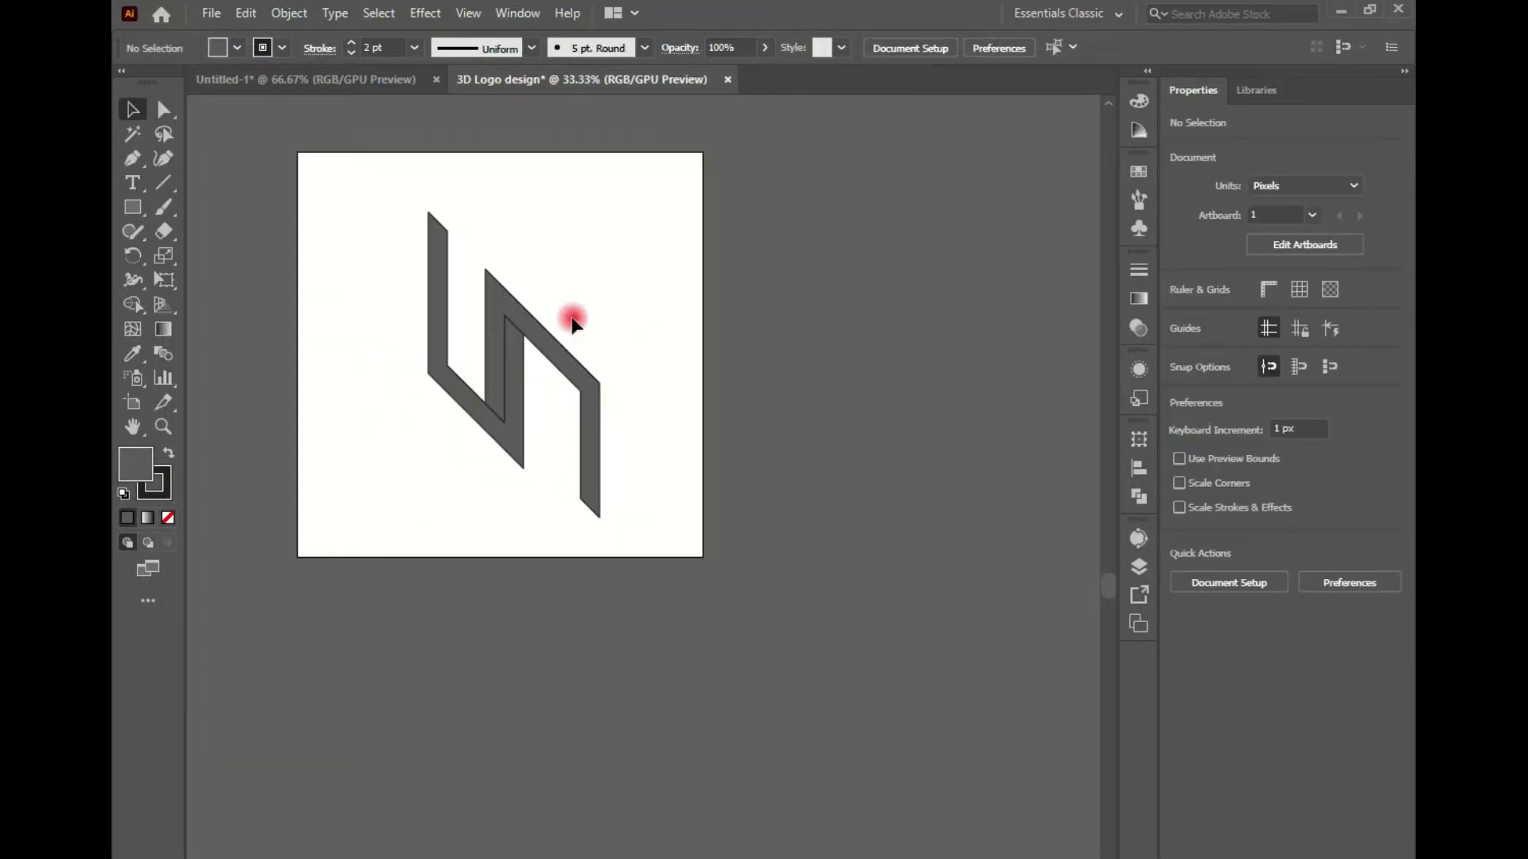
Reselect the whole N with the stroke colour active
key("ctrl+a")
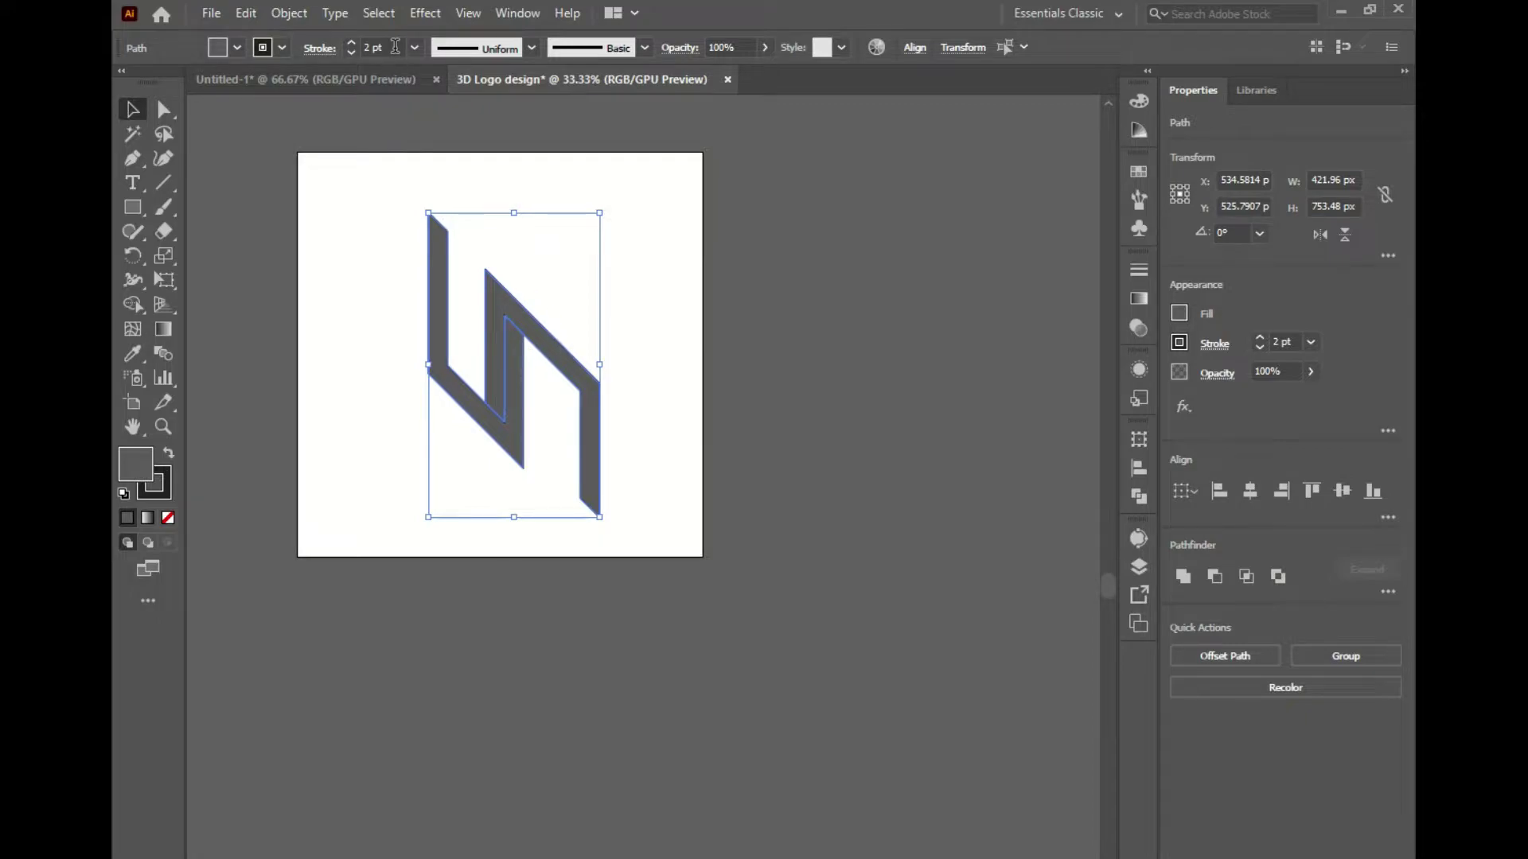
left_click(477, 273)
left_click(167, 492)
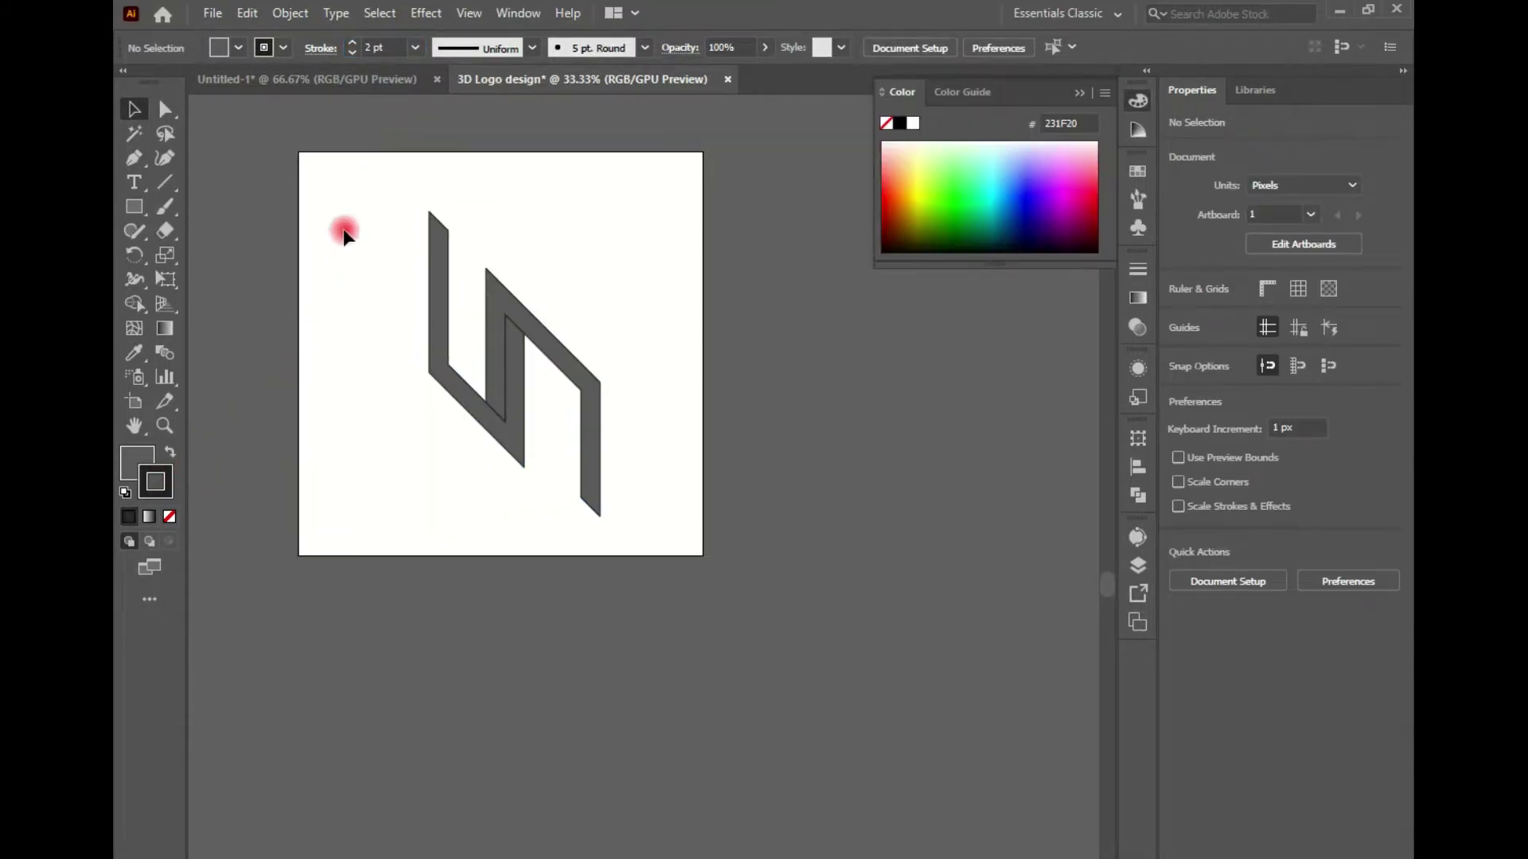
left_click_drag(342, 231, 727, 556)
Give the N a 10 pt stroke weight
left_click(310, 50)
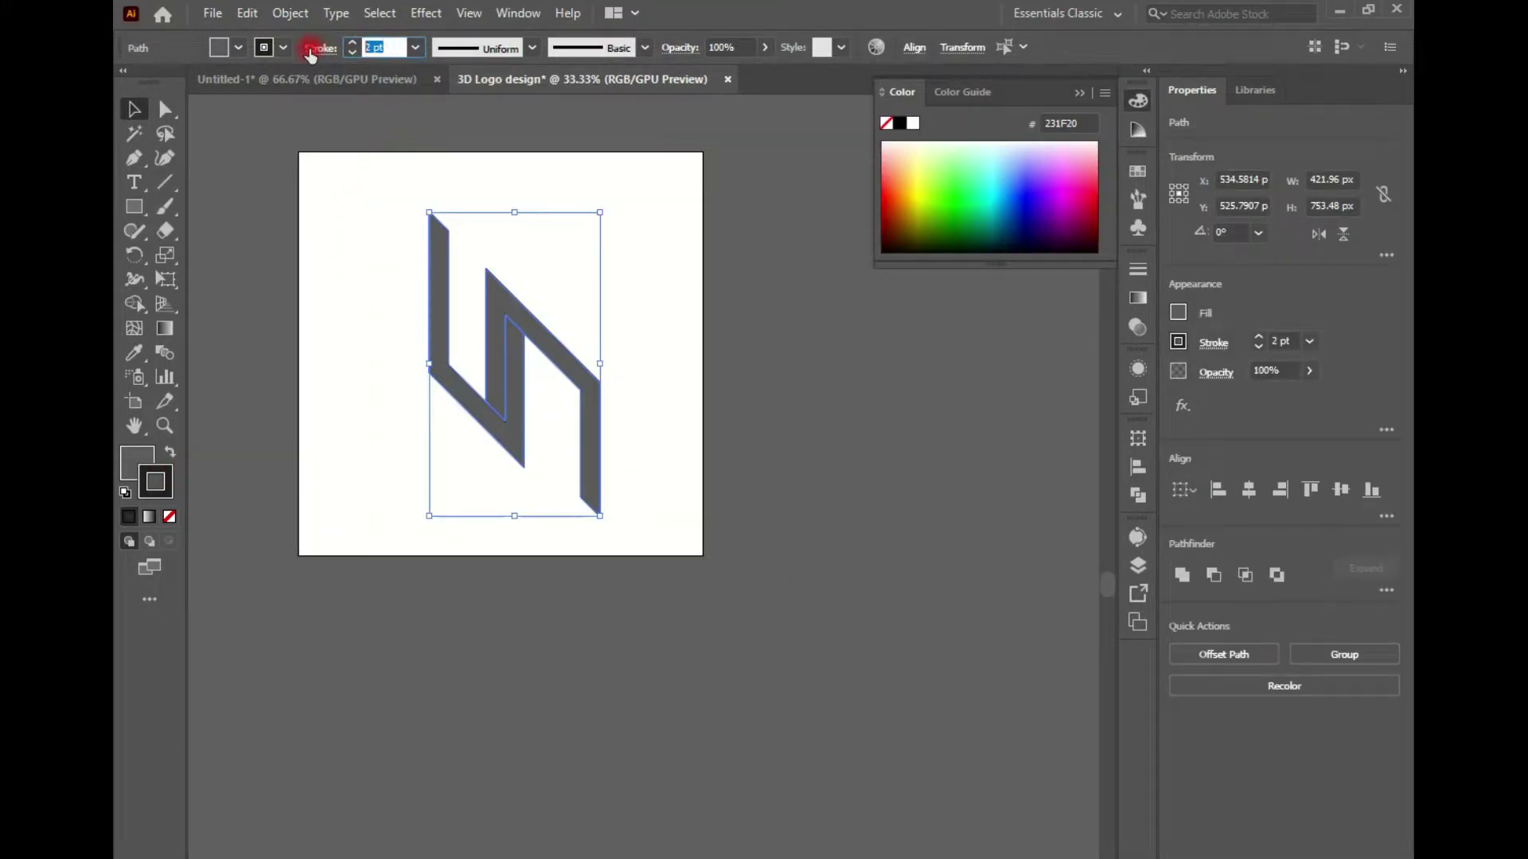
type("10")
key("Return")
left_click(615, 375)
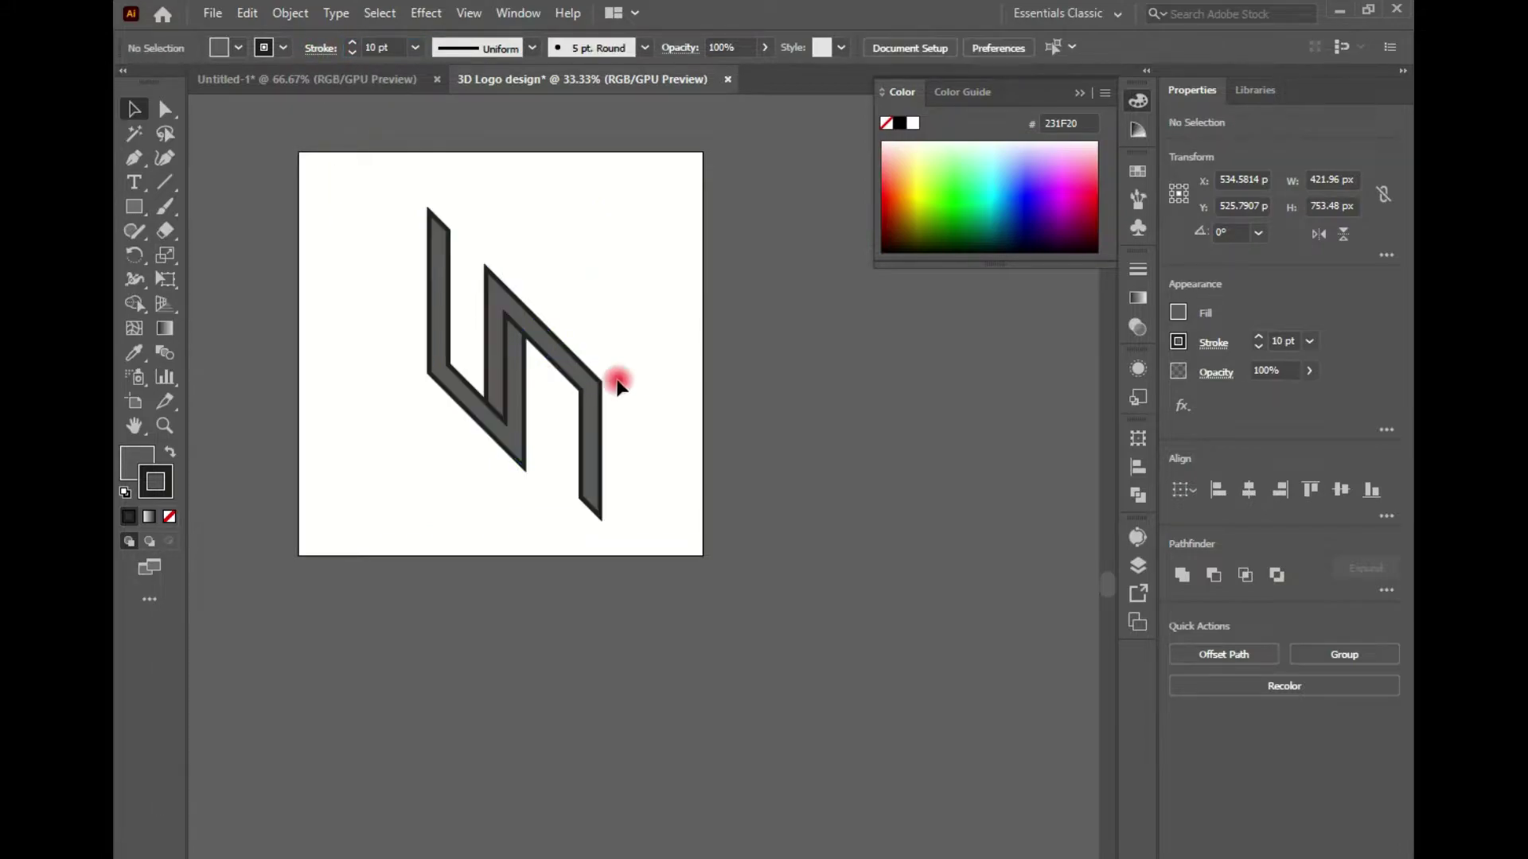
Shrink the N slightly and expand its outline into solid shapes with Object > Expand
scroll(485, 300, "up", 1)
scroll(487, 366, "down", 1)
scroll(512, 286, "up", 1)
scroll(546, 436, "up", 1)
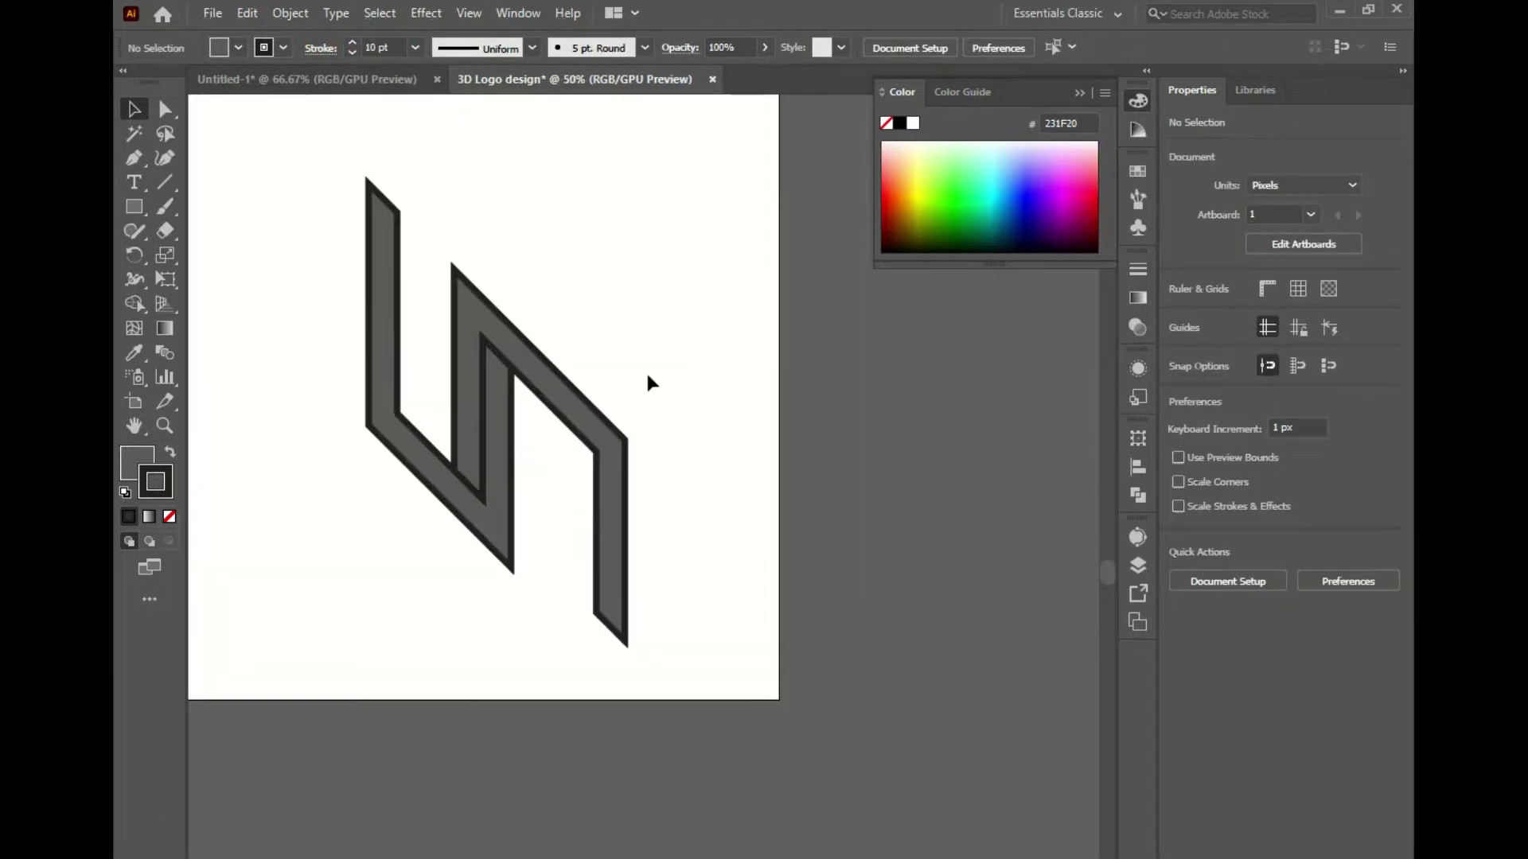
left_click(437, 422)
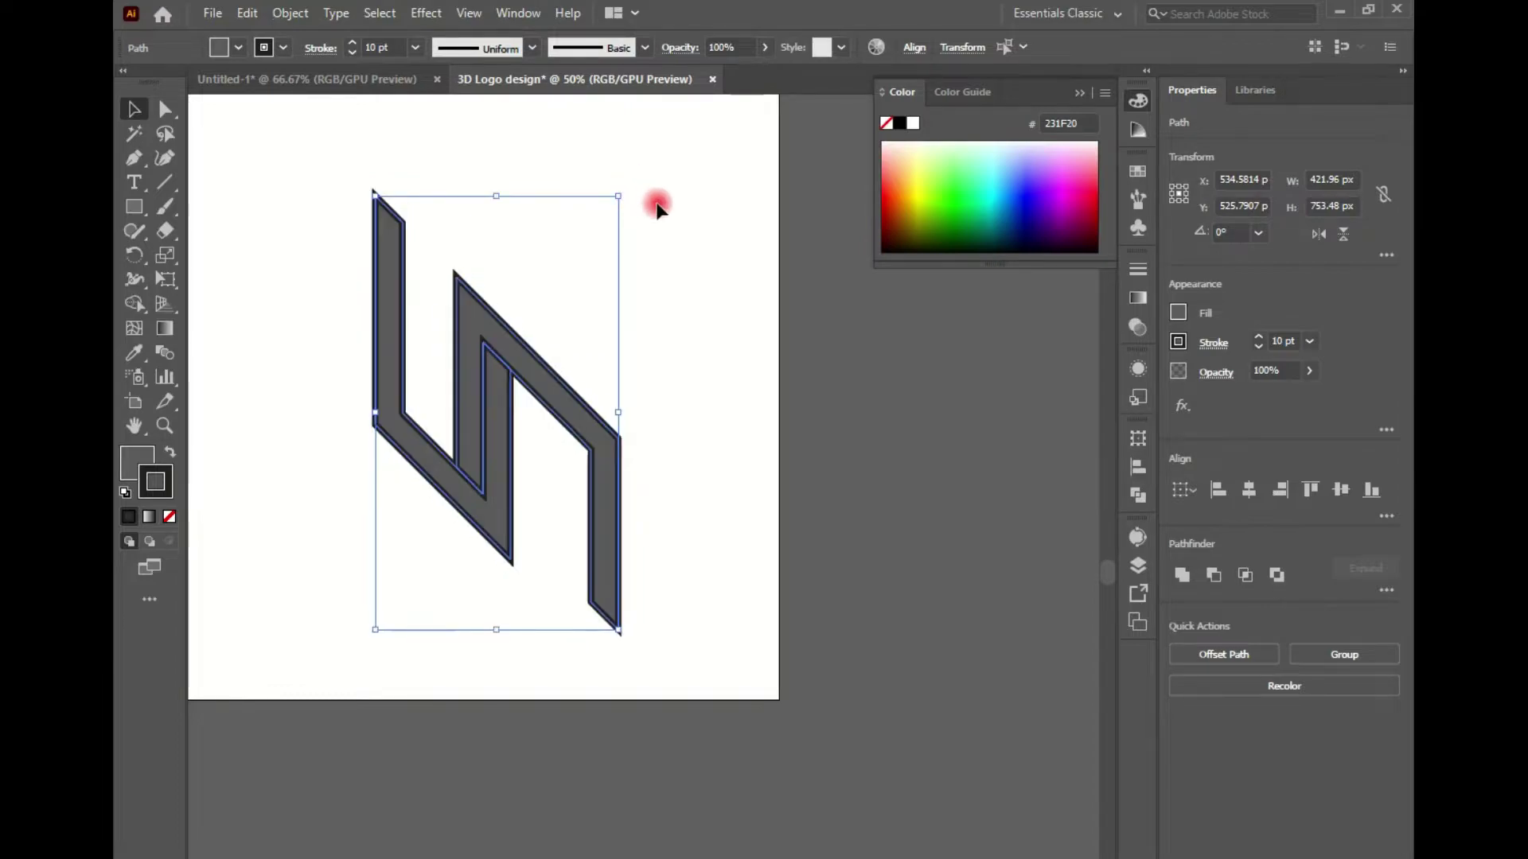
left_click_drag(633, 182, 349, 366)
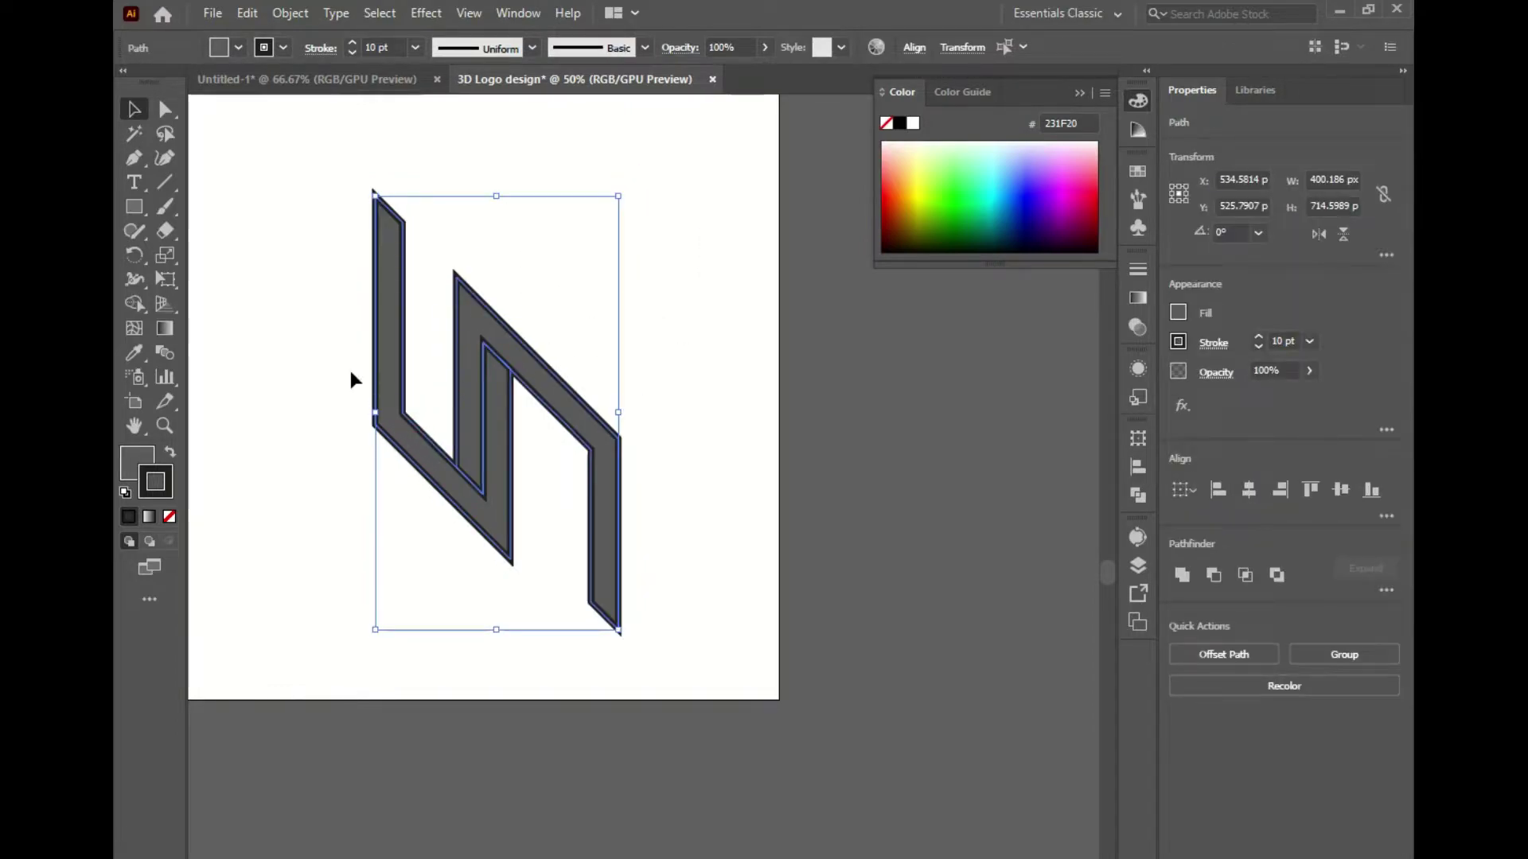
left_click(290, 14)
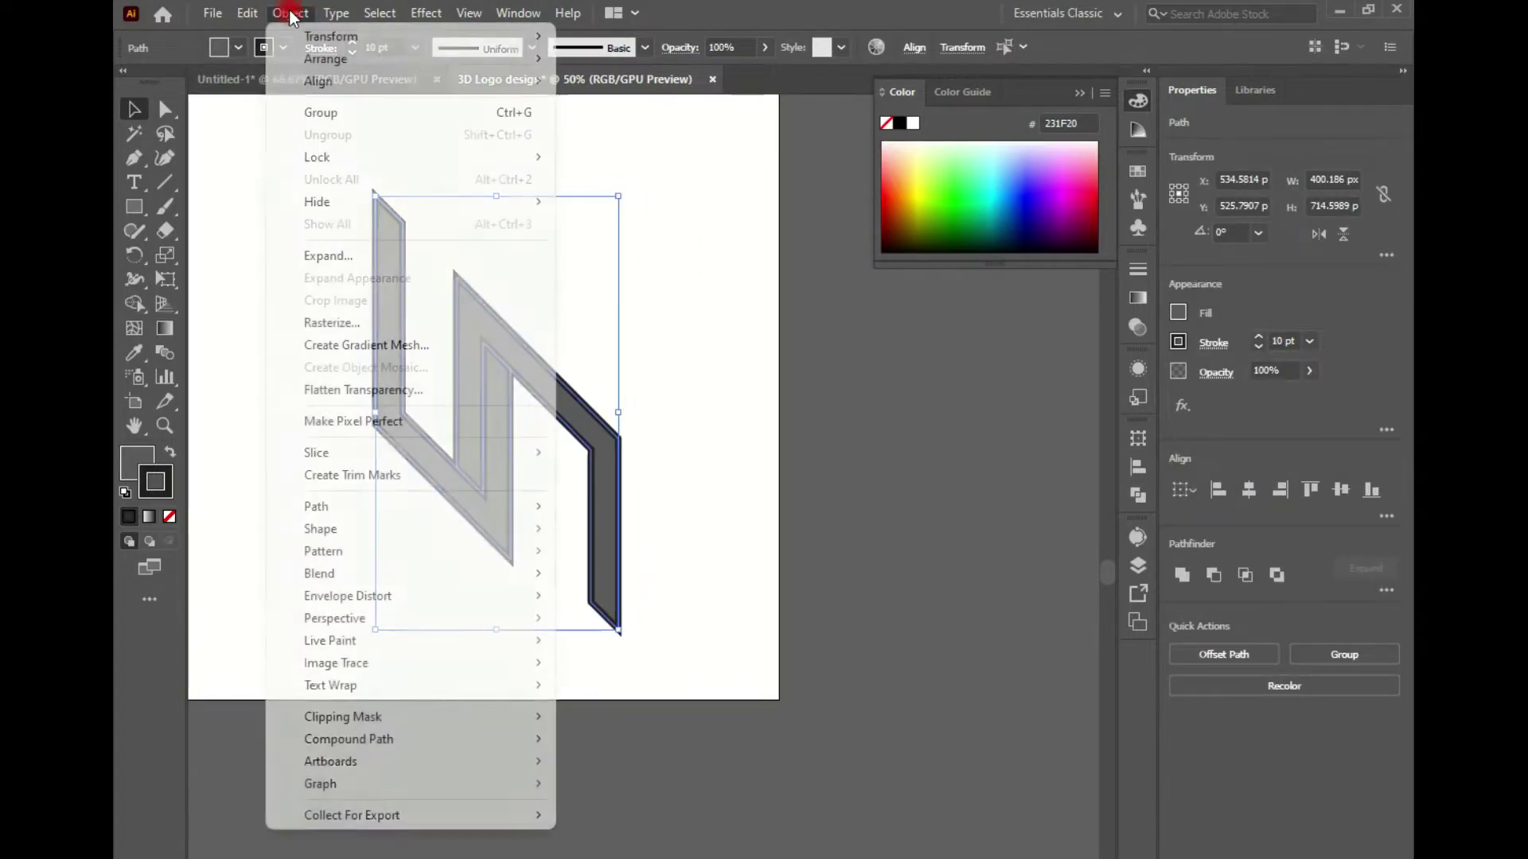
left_click(351, 255)
left_click(713, 623)
Select the expanded N and switch to the Shape Builder tool with the fill active
left_click(647, 284)
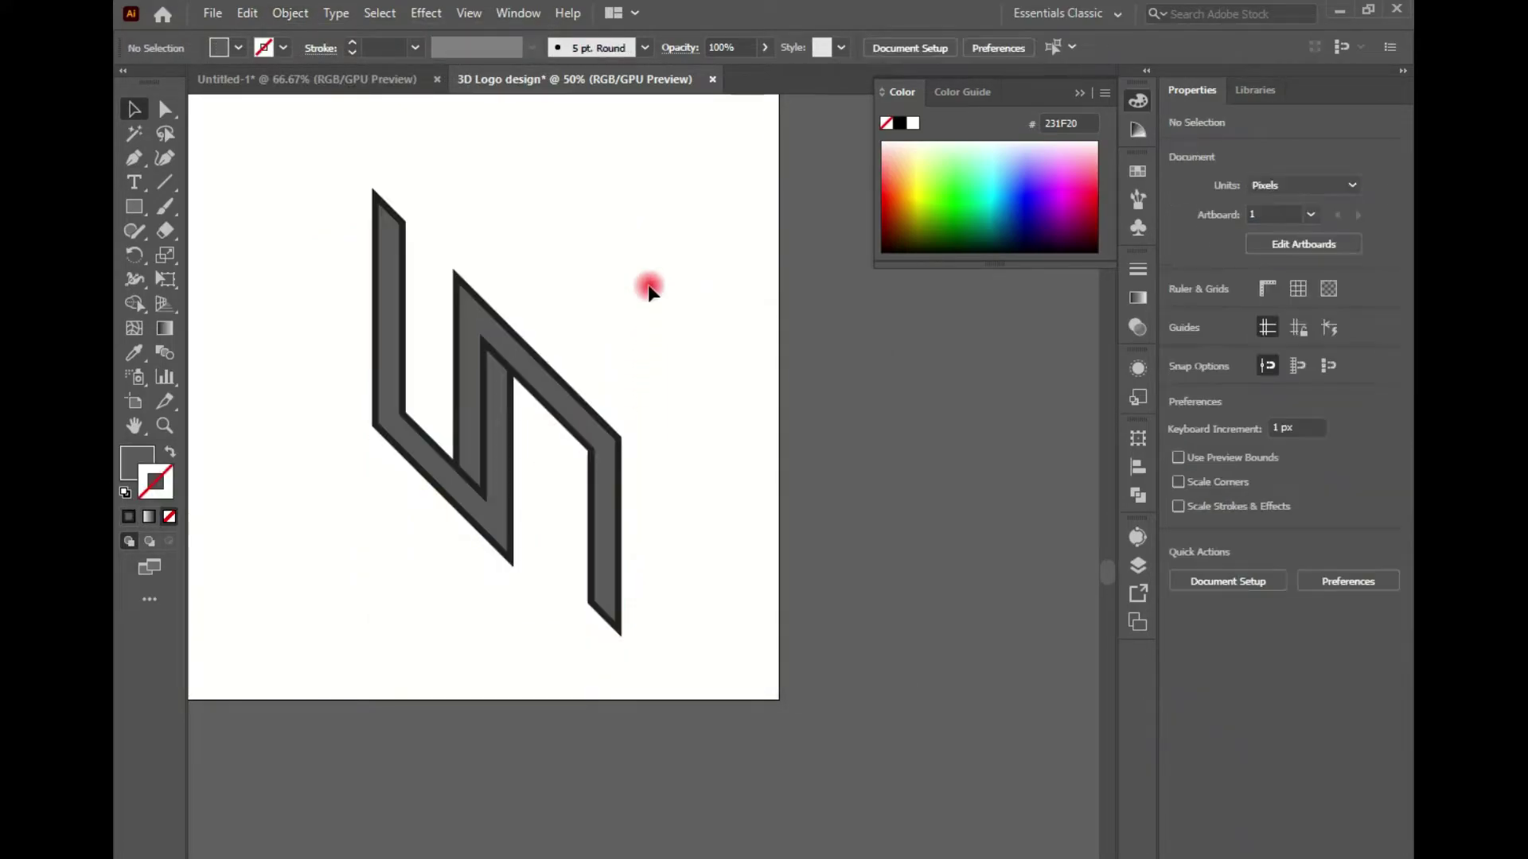
left_click_drag(648, 284, 414, 469)
left_click(137, 460)
left_click(134, 303)
scroll(442, 371, "up", 1)
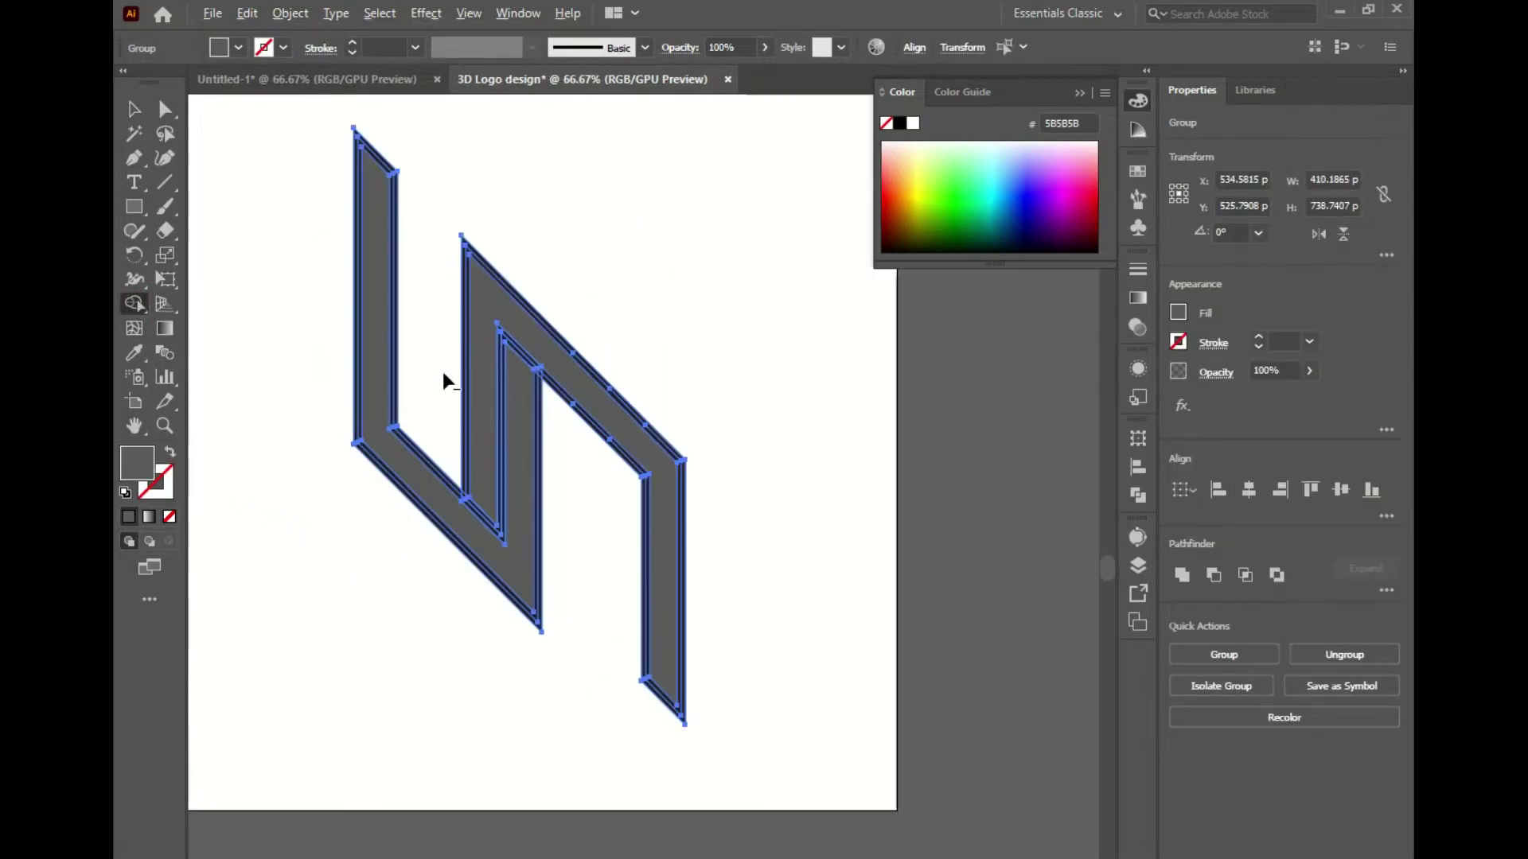
scroll(433, 376, "up", 1)
scroll(402, 398, "up", 1)
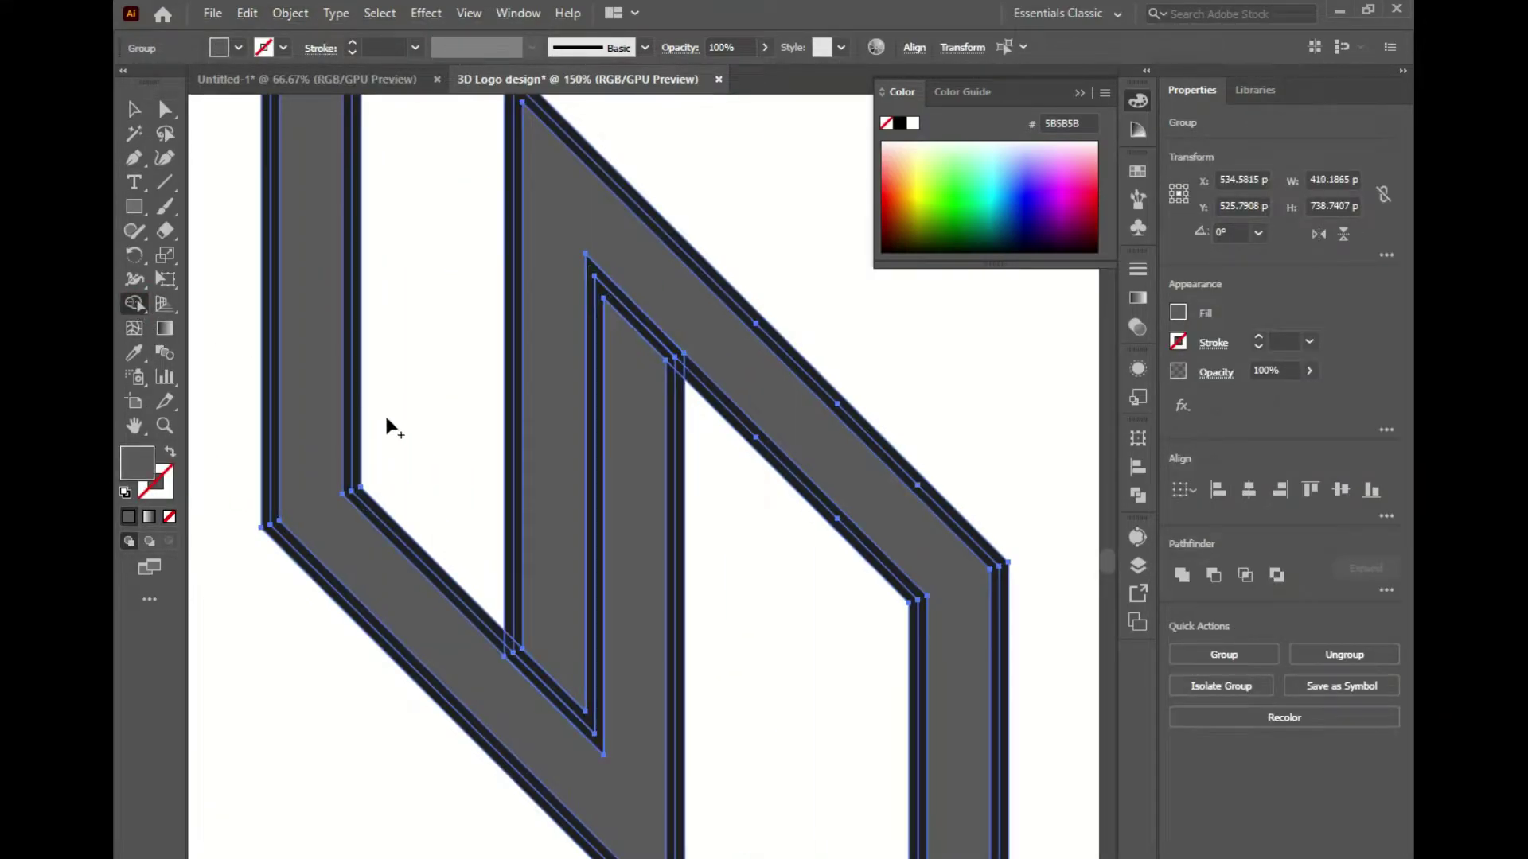
Alt-click each thin outline sliver to delete it, then fit the logo in view
left_click(595, 513, "alt")
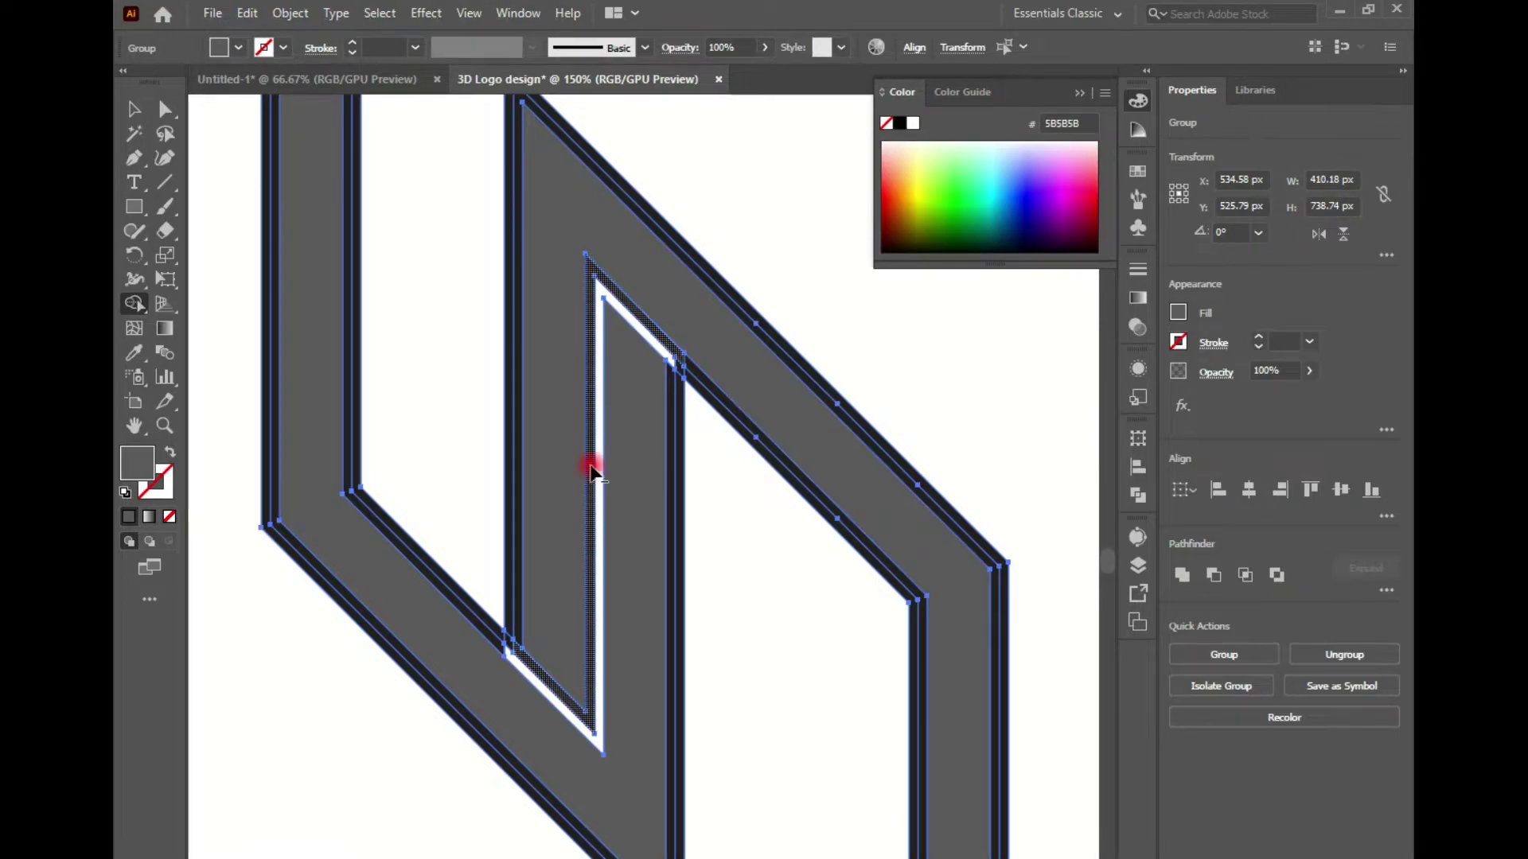
left_click(591, 471, "alt")
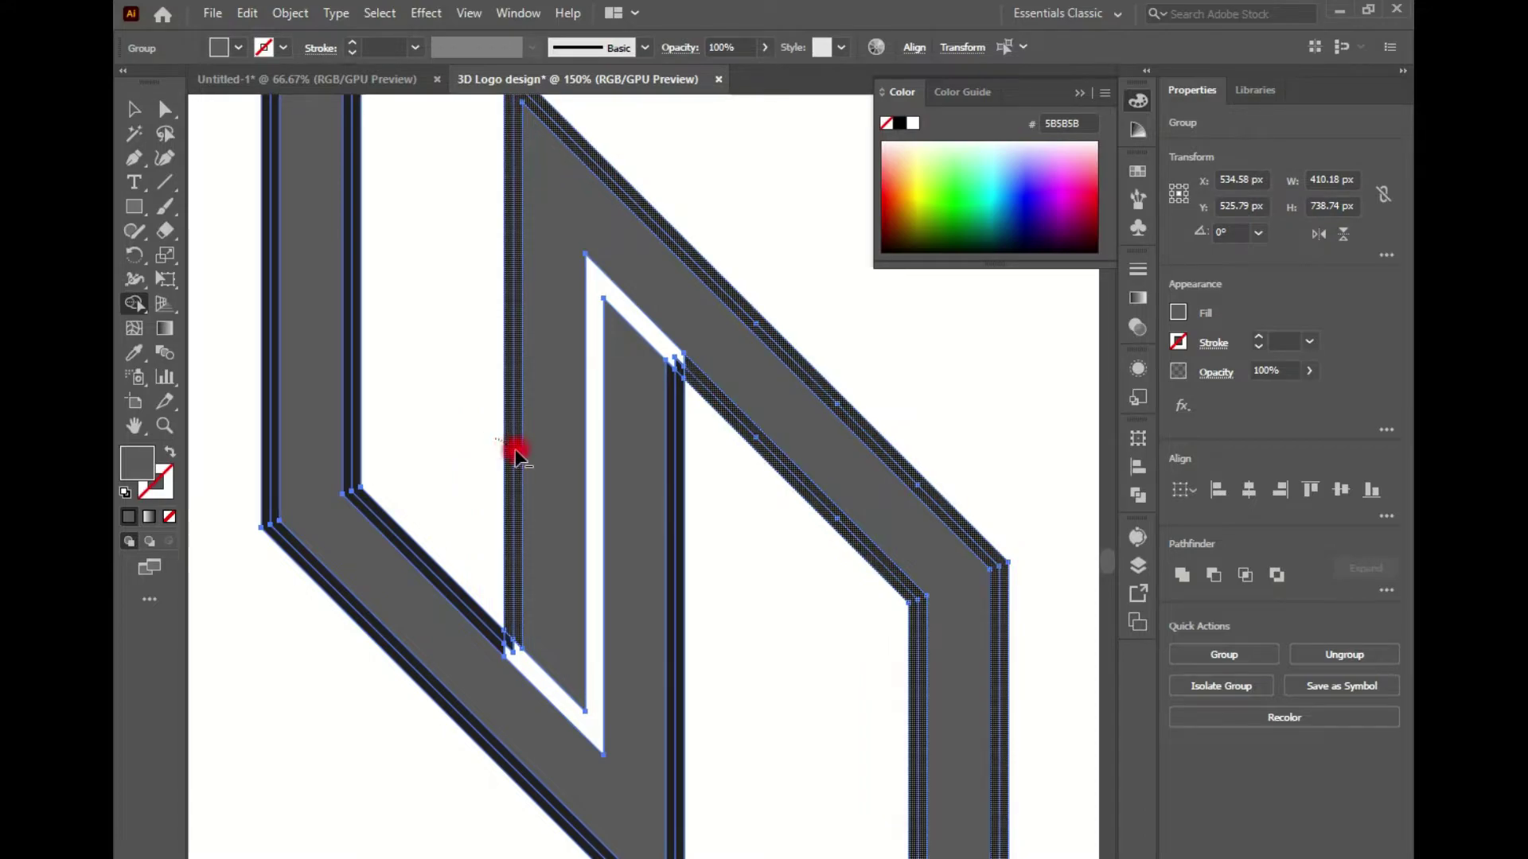
left_click(514, 449, "alt")
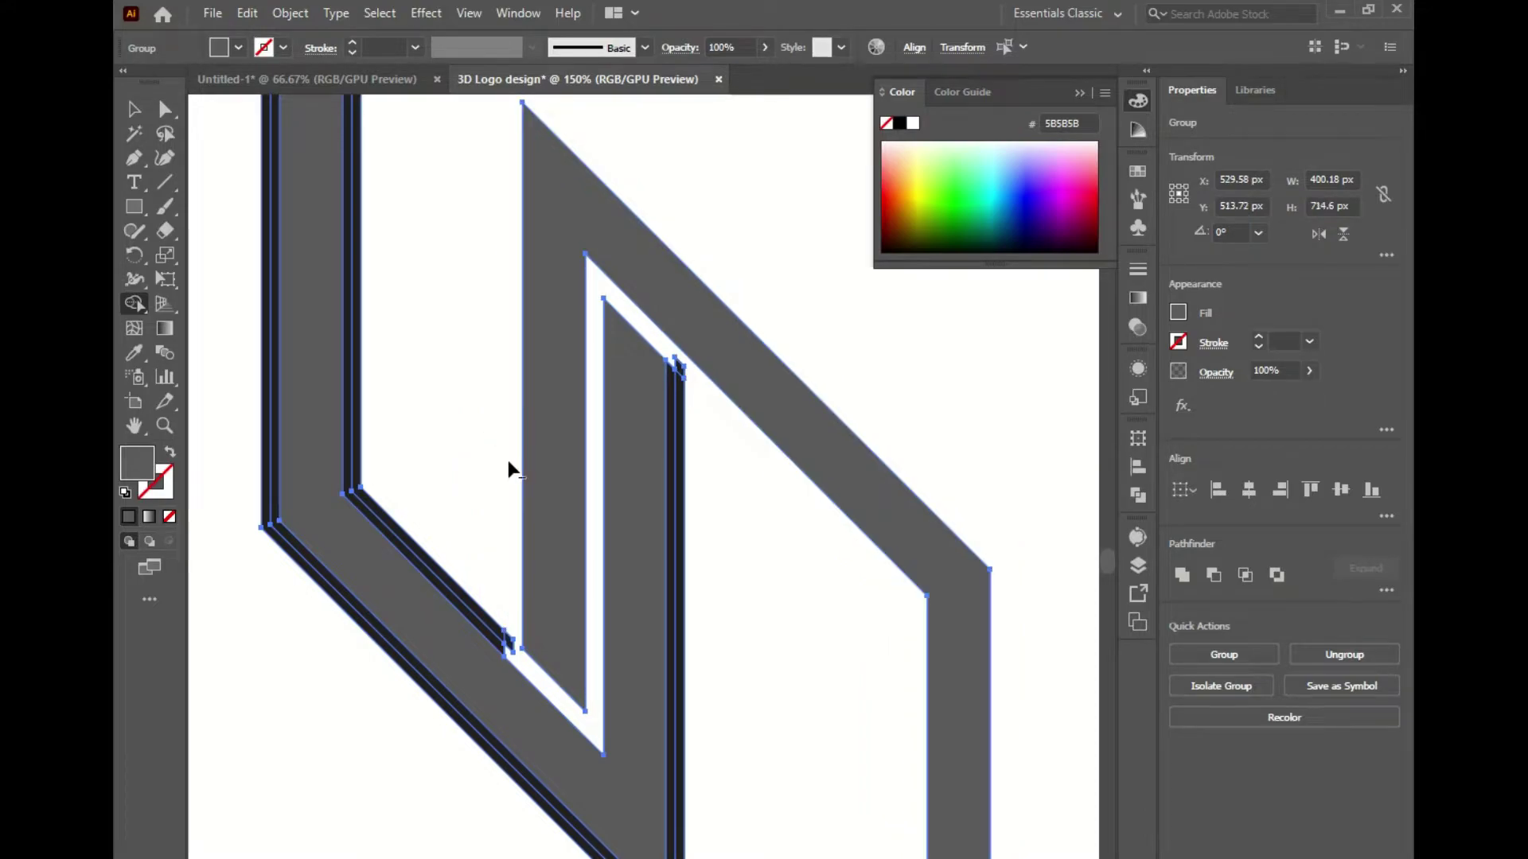
left_click(678, 516, "alt")
scroll(519, 666, "up", 3)
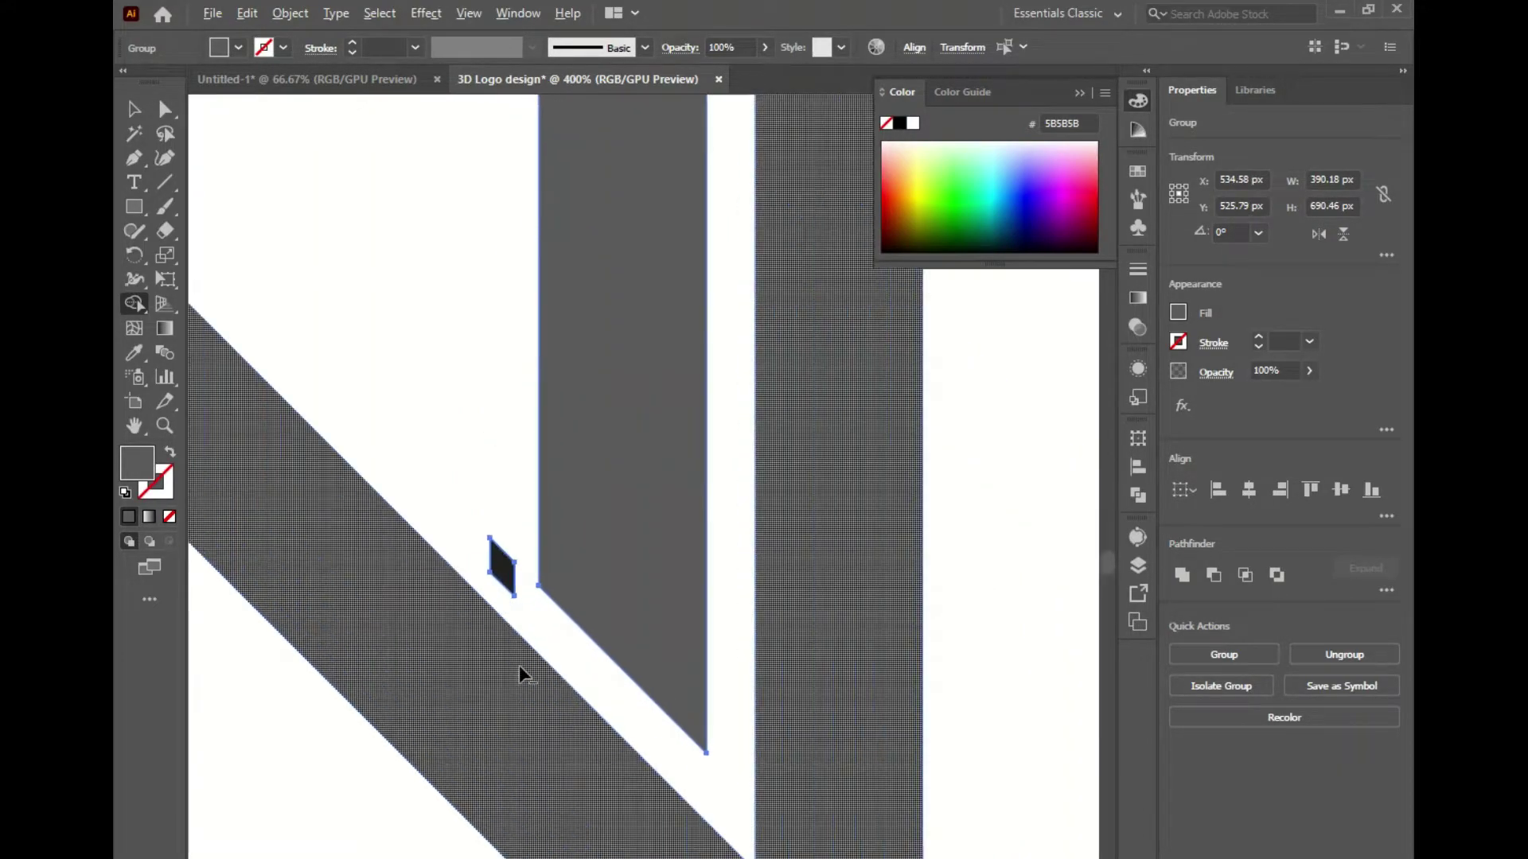
scroll(504, 564, "down", 3)
scroll(620, 450, "up", 3)
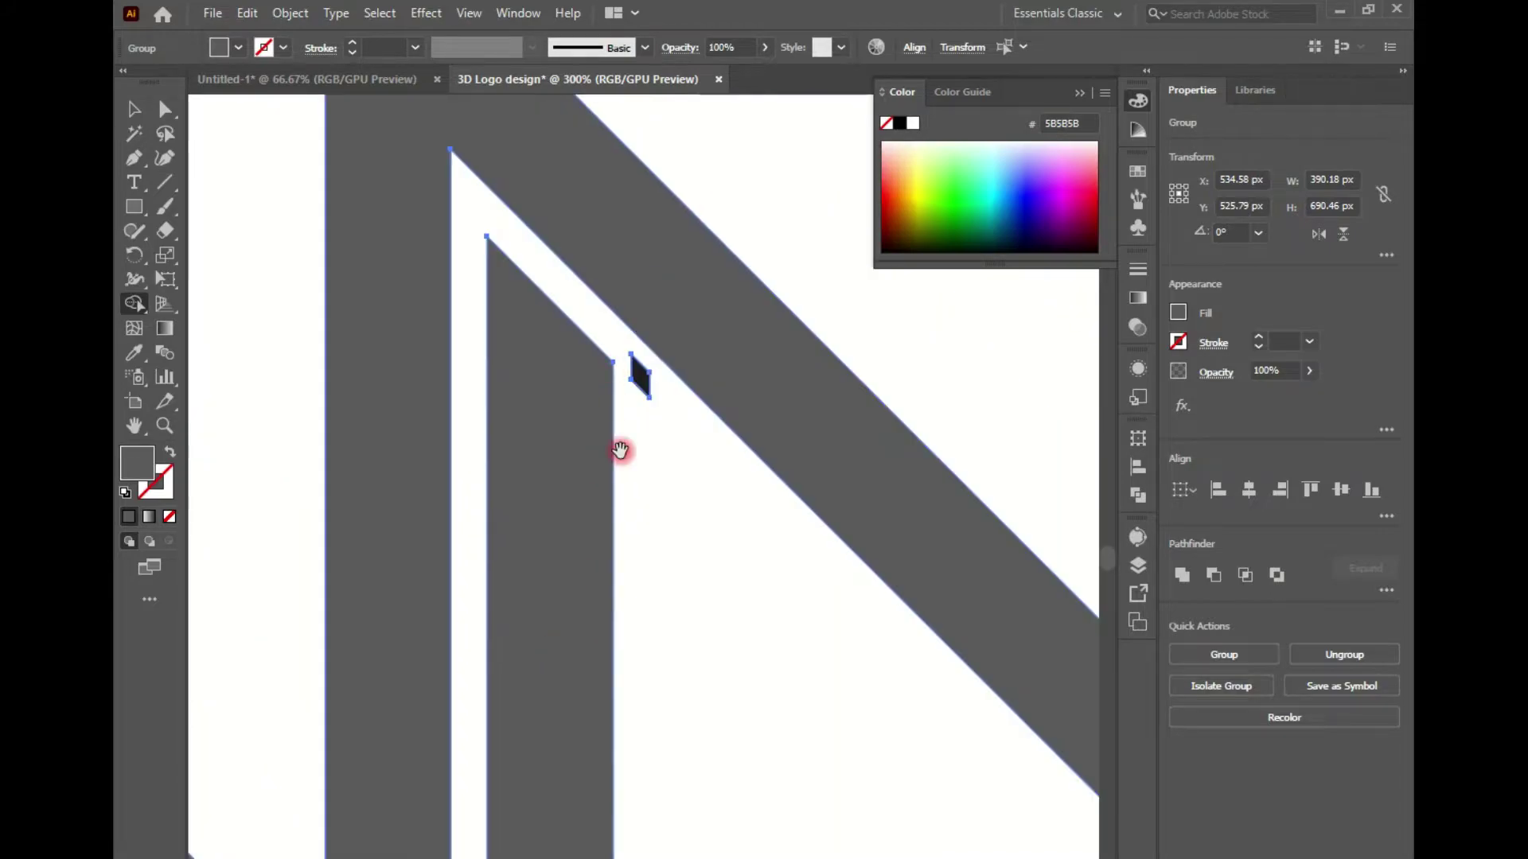
left_click_drag(620, 450, 645, 533)
key("v")
key("ctrl+0")
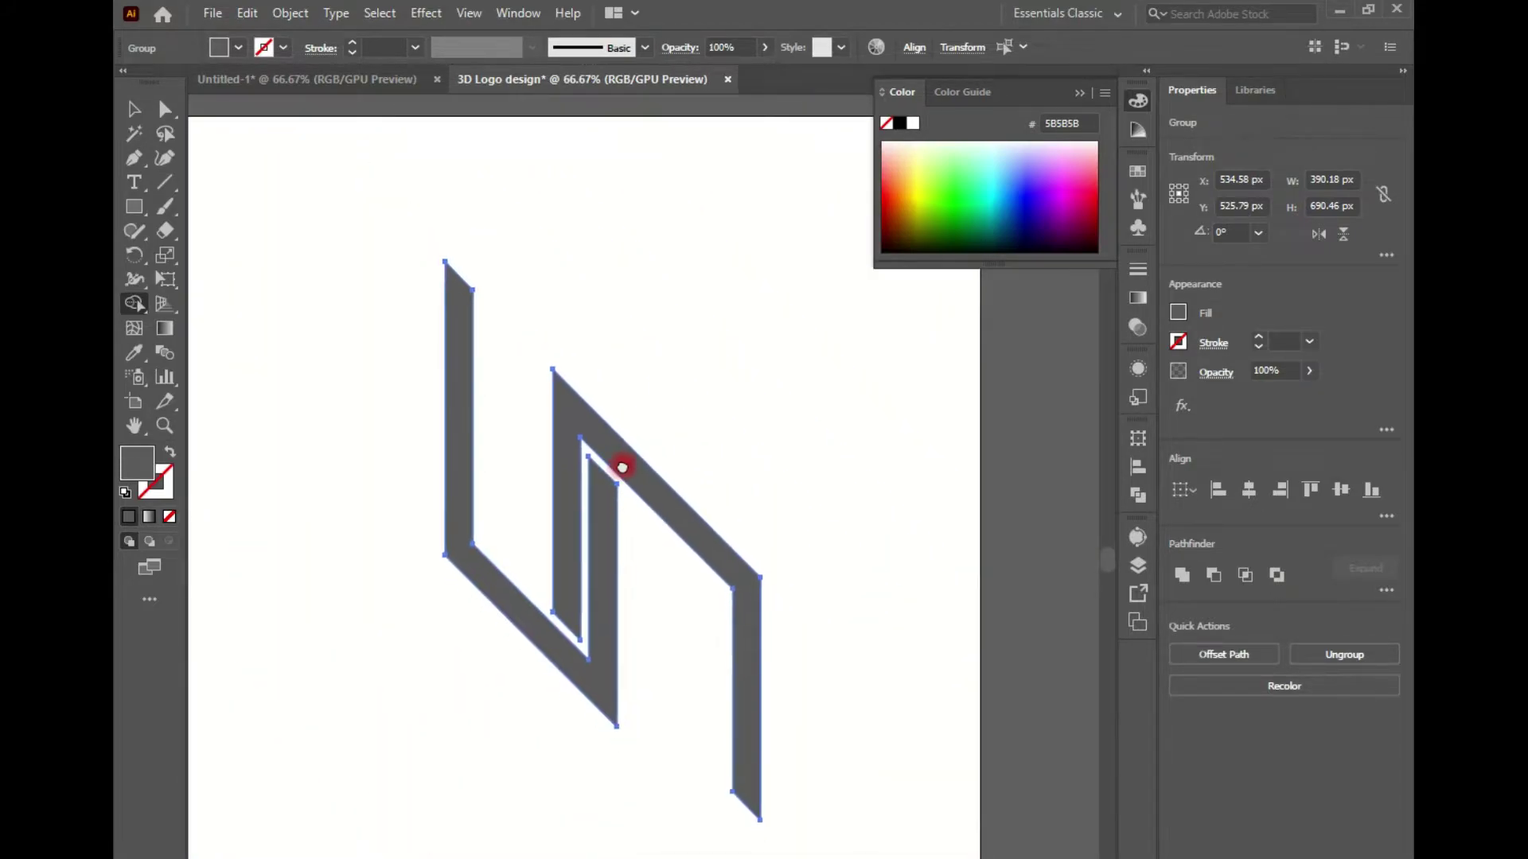
left_click(677, 403)
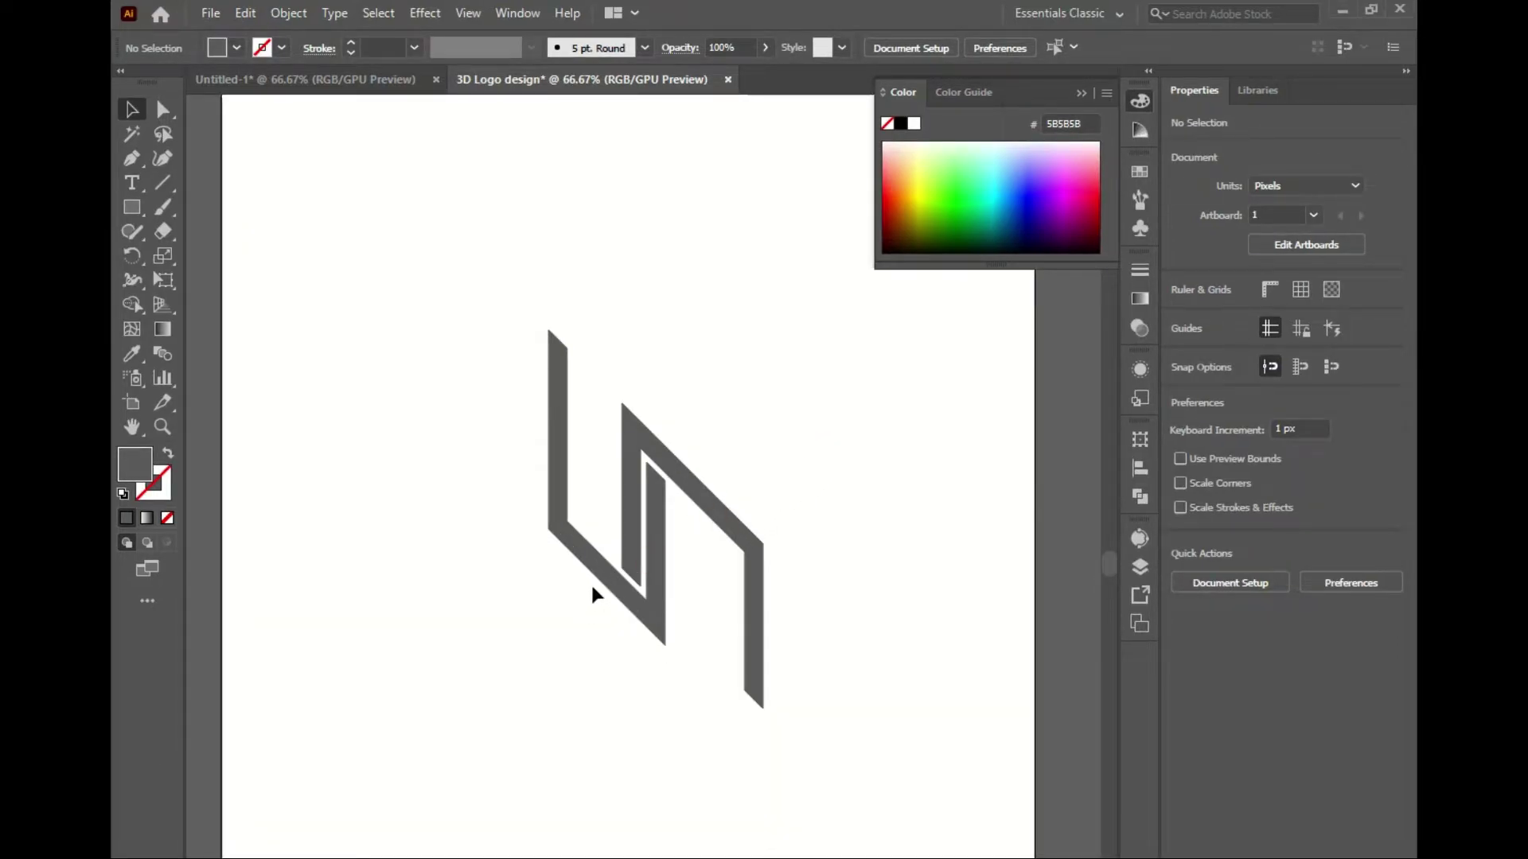
Apply 3D Extrude & Bevel to the logo at Off-Axis Top with a 20 pt extrude depth
left_click_drag(578, 668, 720, 521)
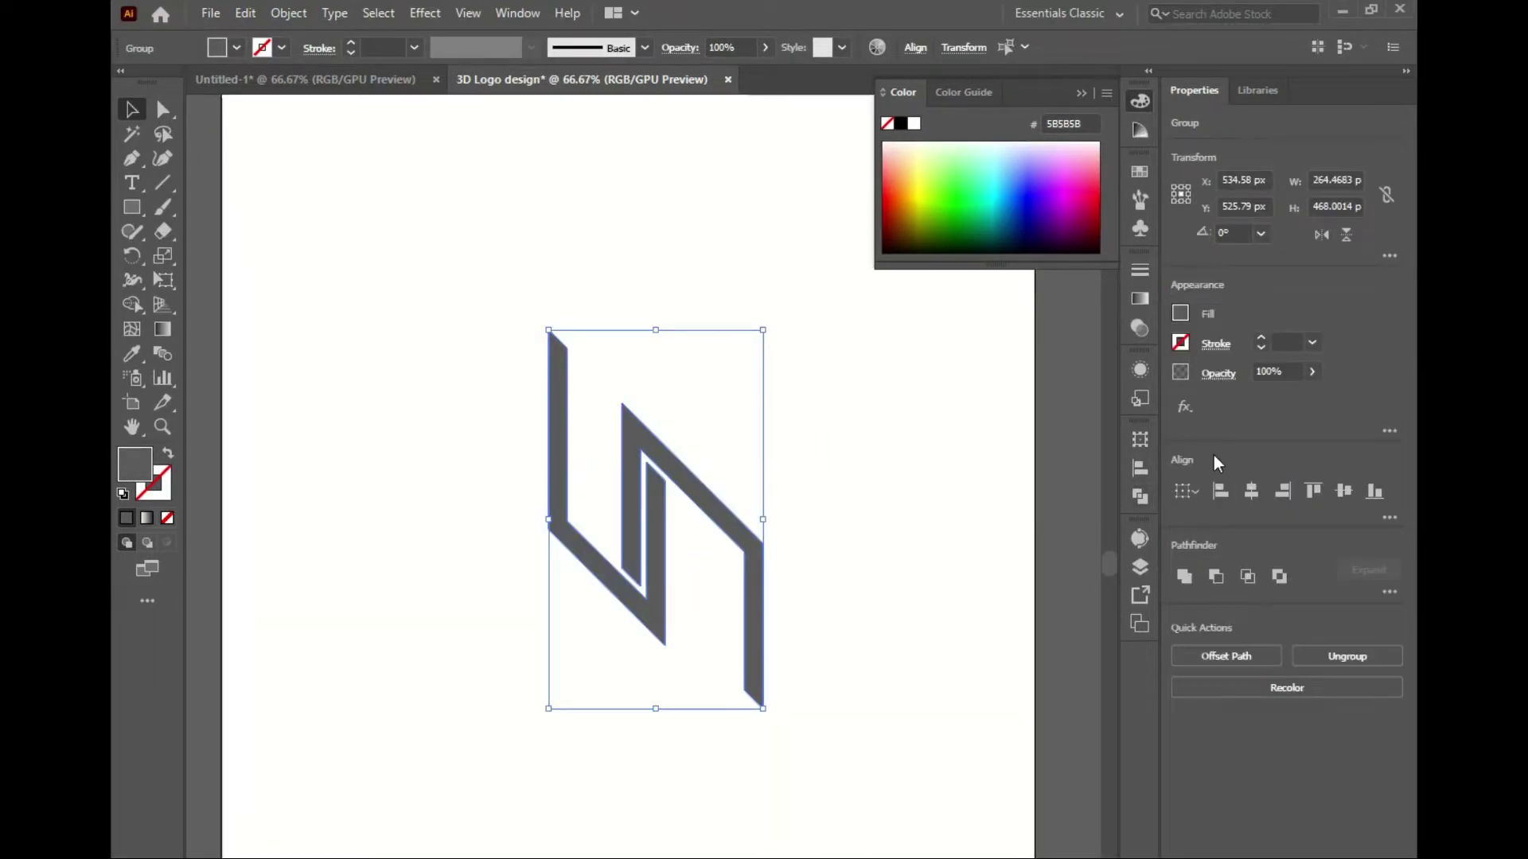
left_click(1185, 407)
mouse_move(1272, 453)
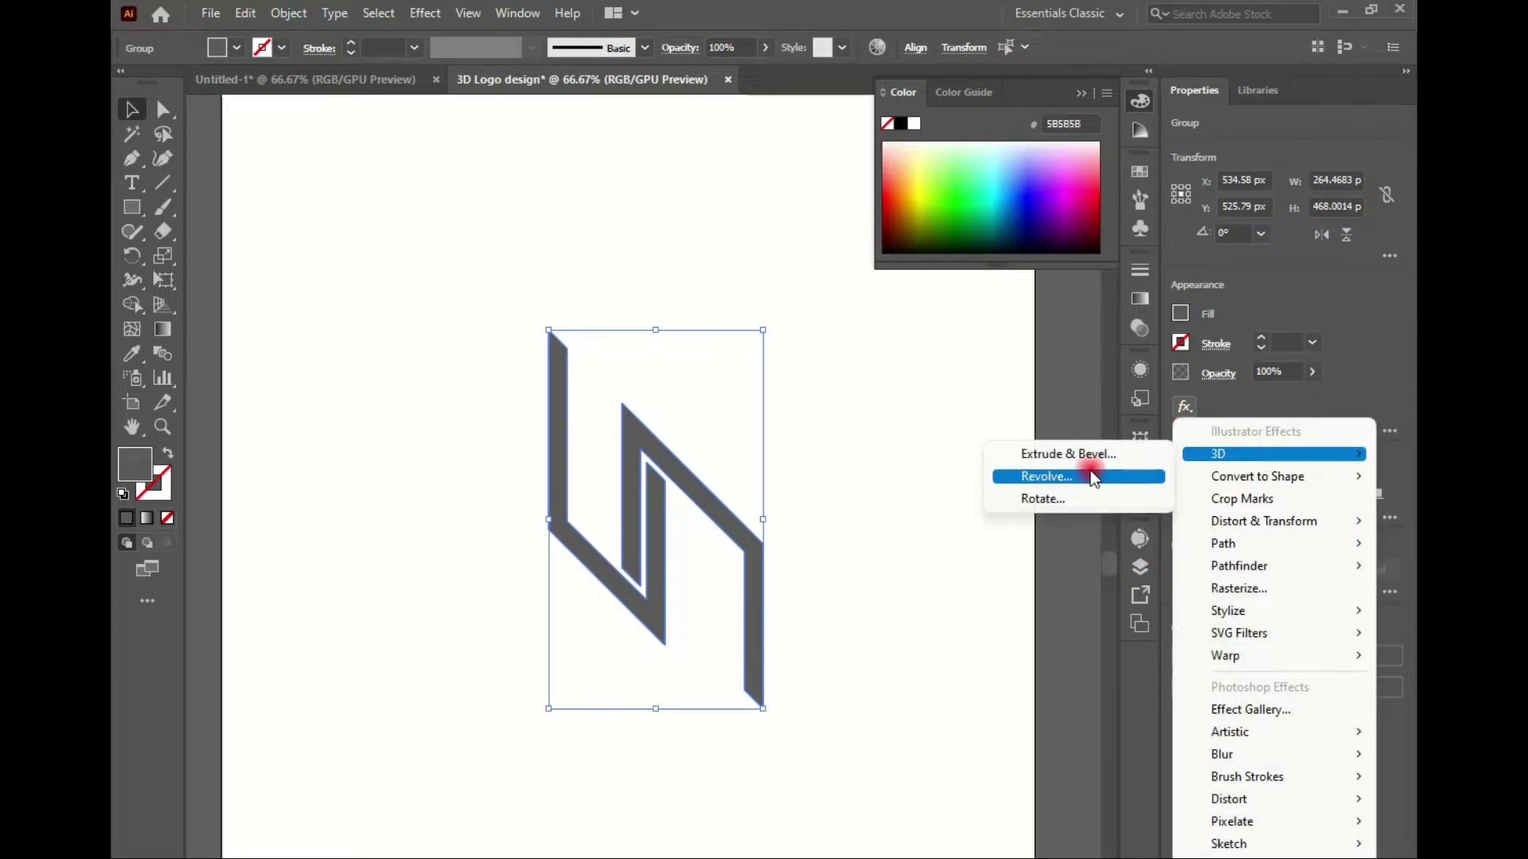
left_click(1047, 455)
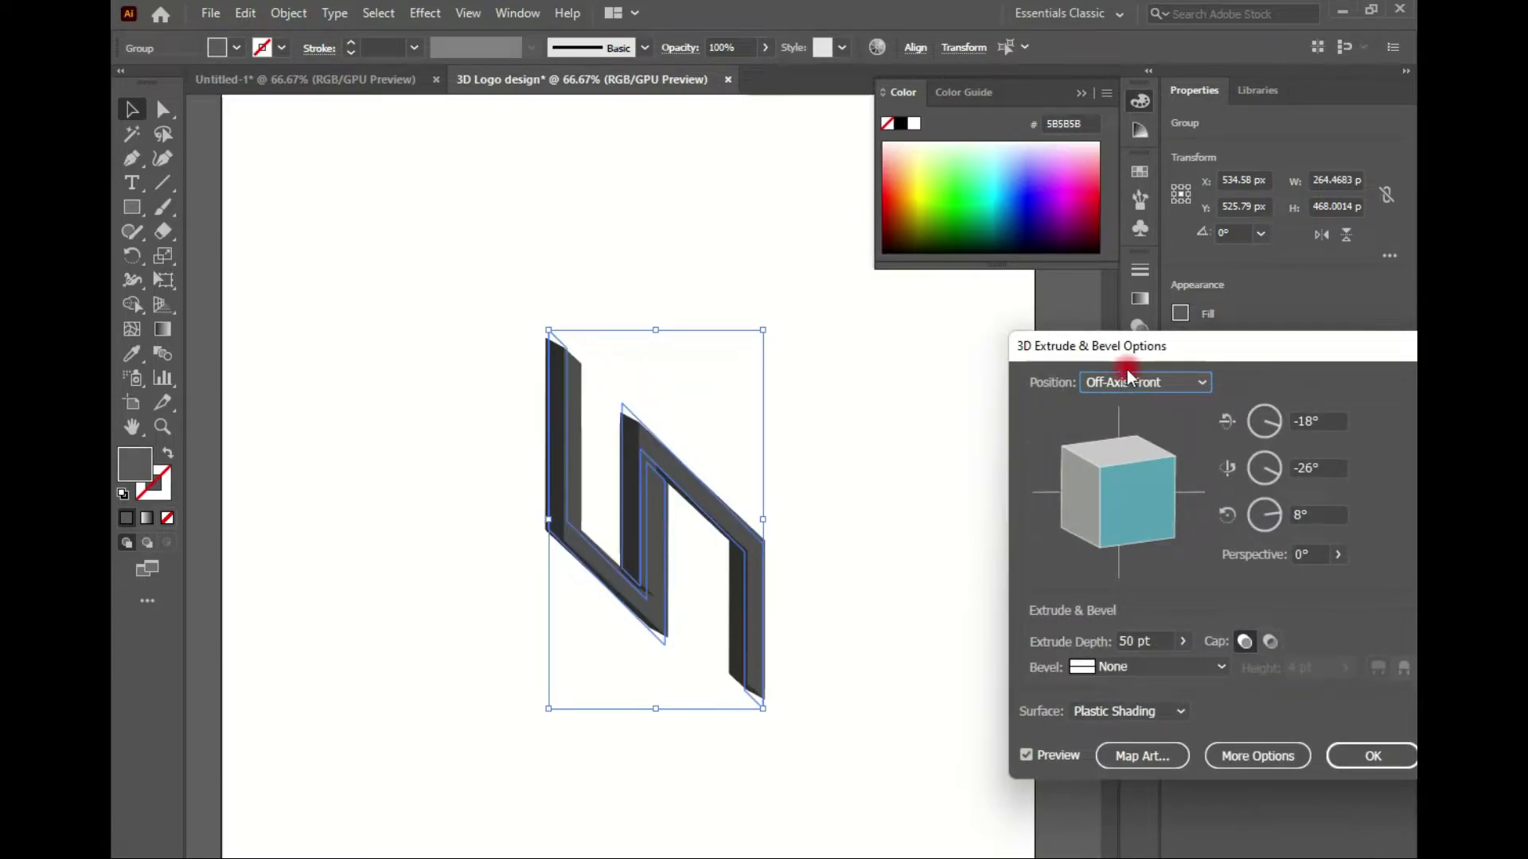
left_click(1130, 374)
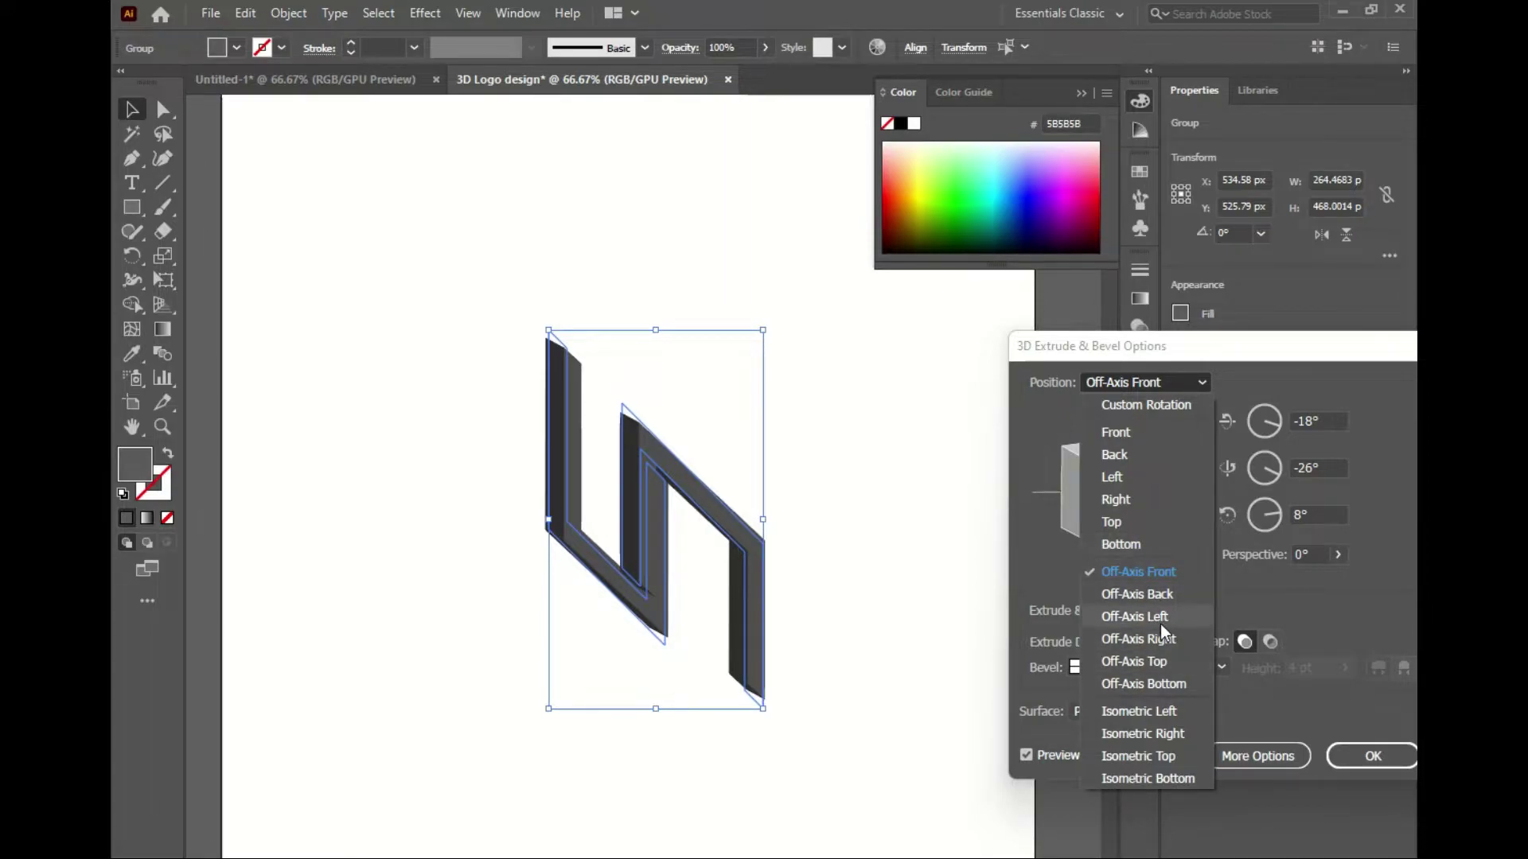
left_click(1153, 665)
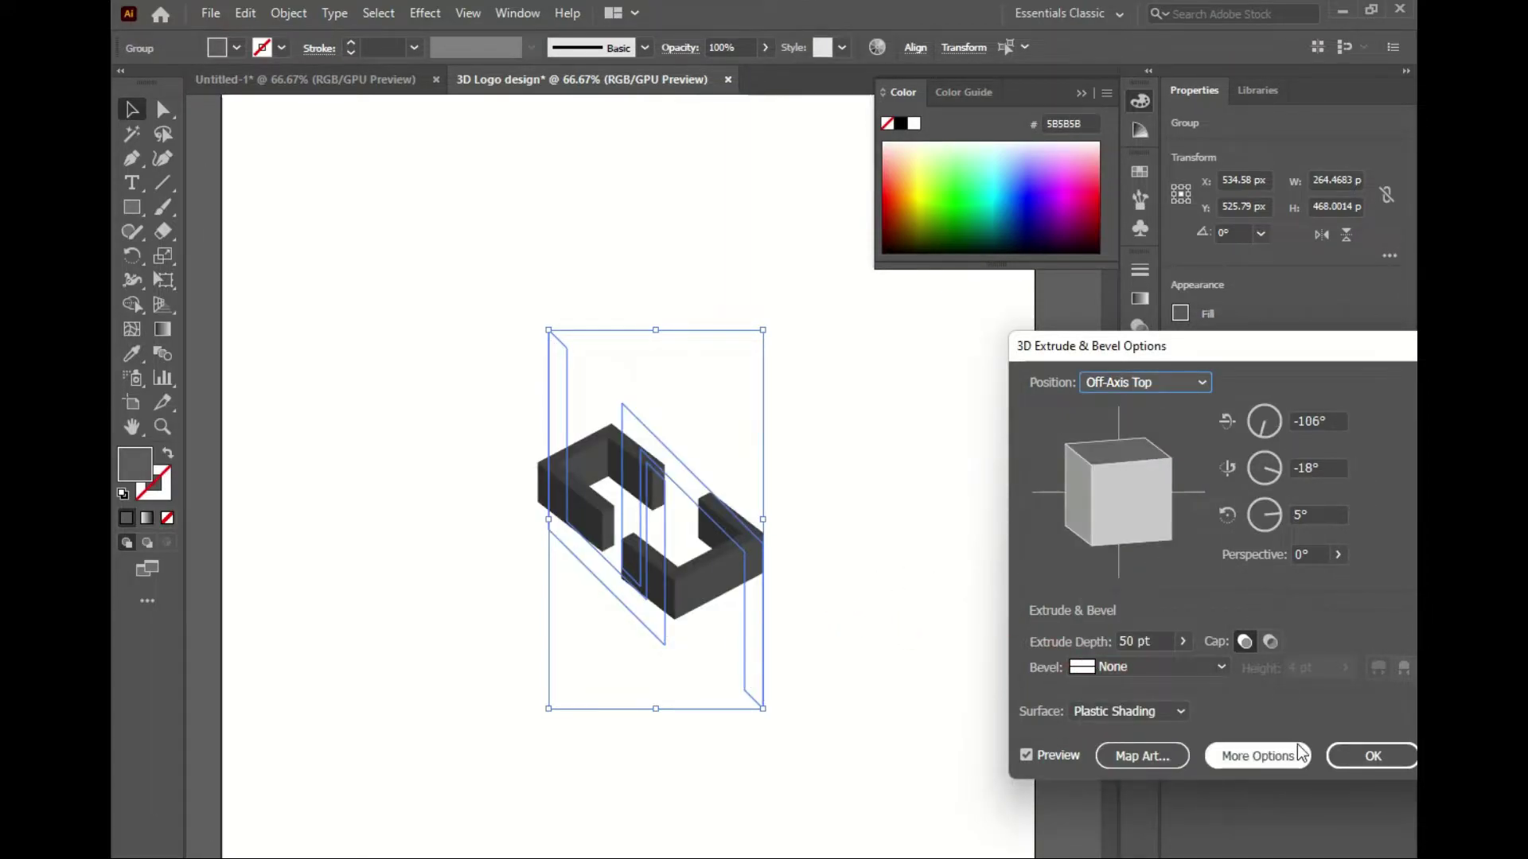
double_click(1162, 638)
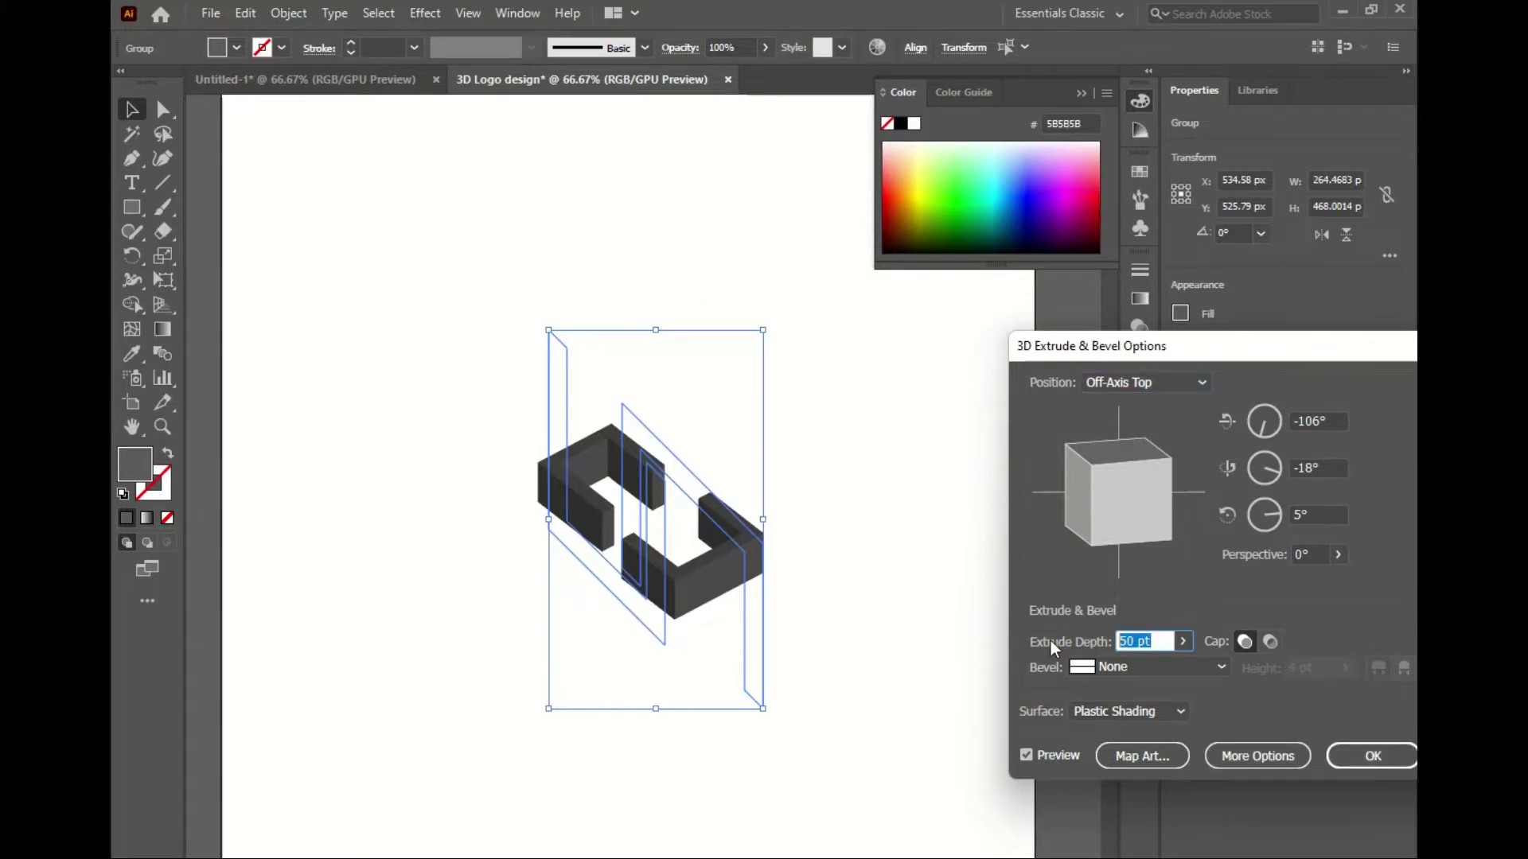
type("20")
key("Return")
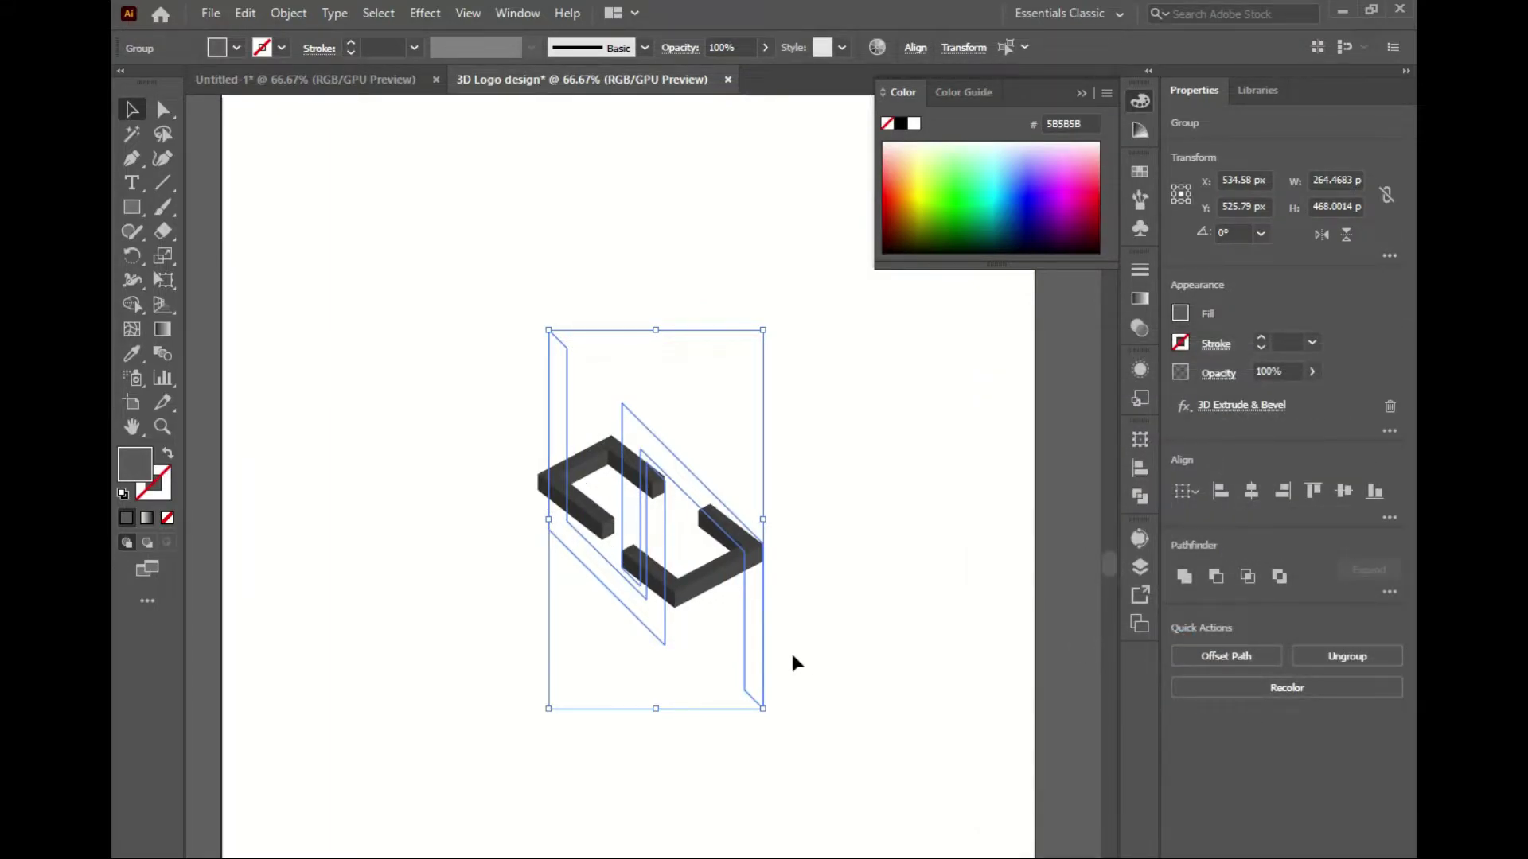
Move the lower bracket up-left so it interlocks with the upper bracket
left_click(682, 569)
scroll(708, 589, "up", 2)
left_click_drag(756, 573, 709, 536)
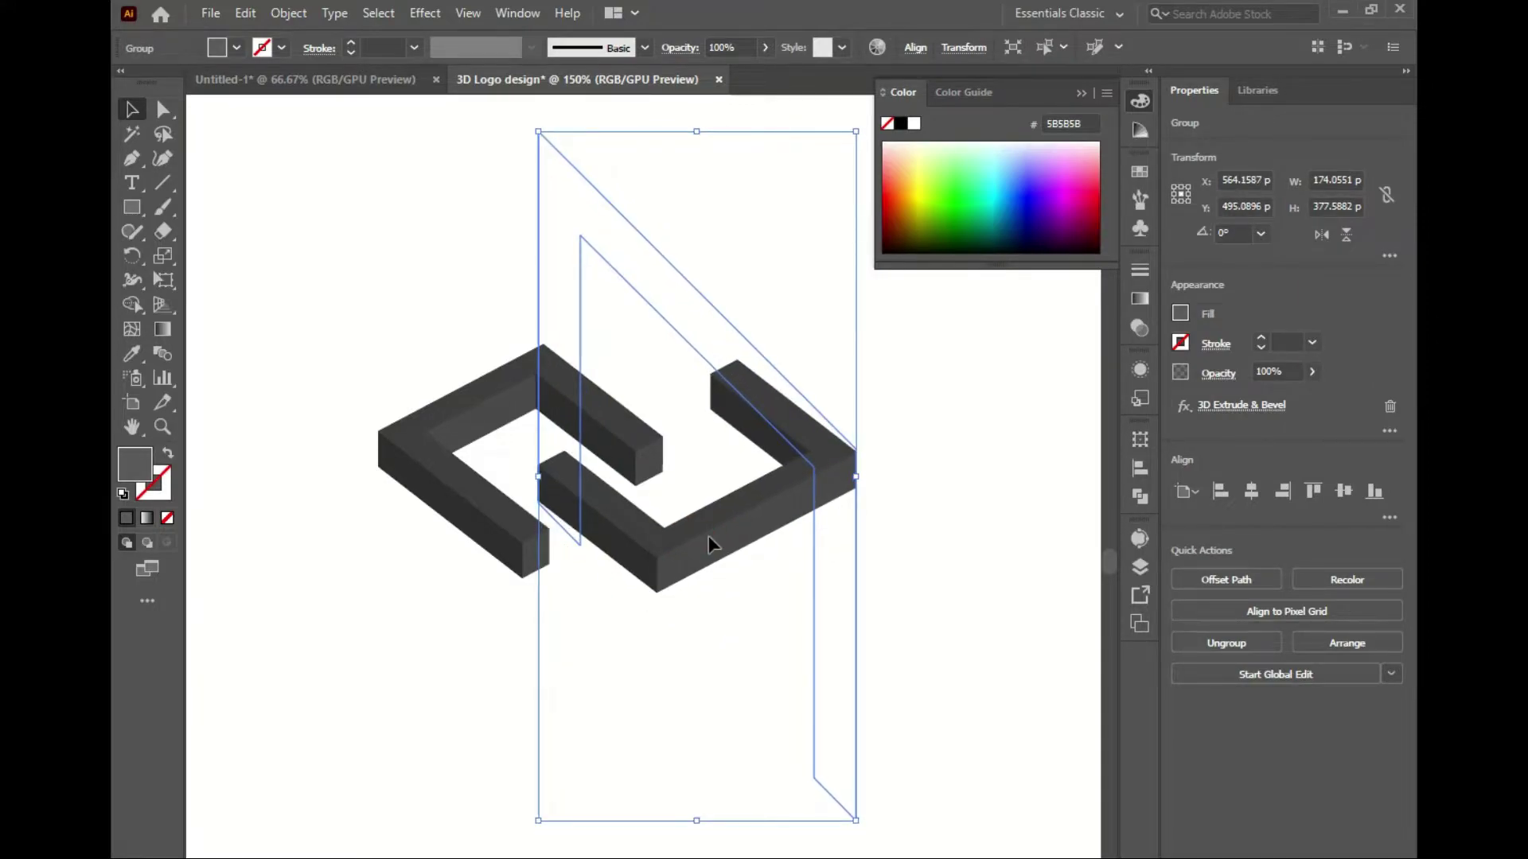
left_click(812, 571)
scroll(811, 572, "down", 1)
scroll(700, 637, "up", 1)
left_click(704, 656)
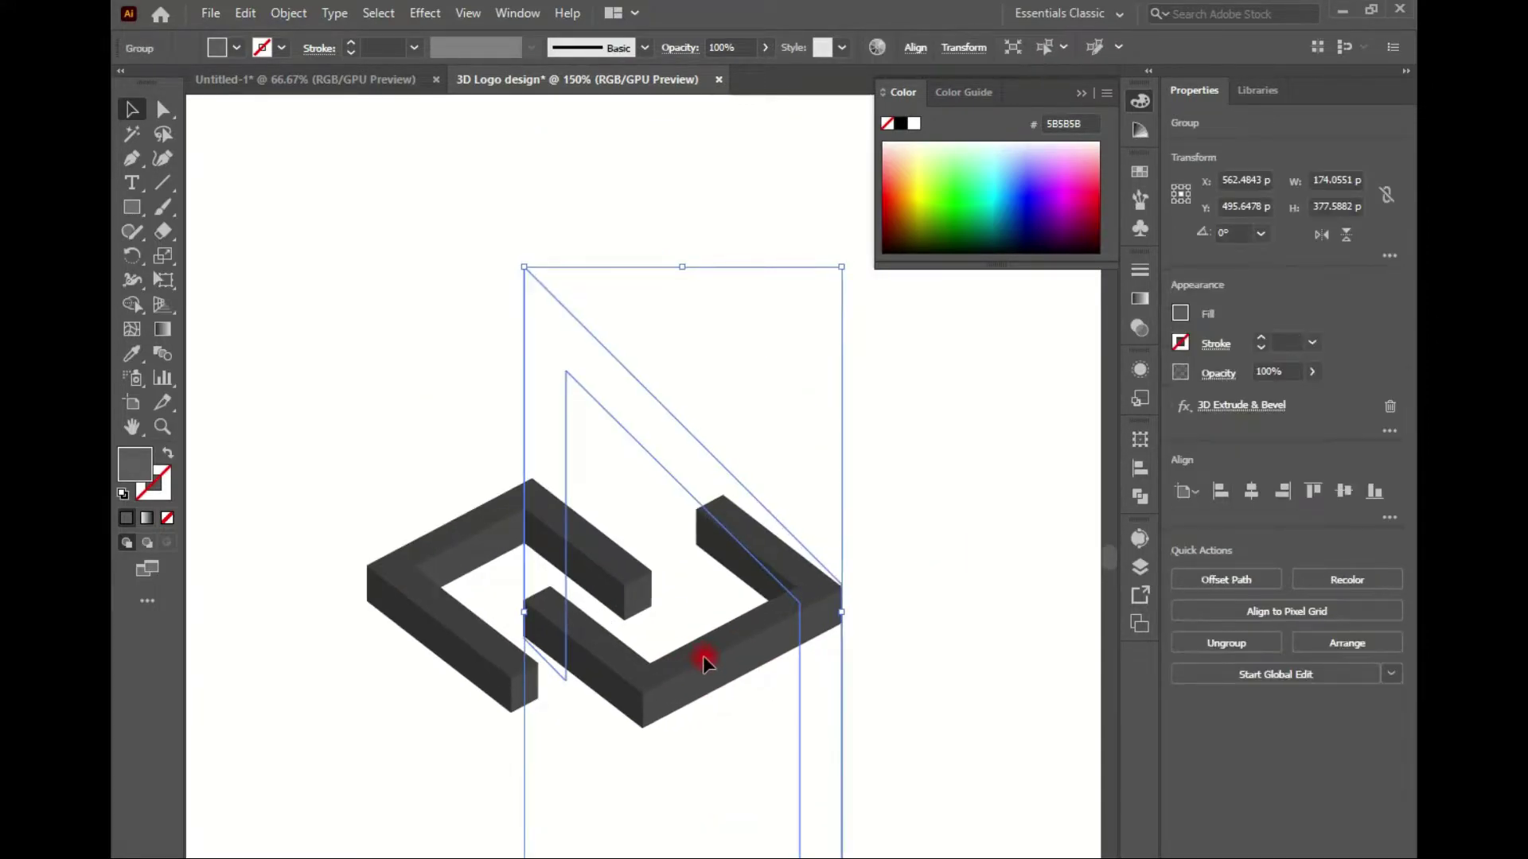
left_click_drag(703, 656, 699, 653)
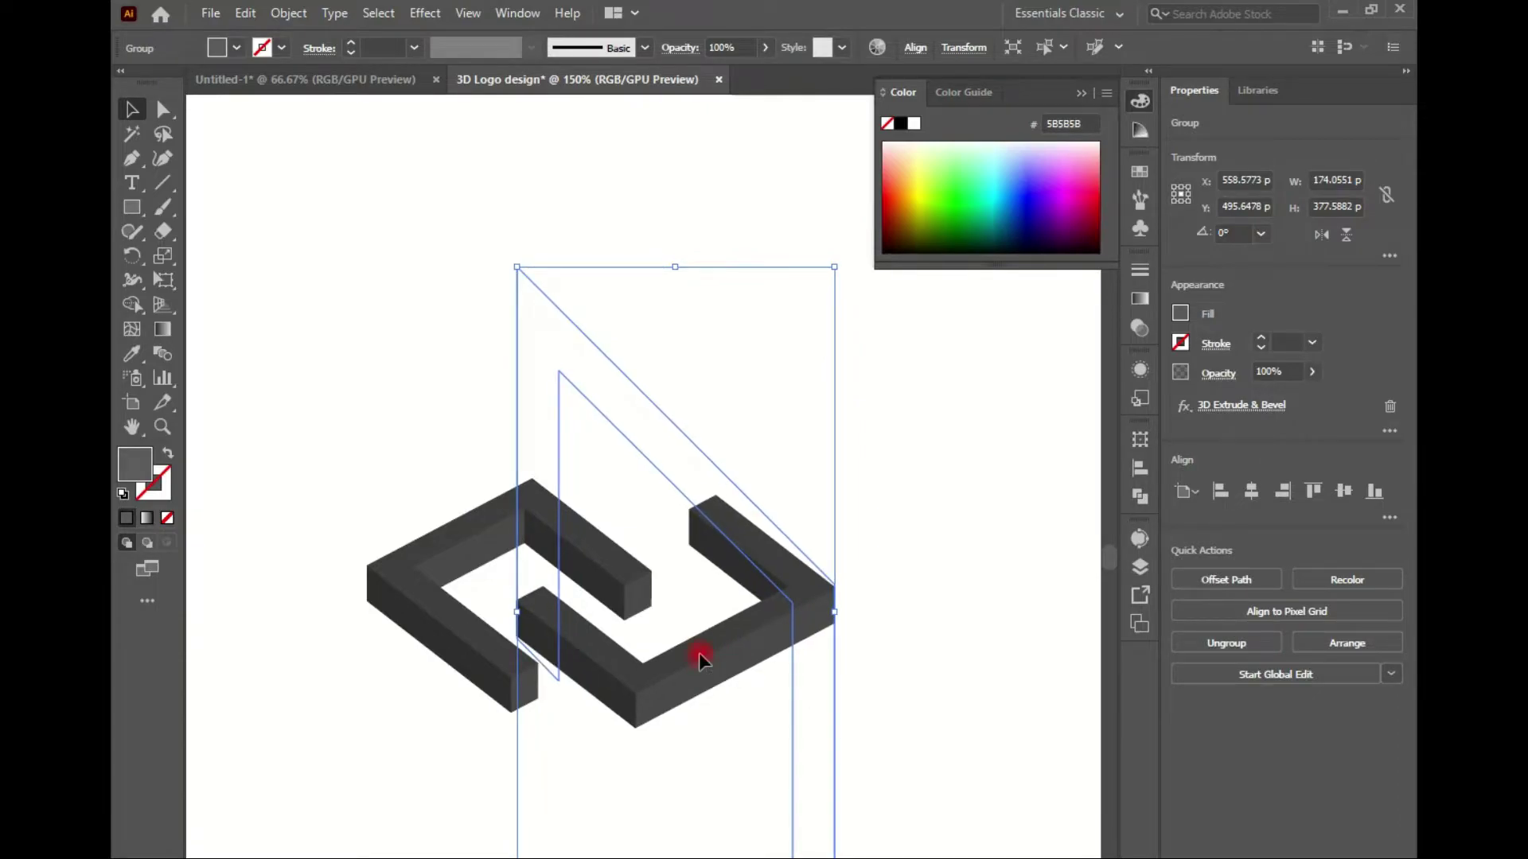
left_click(832, 634)
scroll(618, 570, "down", 3)
Select both brackets and scale the whole 3D logo up
key("ctrl+a")
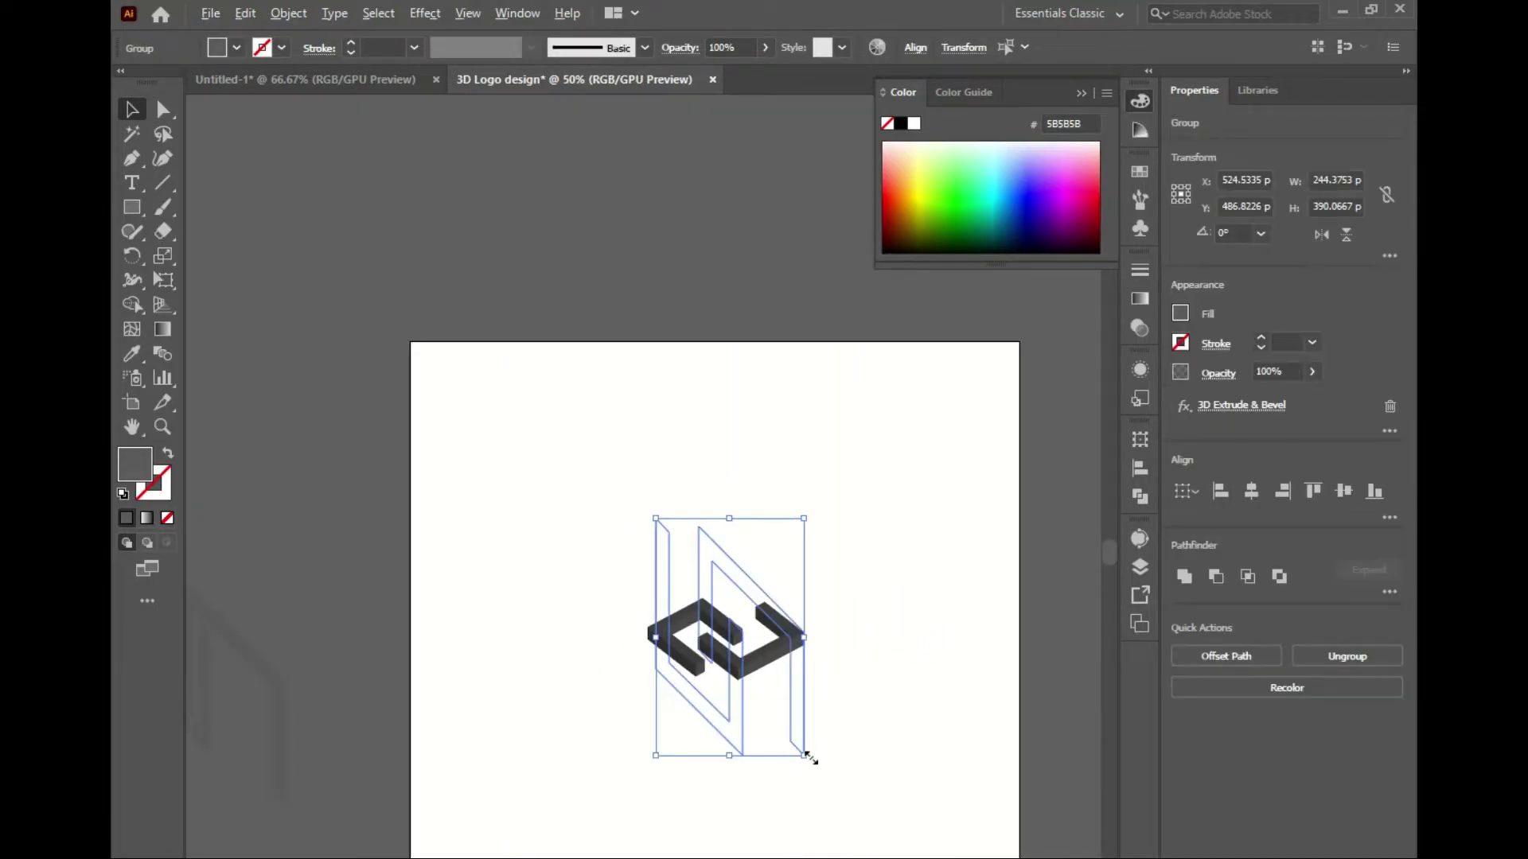
left_click_drag(810, 759, 818, 726)
key("ctrl+1")
key("ctrl+shift+a")
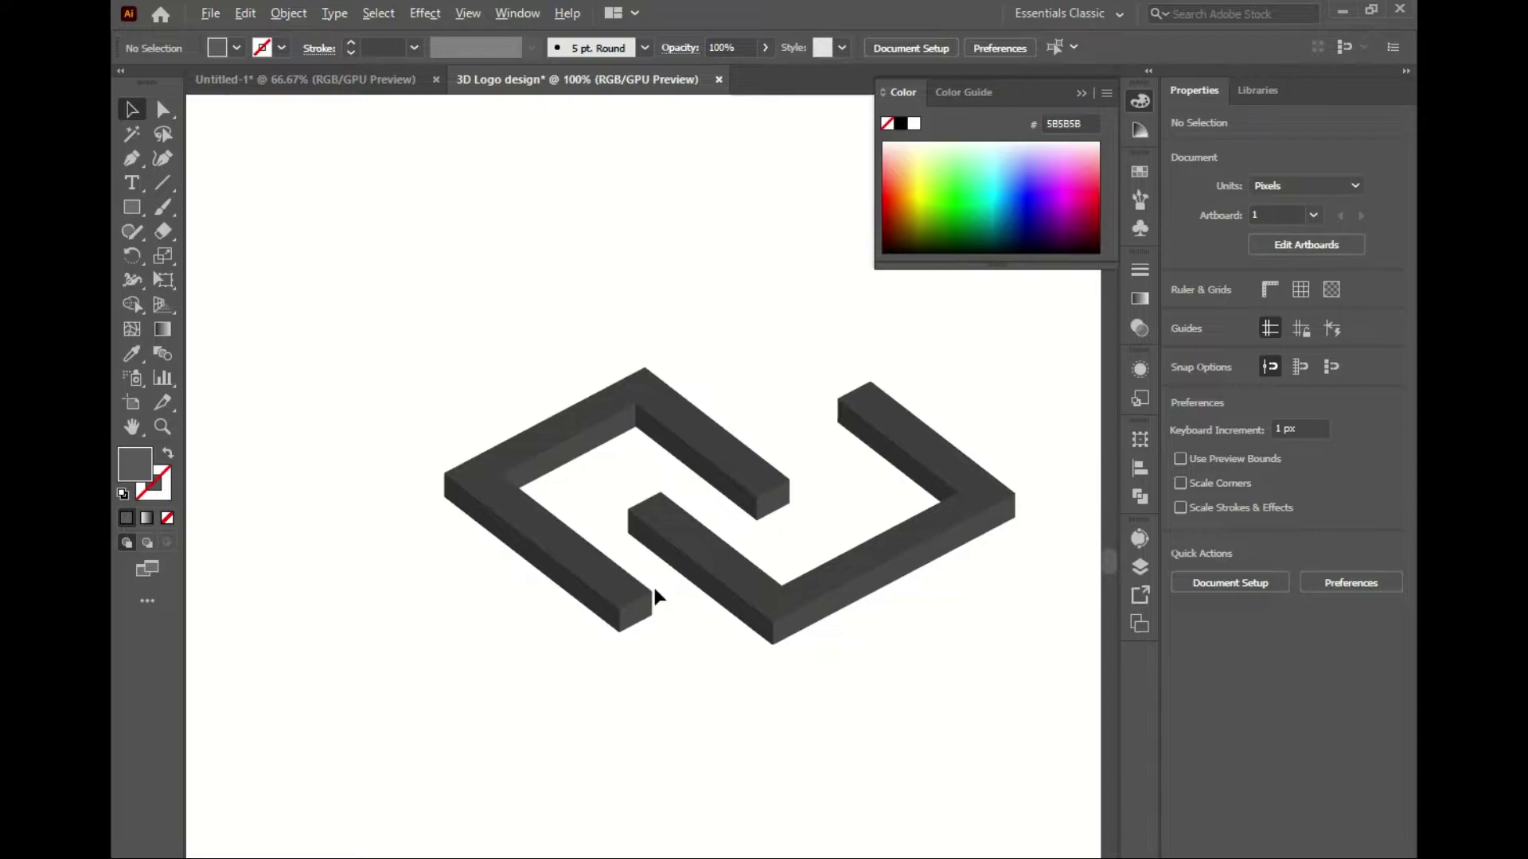
key("ctrl+minus")
key("ctrl+minus")
Reapply the logo's 3D Extrude settings and reselect the logo group
left_click(682, 512)
left_click(1244, 400)
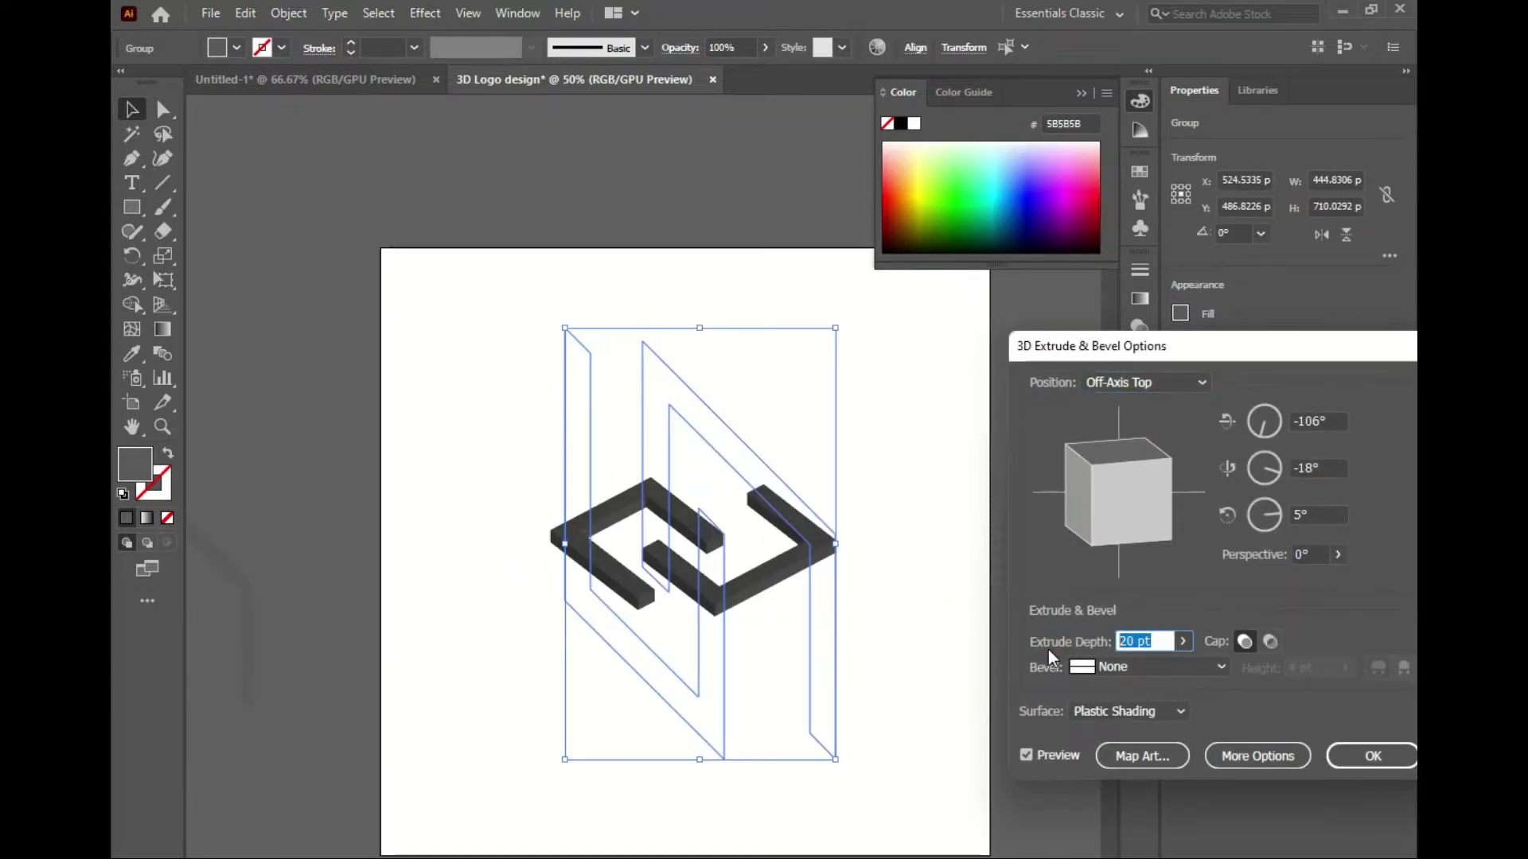
key("Return")
left_click(788, 631)
left_click_drag(788, 631, 895, 661)
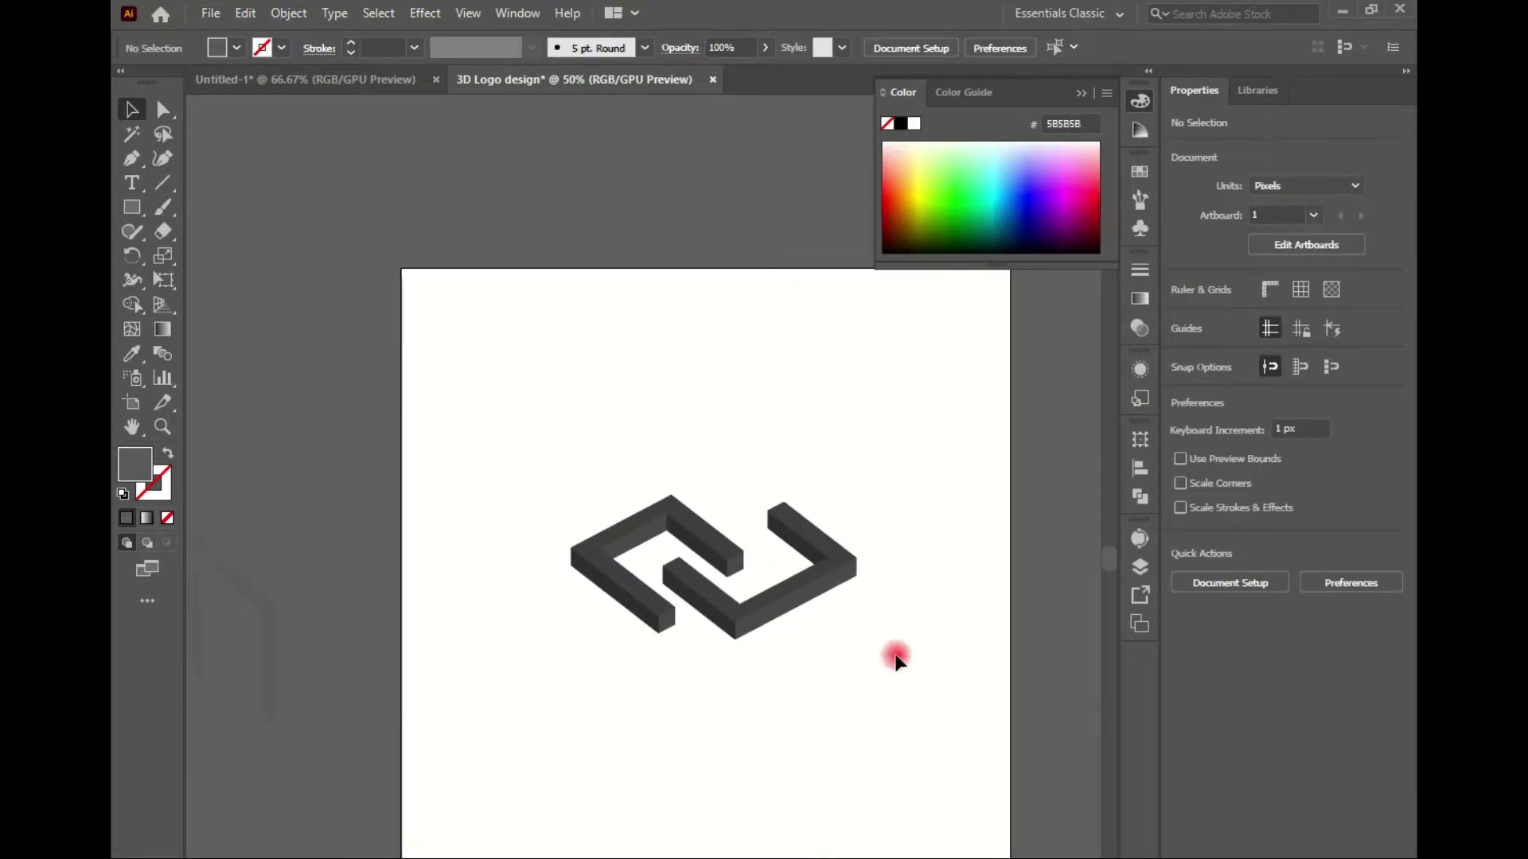
left_click(605, 541)
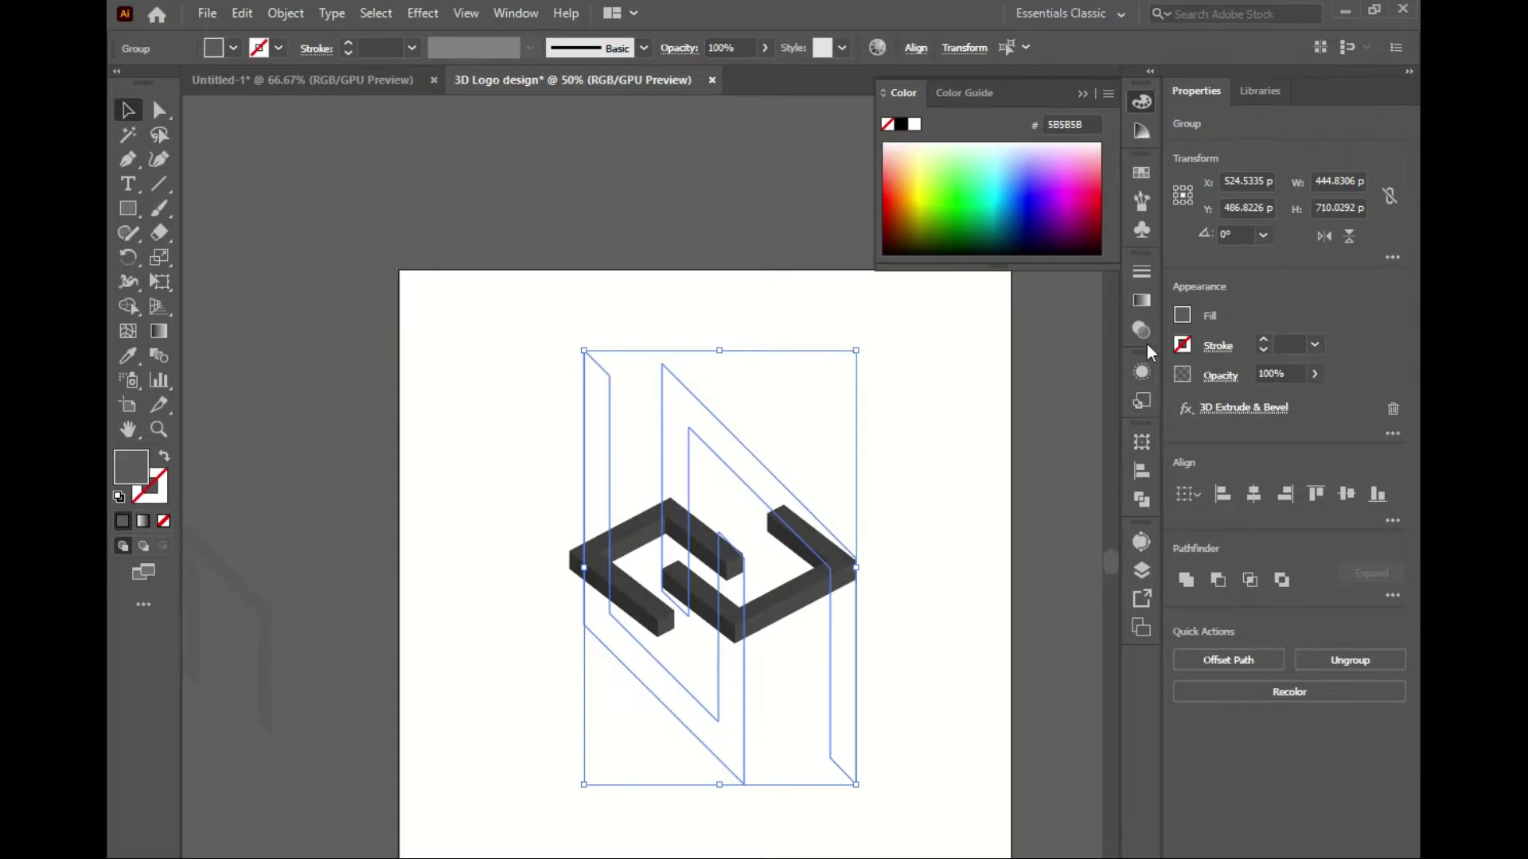
Fill the logo with a reversed linear gradient, black on the left to white on the right
left_click(1142, 301)
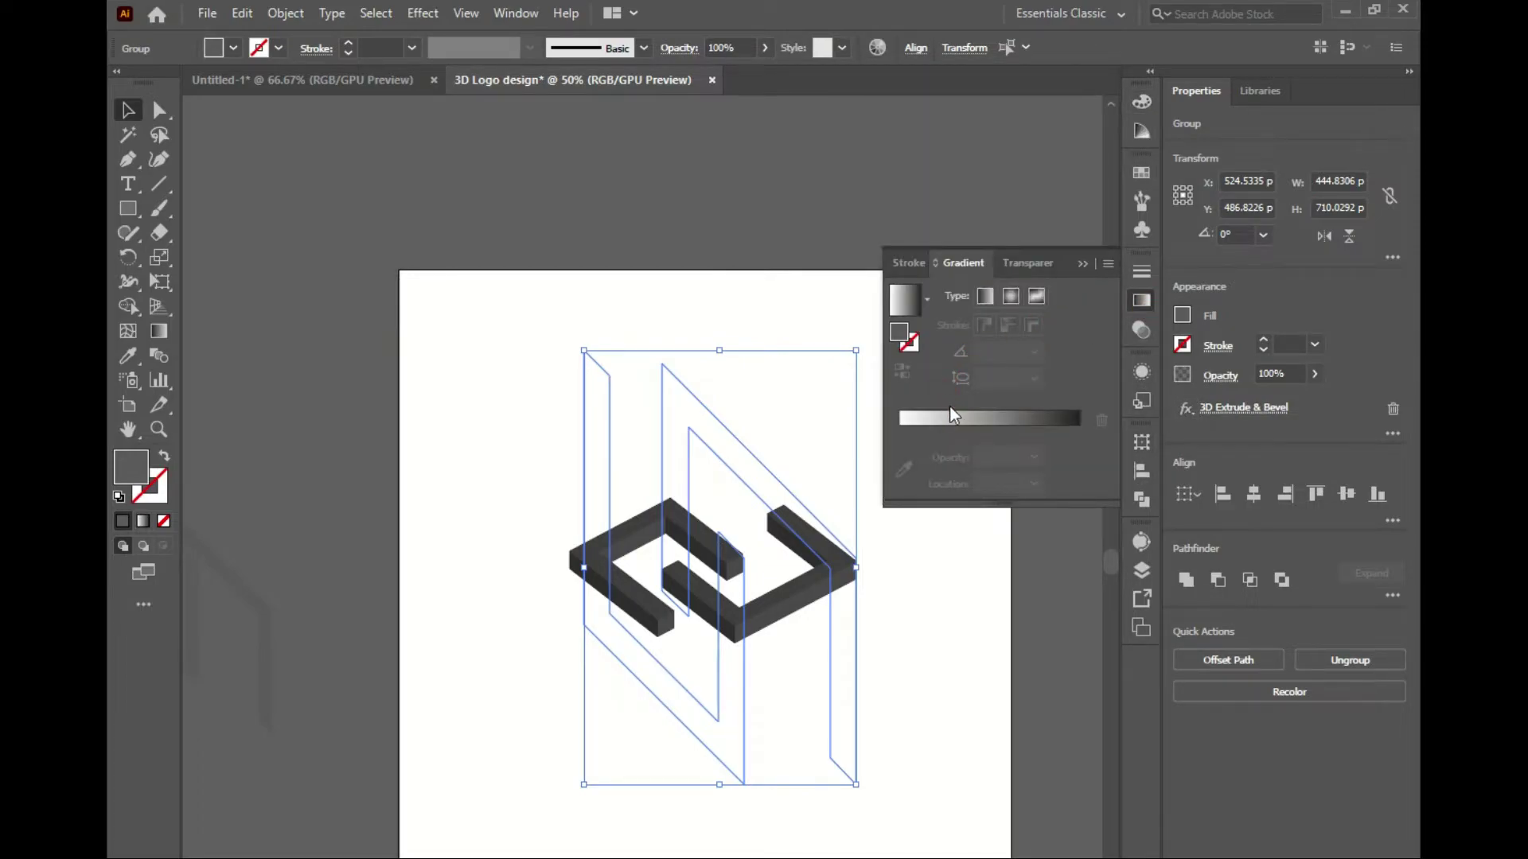
left_click(898, 428)
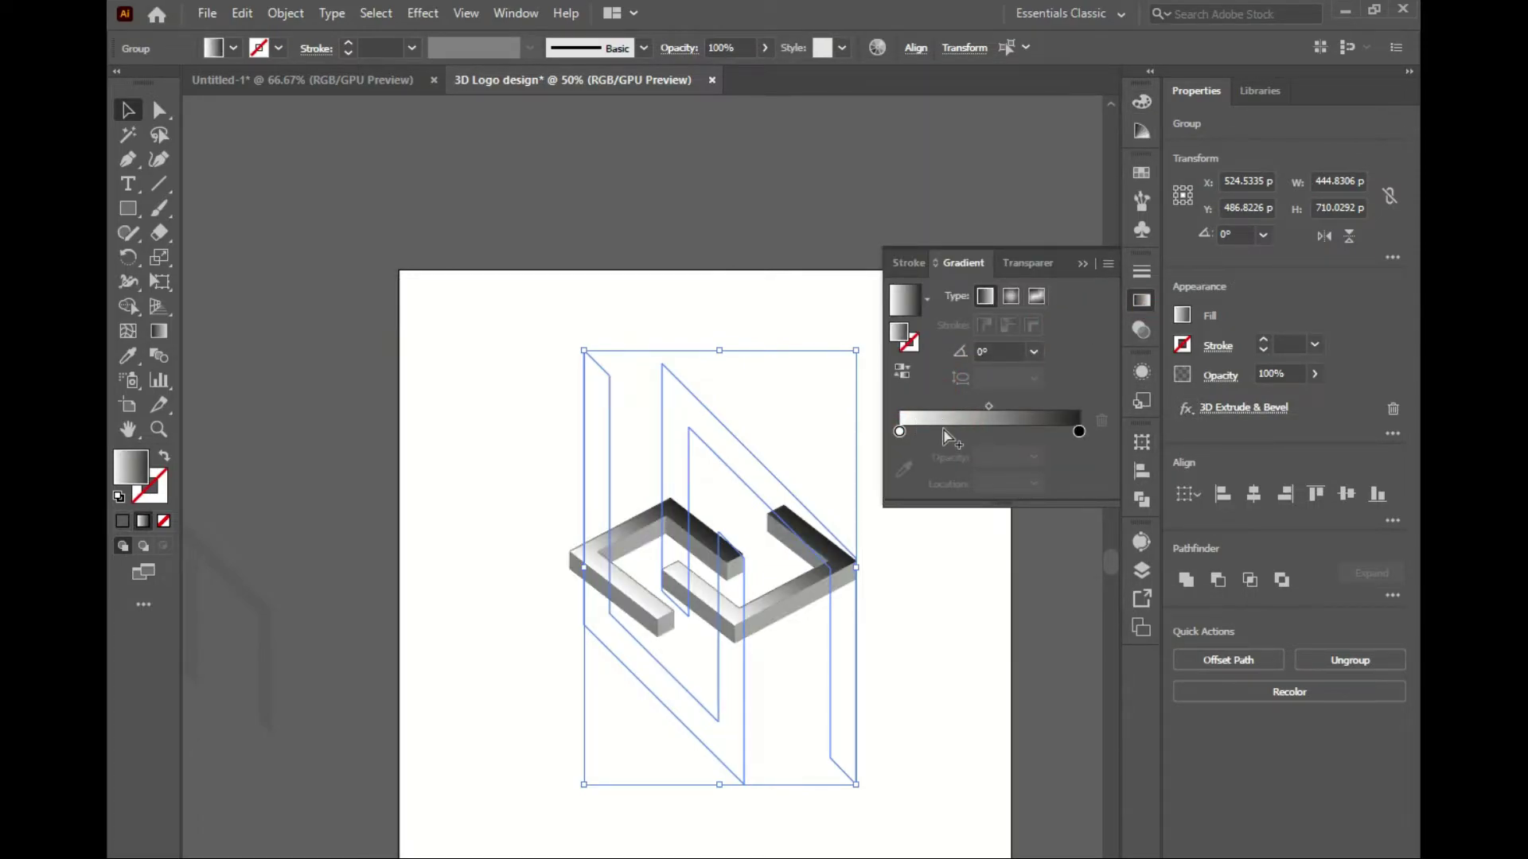
left_click(904, 369)
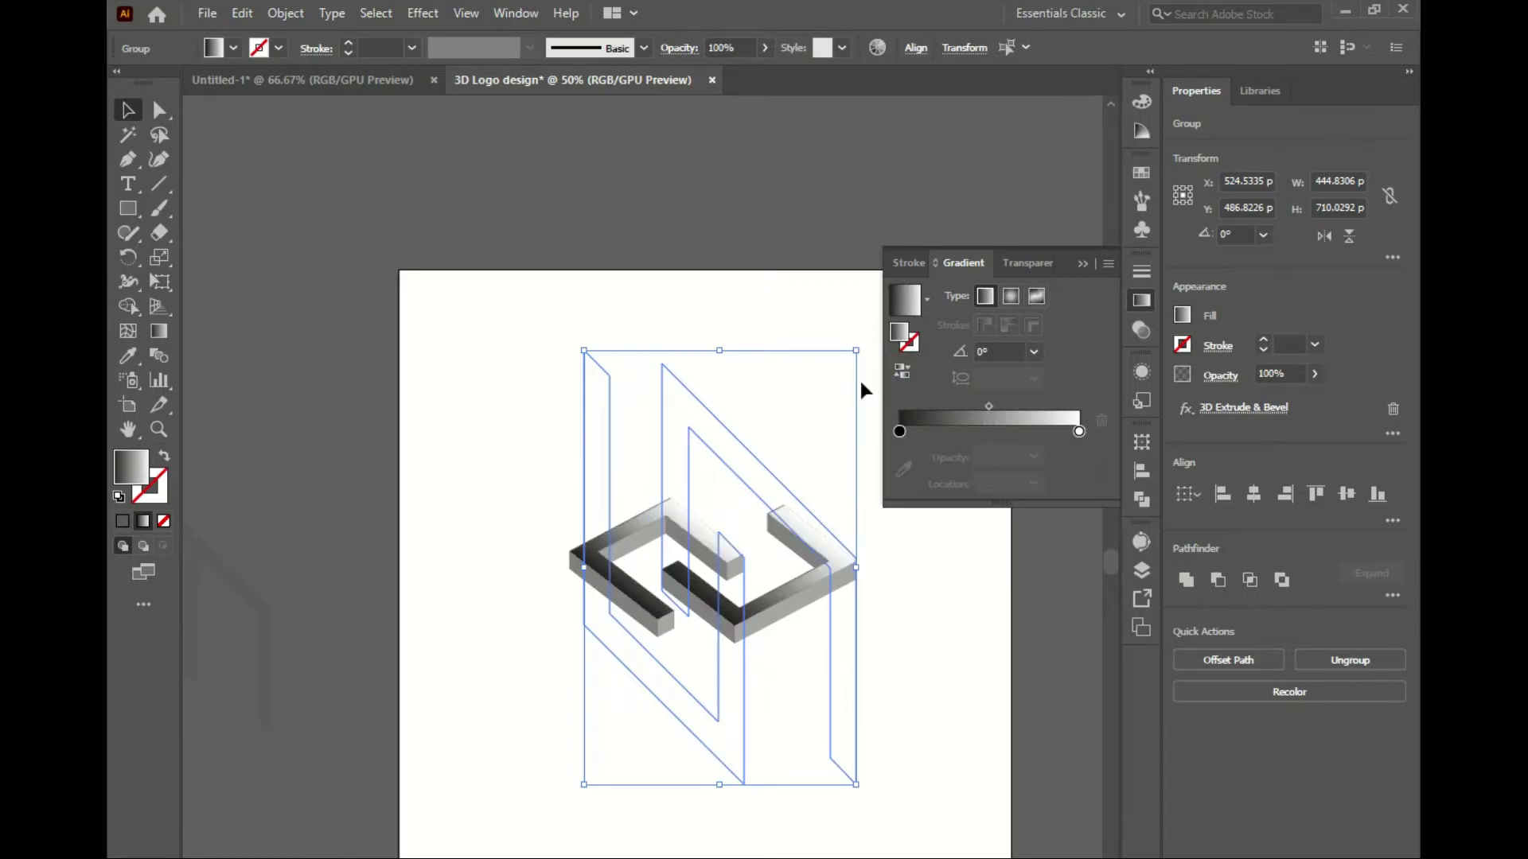
left_click(1082, 265)
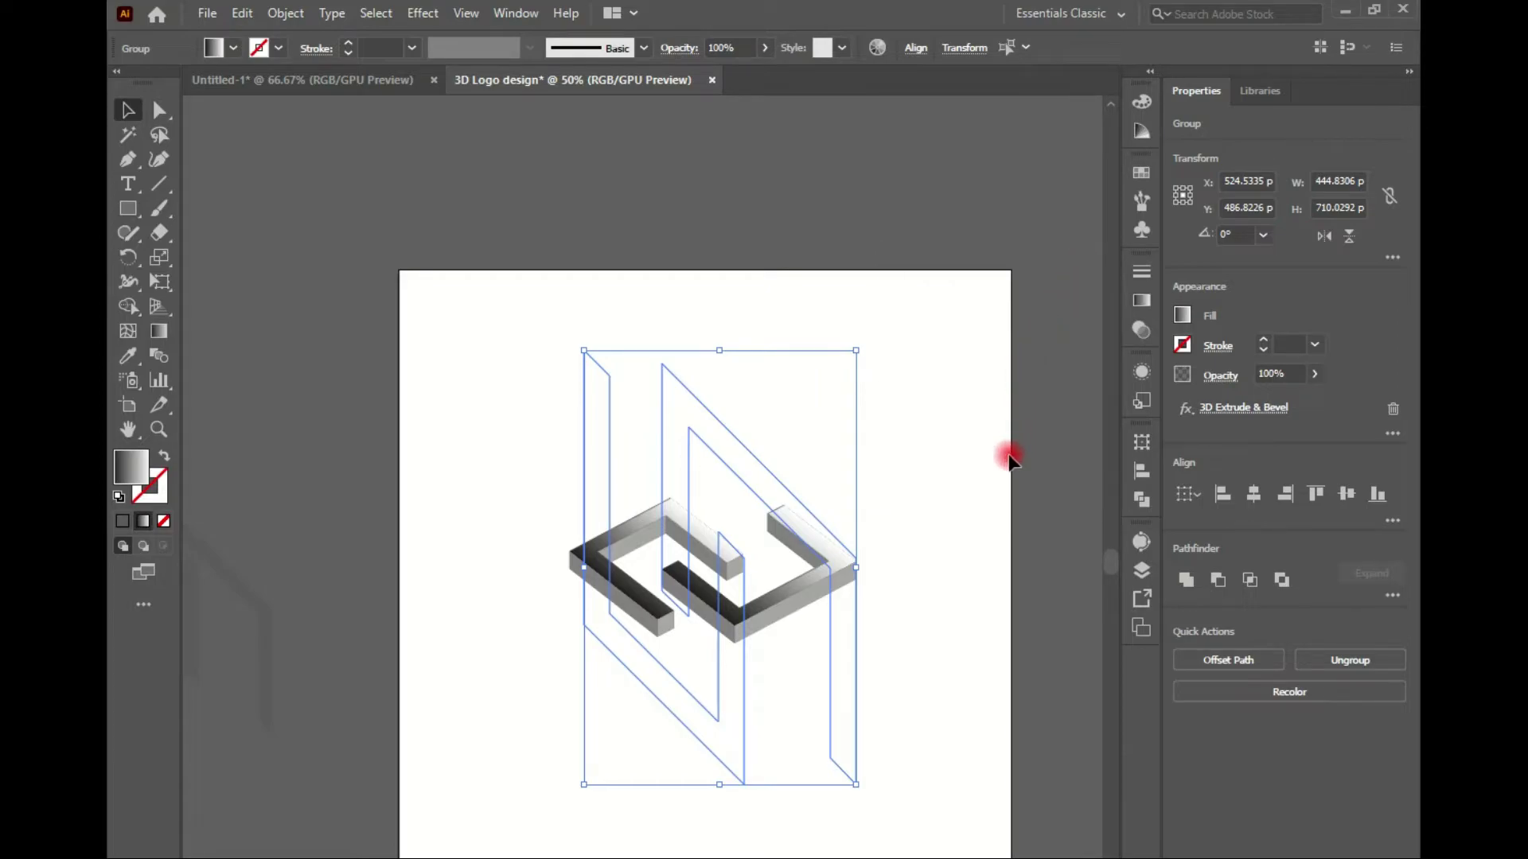
left_click(955, 434)
left_click(734, 589)
Reapply the logo's 3D Extrude & Bevel with a surface shading option
left_click(1243, 408)
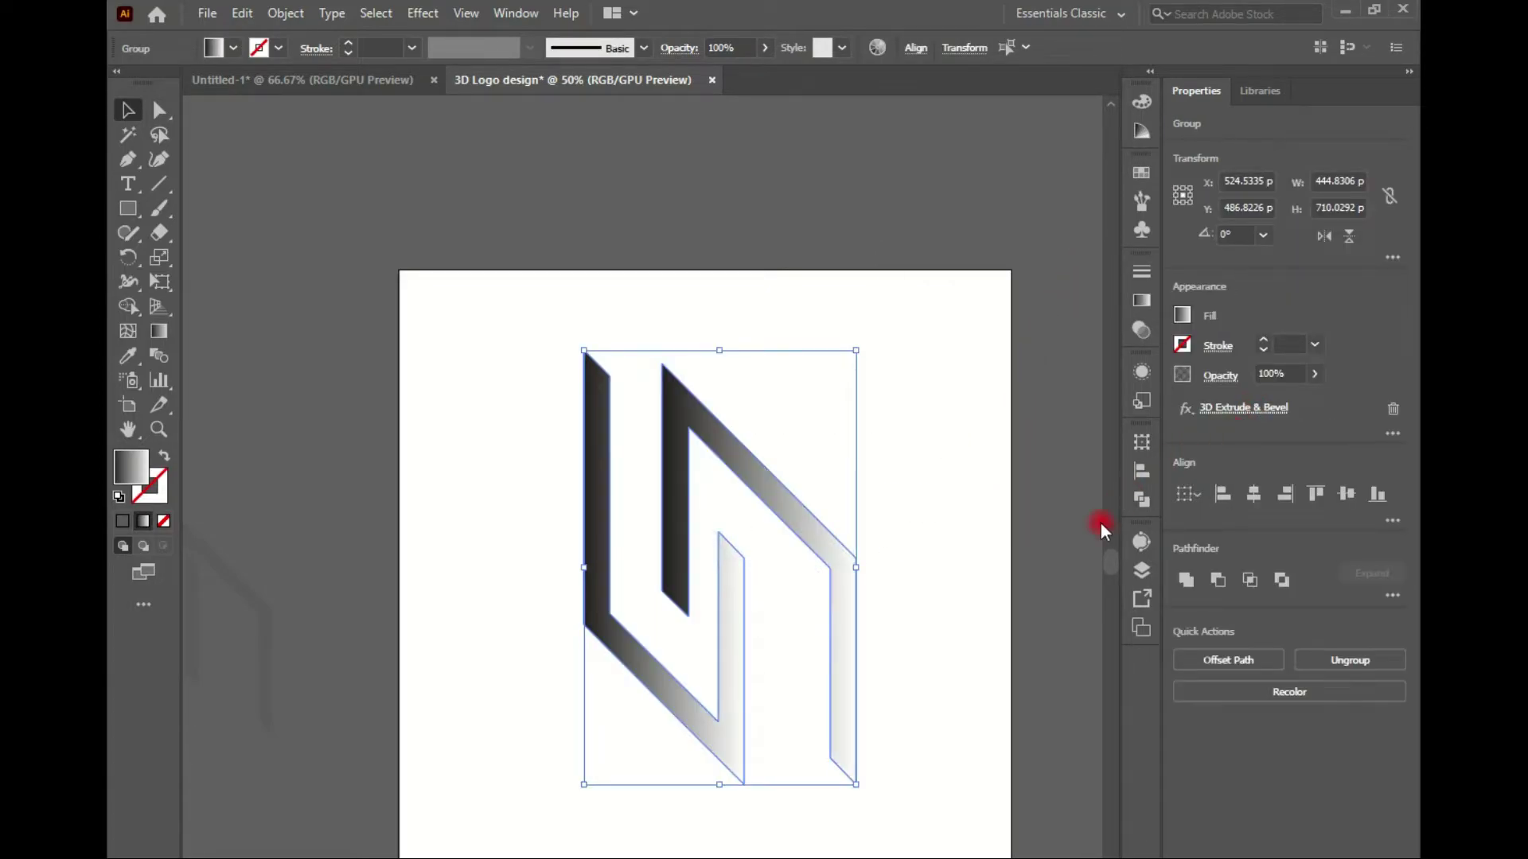
left_click(1128, 715)
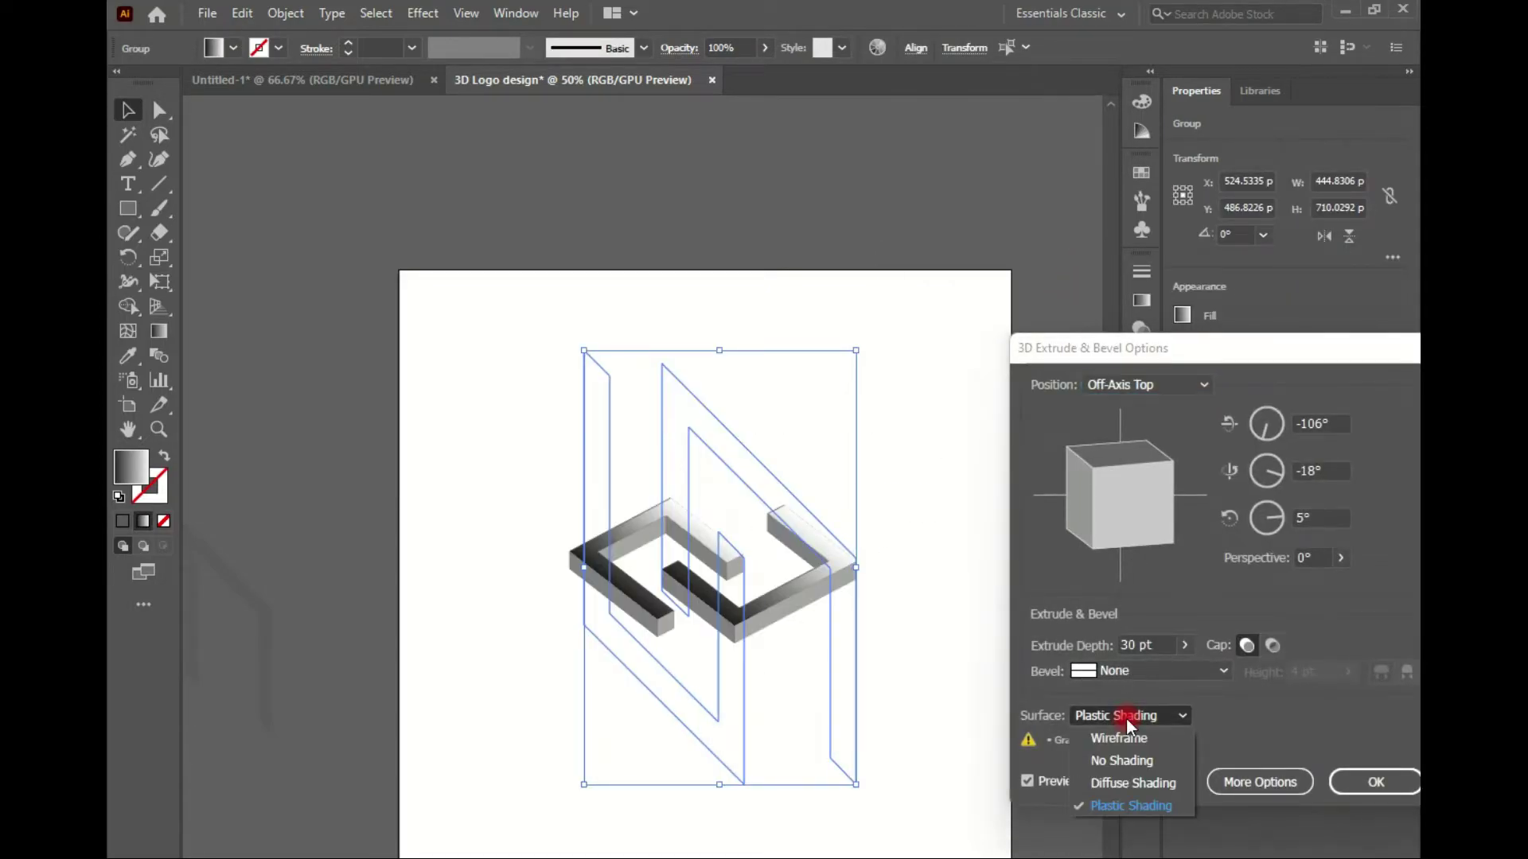
left_click(1109, 766)
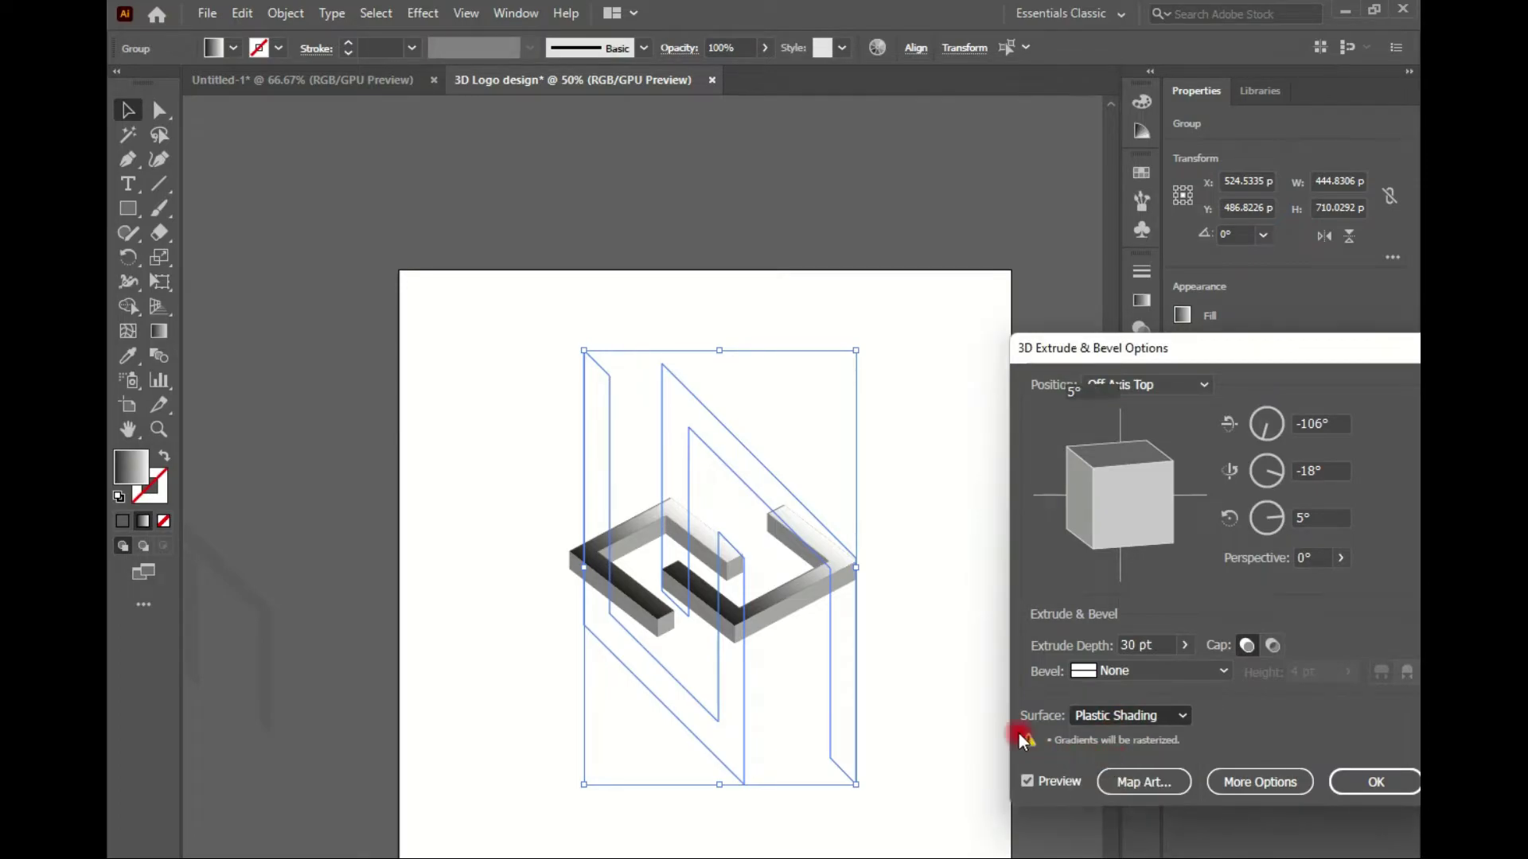
left_click(1345, 785)
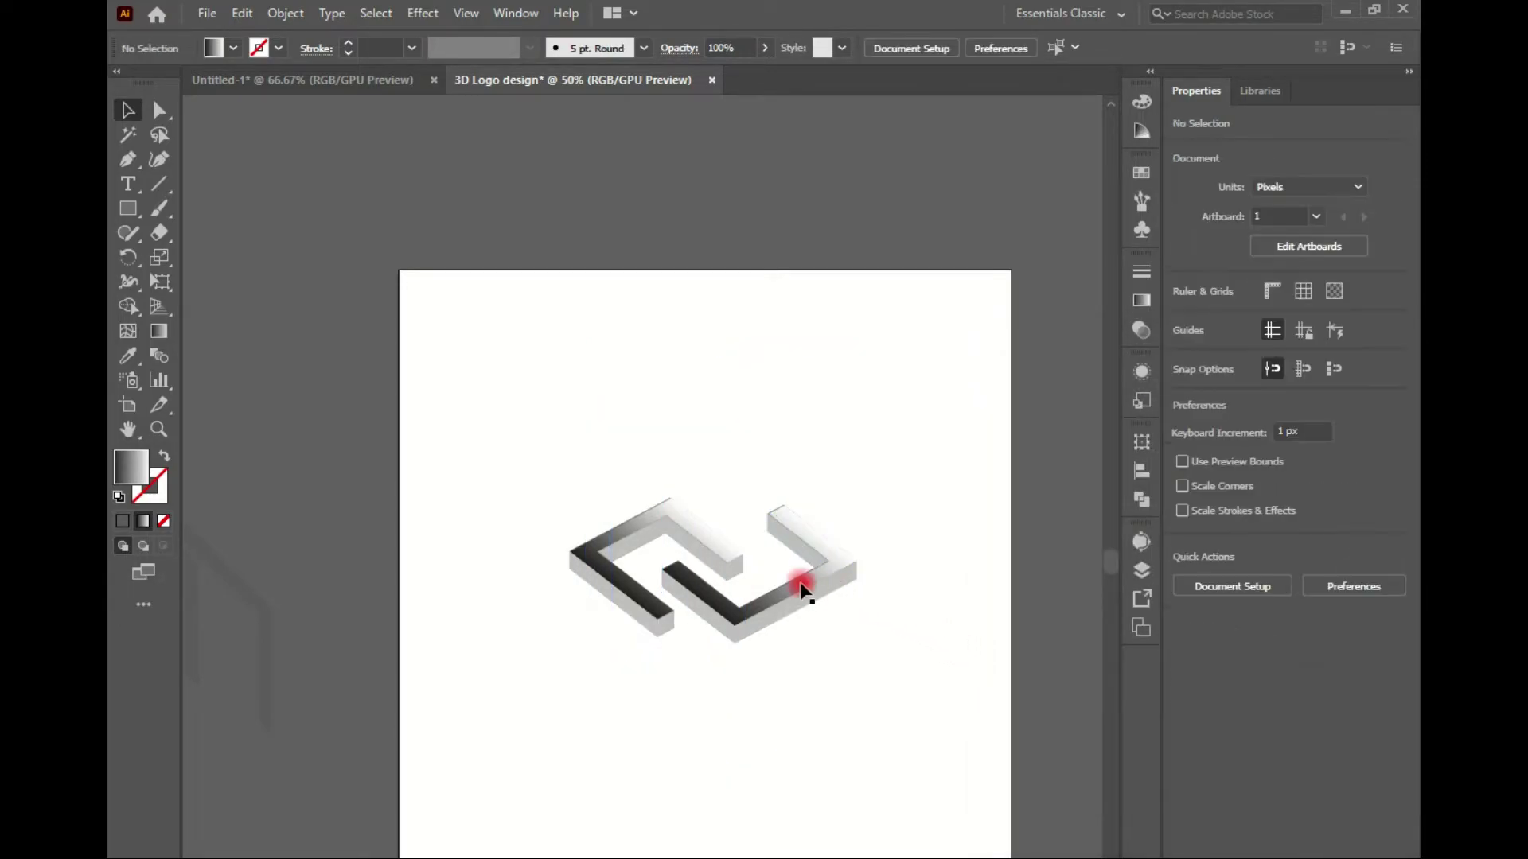
Deselect the logo and open the Rectangle dialog for a new rectangle
left_click(915, 621)
key("m")
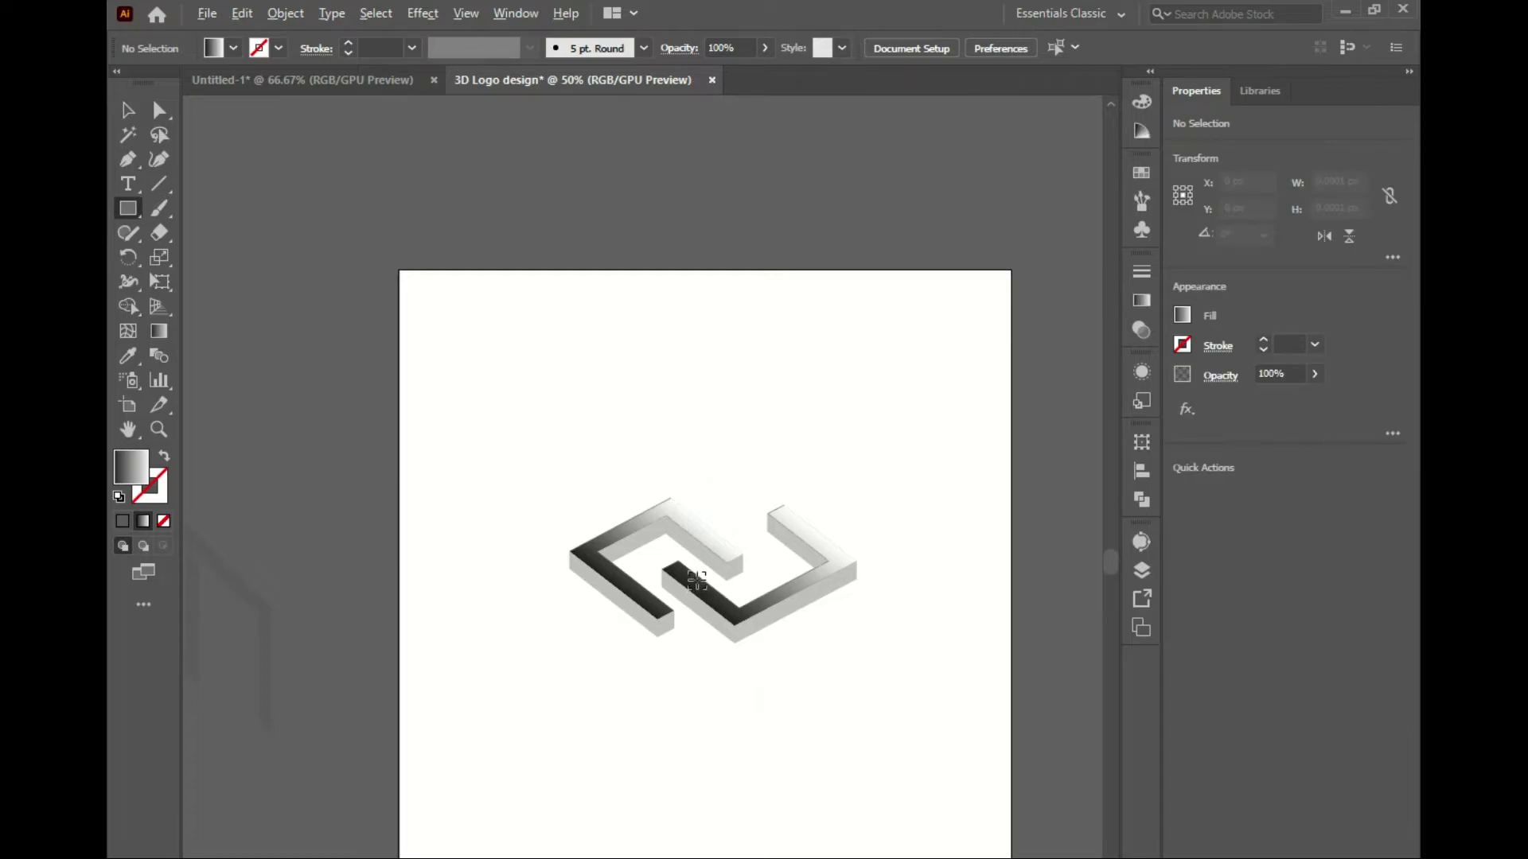
left_click(750, 454)
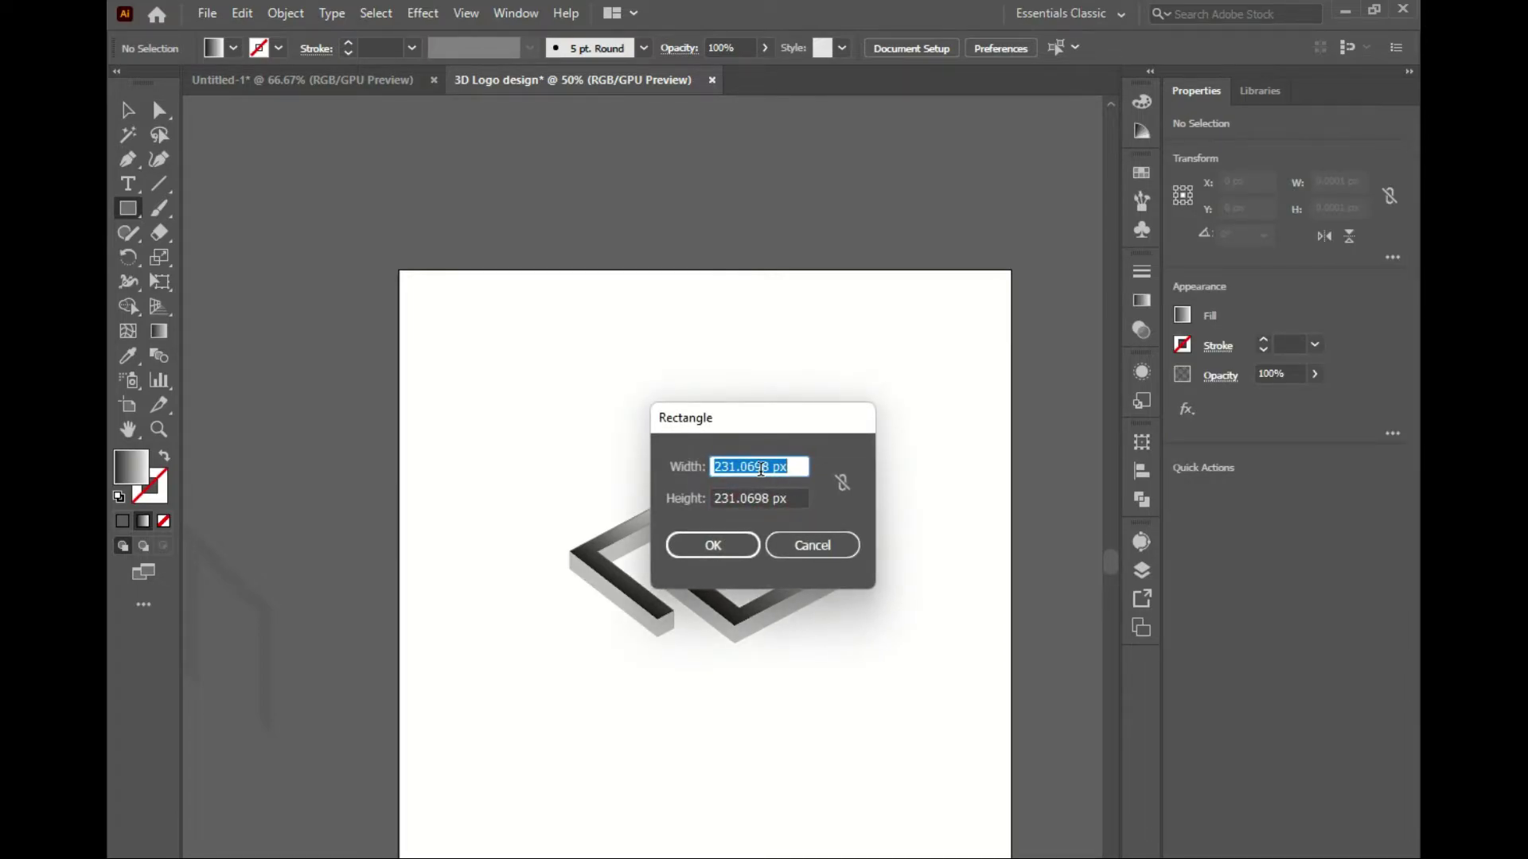
Create a 1000 × 1000 px rectangle
type("1000")
key("Tab")
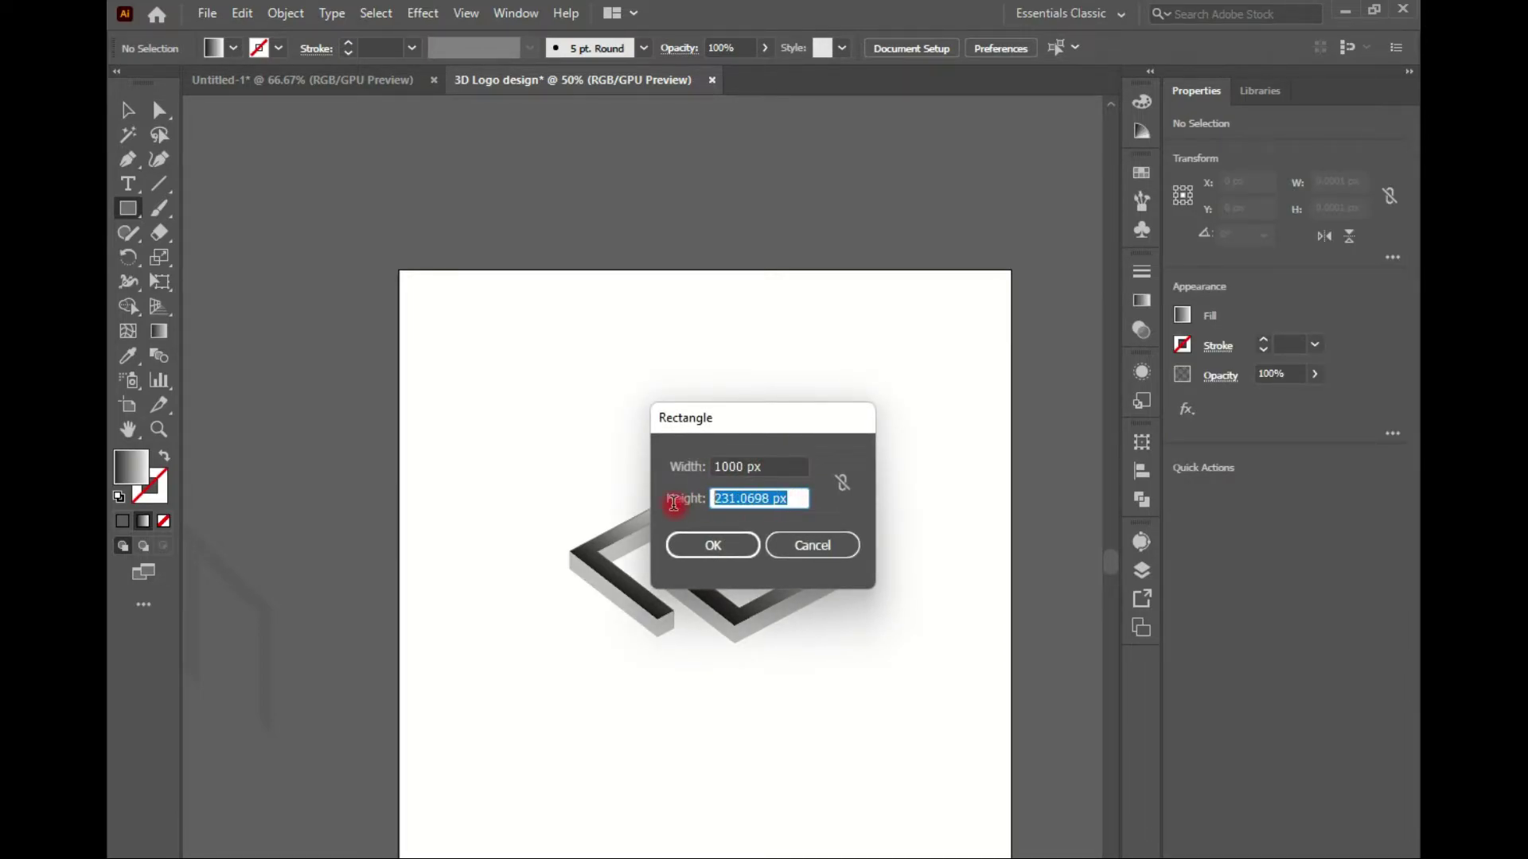
type("1000")
left_click(696, 545)
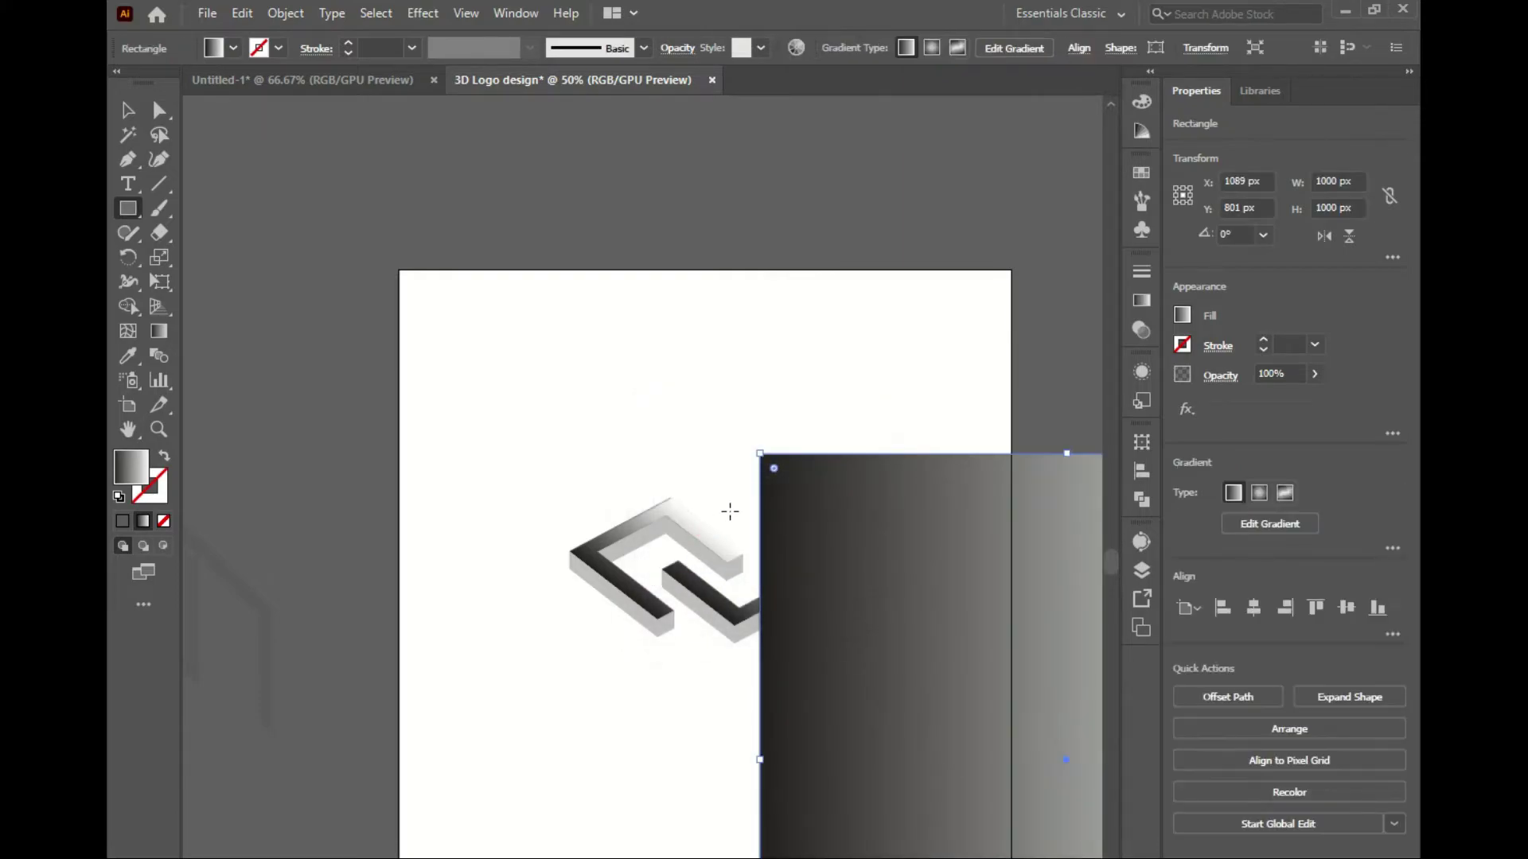
Centre the rectangle on the artboard and send it to the back, behind the logo
key("v")
left_click(1253, 607)
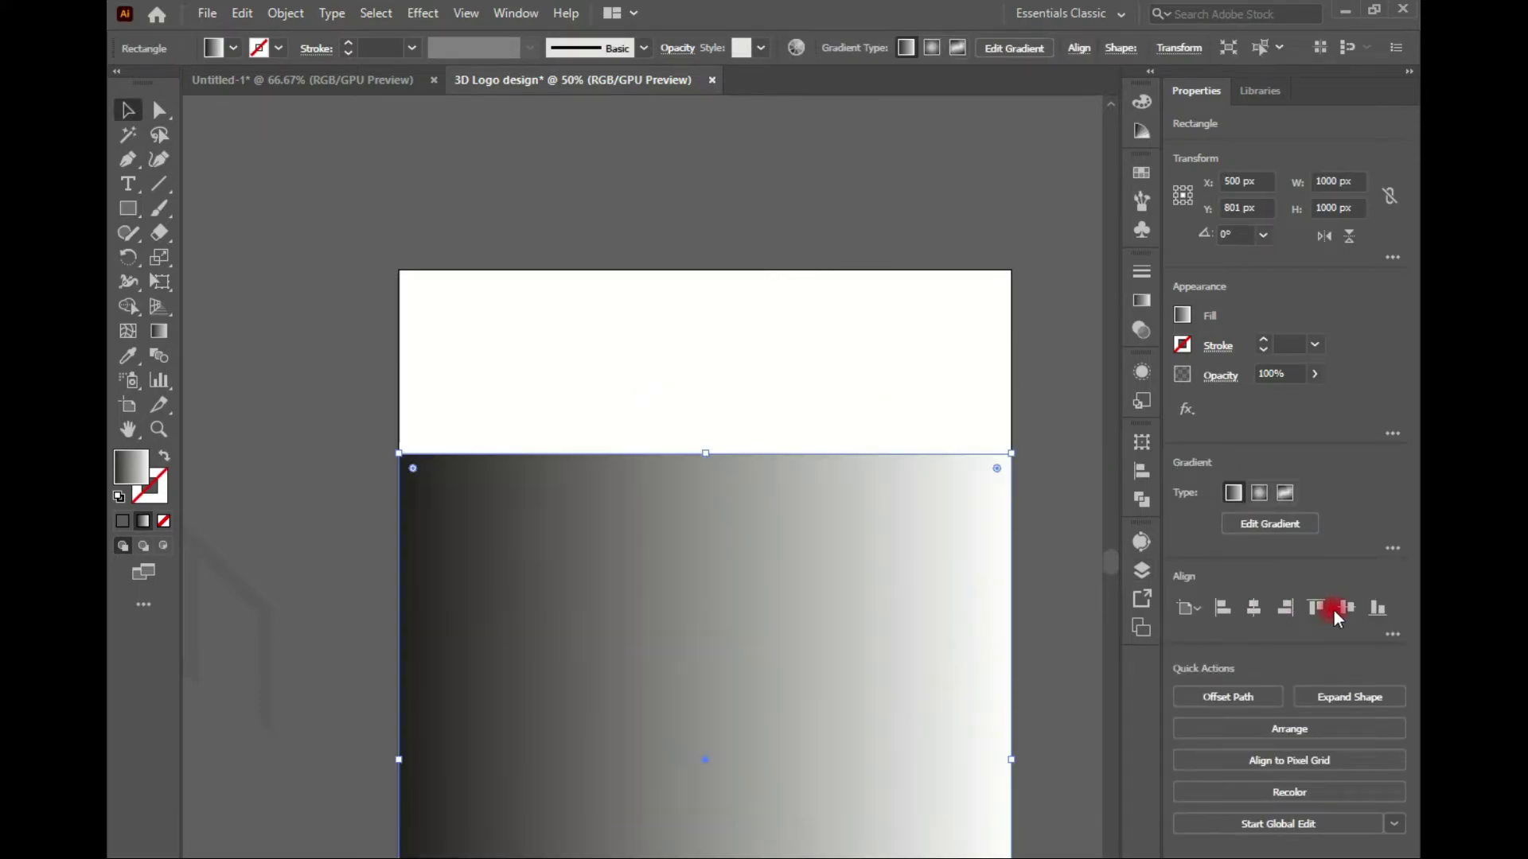
left_click(1346, 607)
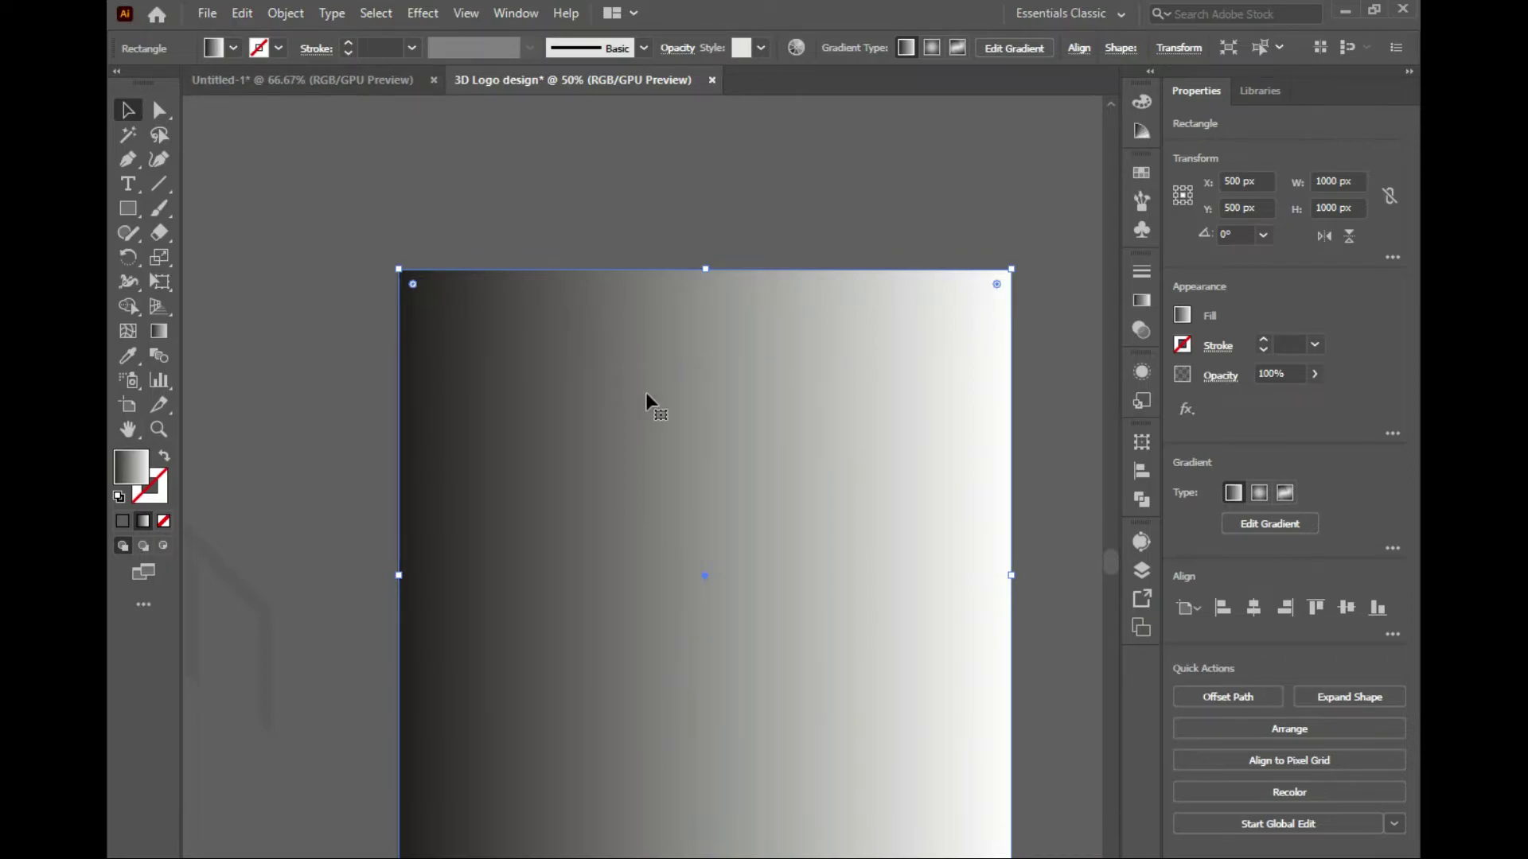
right_click(669, 427)
mouse_move(731, 810)
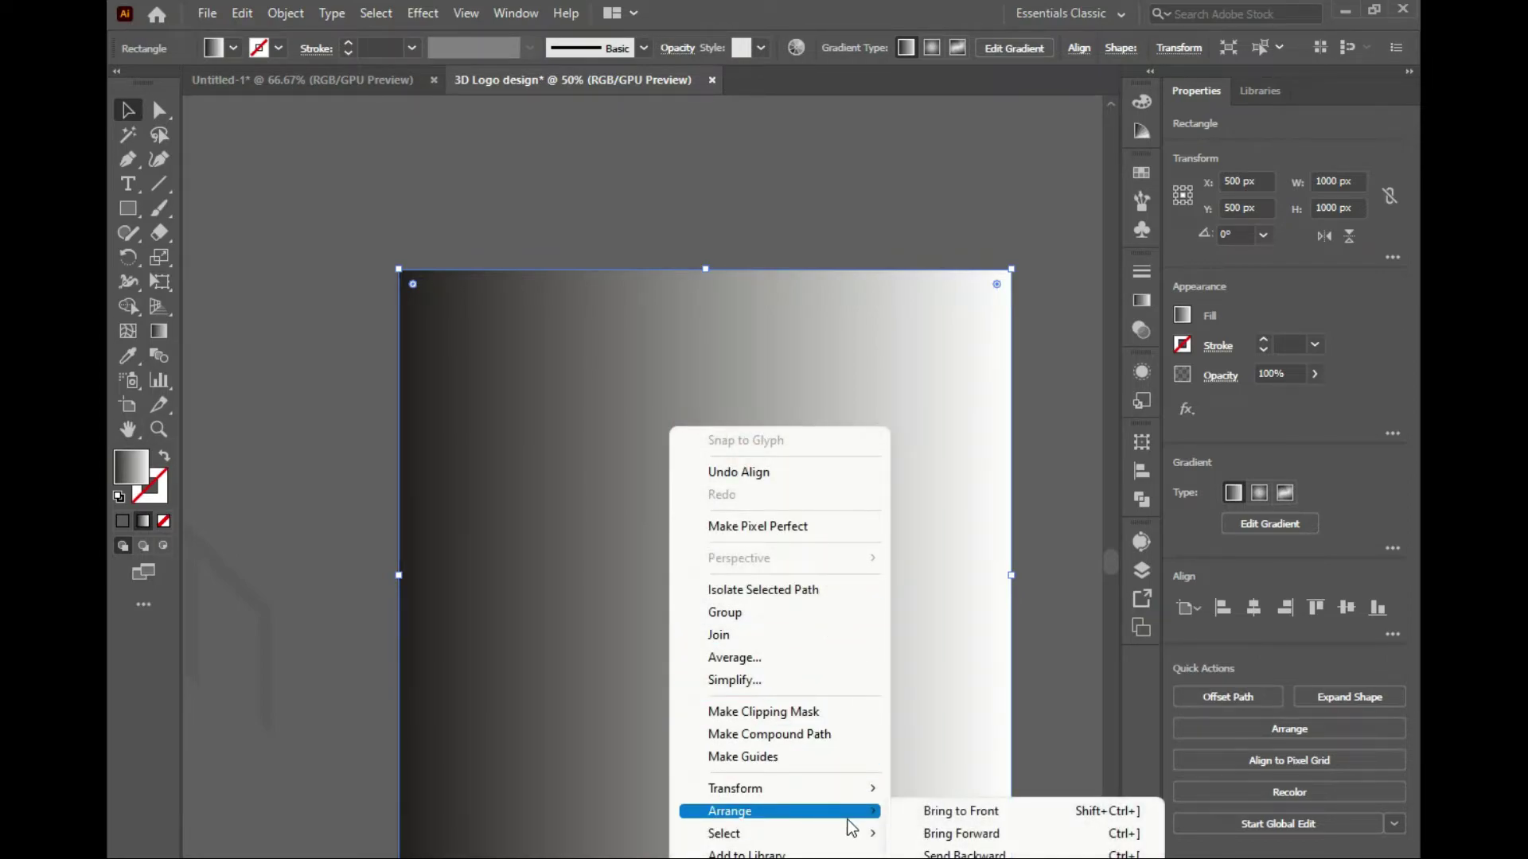
left_click(963, 856)
left_click(1057, 540)
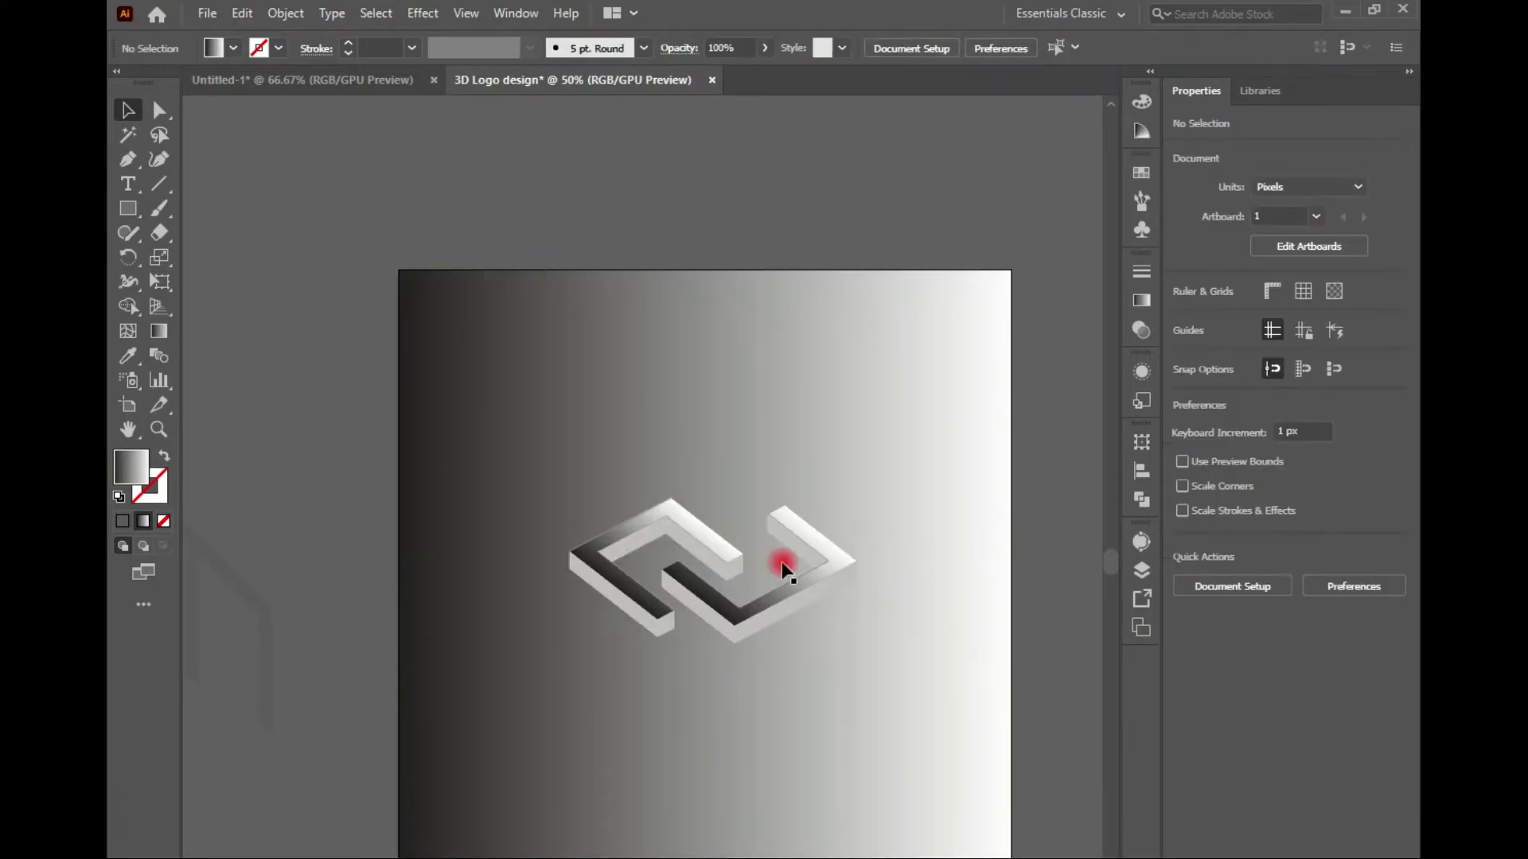
scroll(733, 631, "up", 1)
left_click(958, 633)
scroll(948, 624, "down", 1)
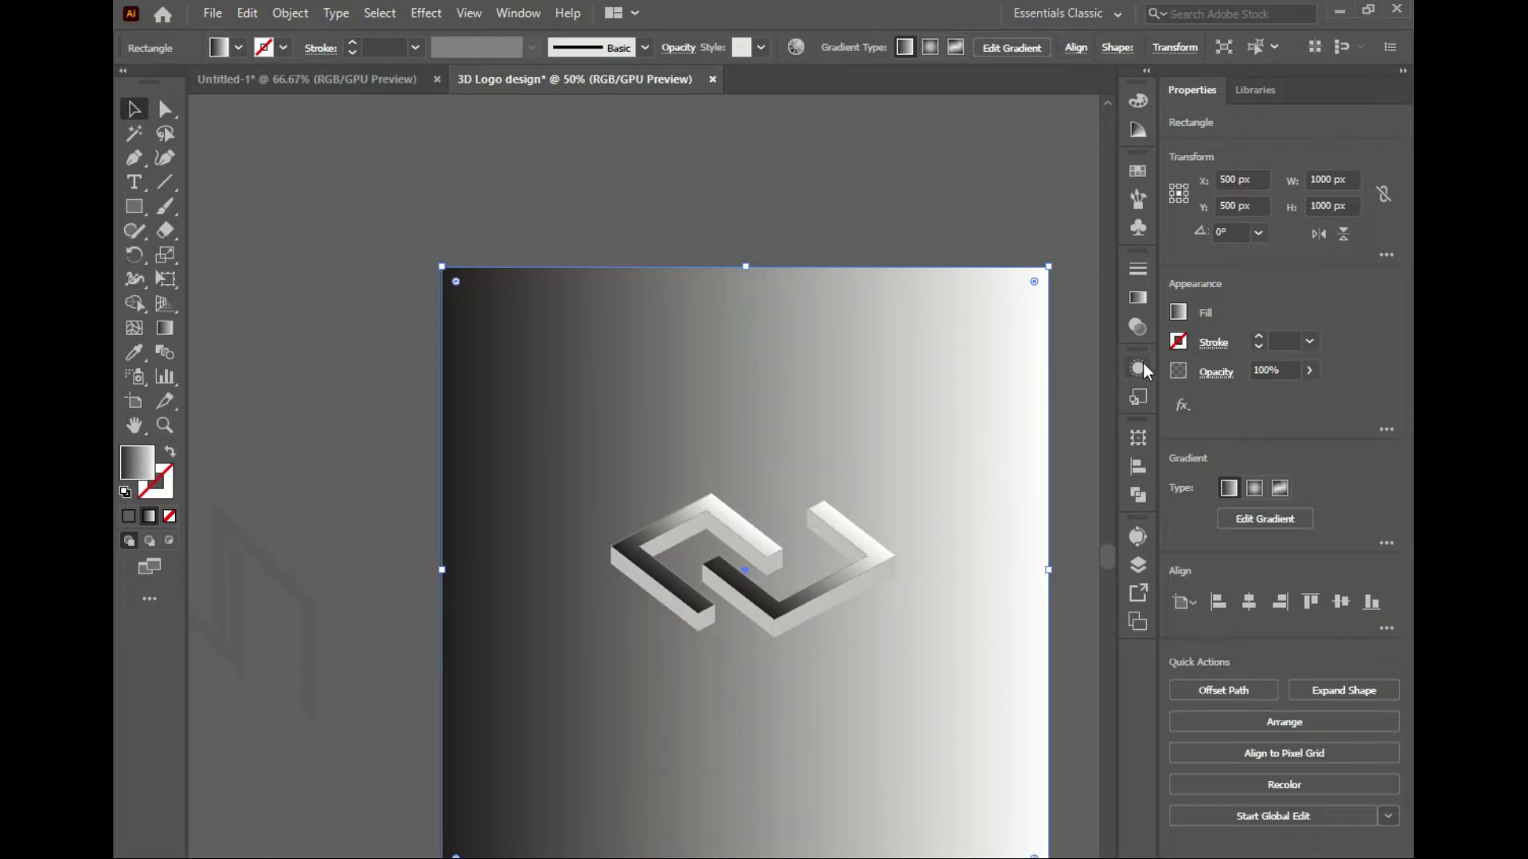
Make the background gradient radial with a white centre, and set the dark stop's opacity to 0%
left_click(1139, 301)
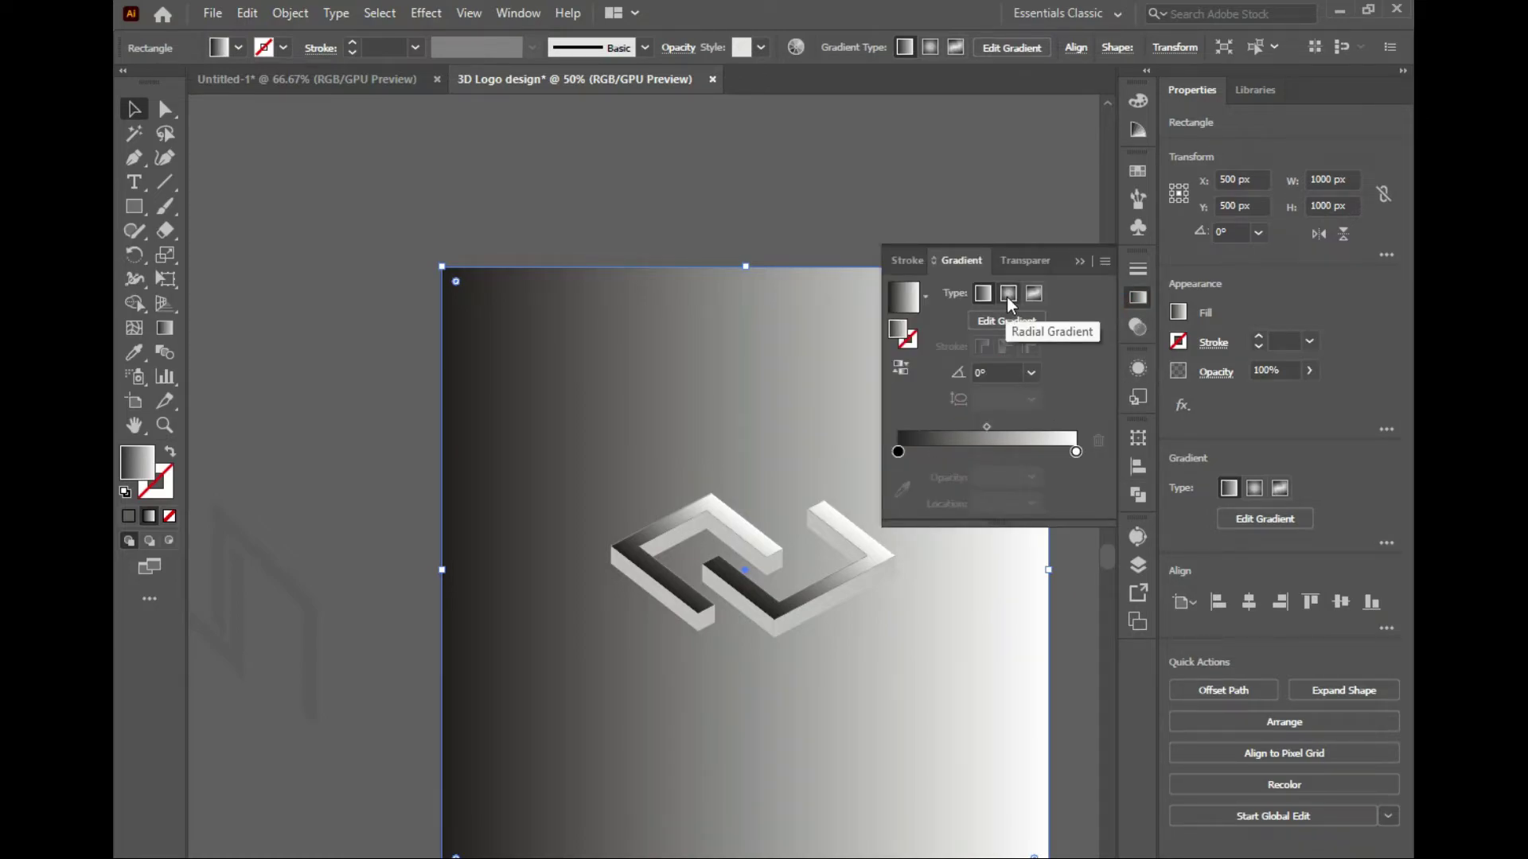
left_click(1008, 294)
left_click(901, 367)
left_click(1072, 452)
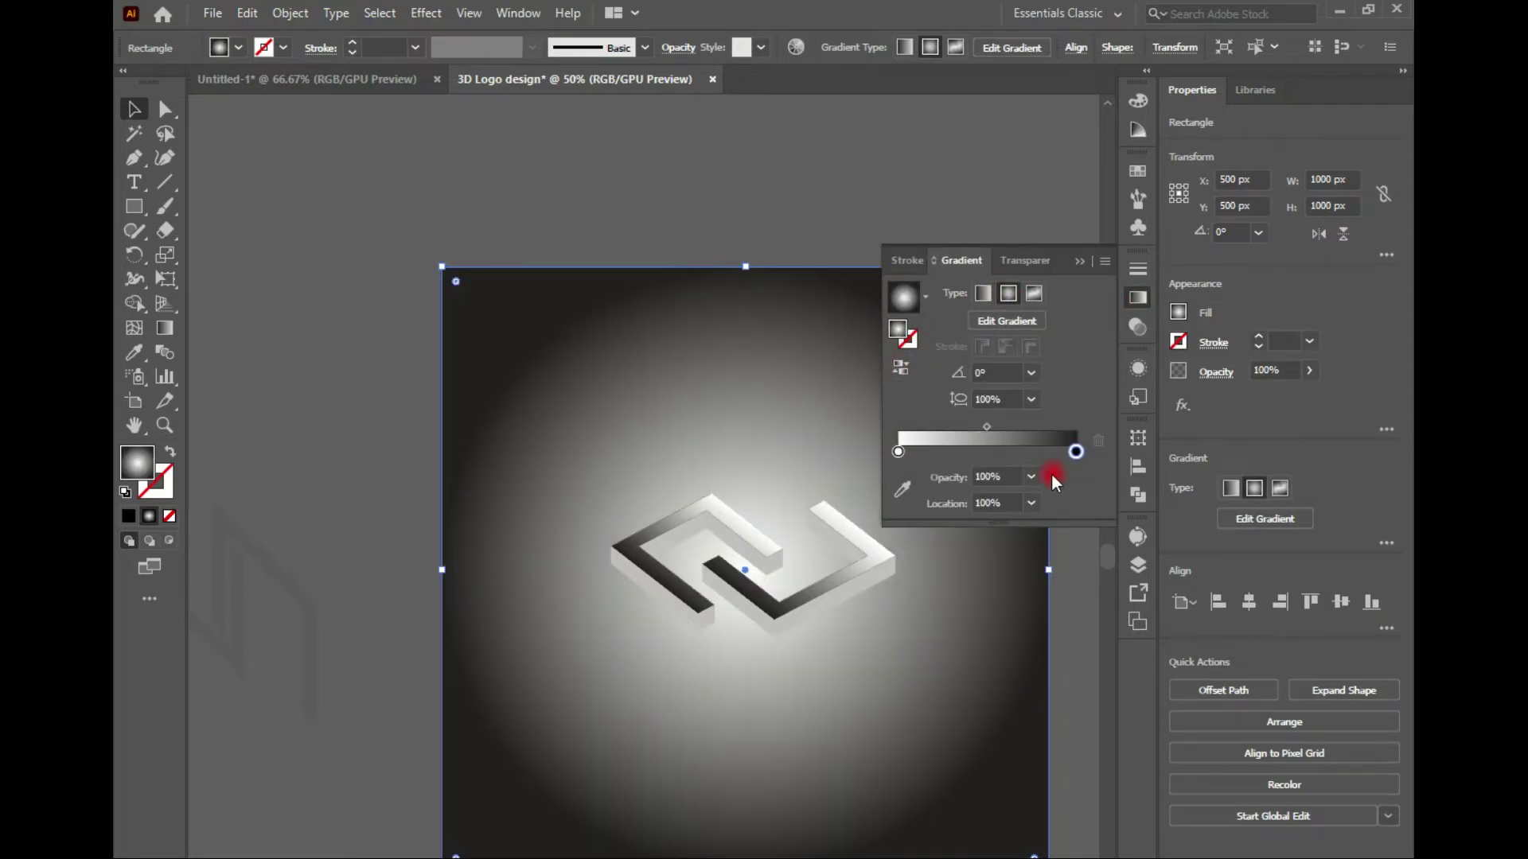
left_click(1004, 476)
type("0")
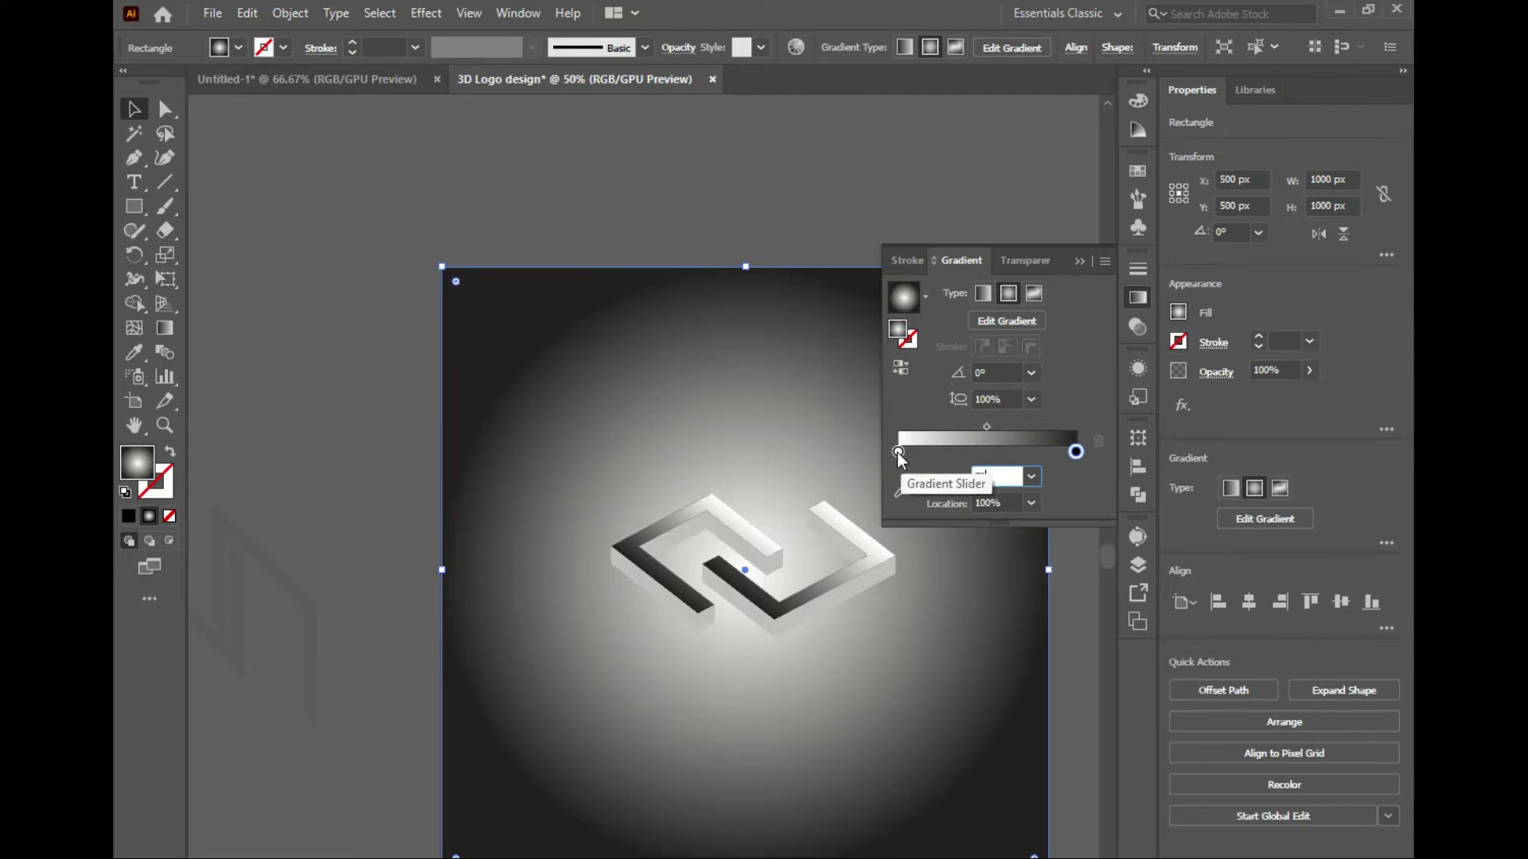
left_click(898, 452)
left_click(1081, 259)
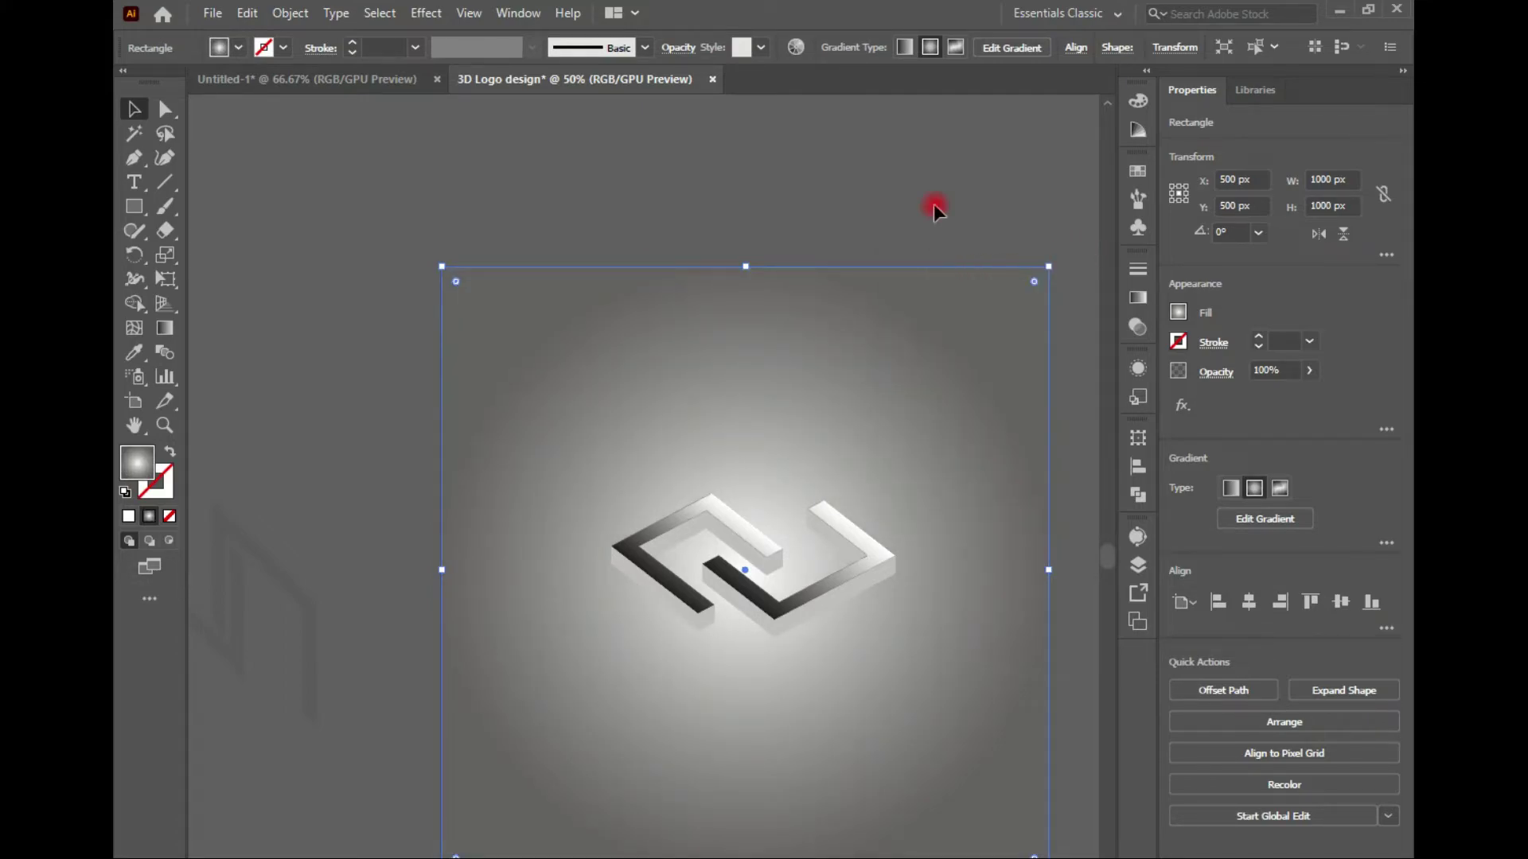
Select both 3D logo pieces together, then clear the selection
left_click(934, 204)
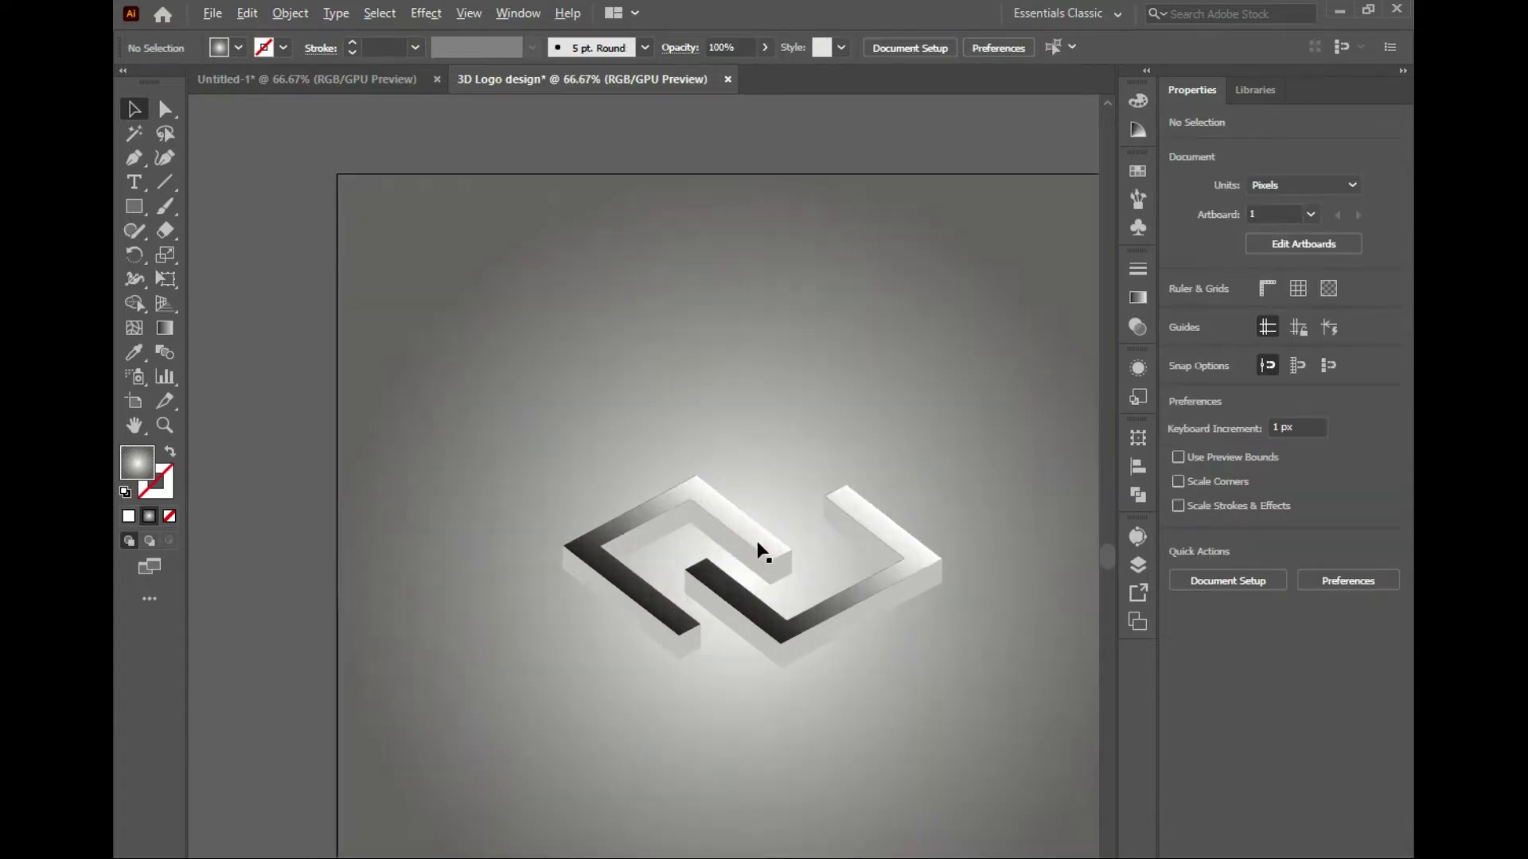
left_click(740, 549)
left_click(962, 546)
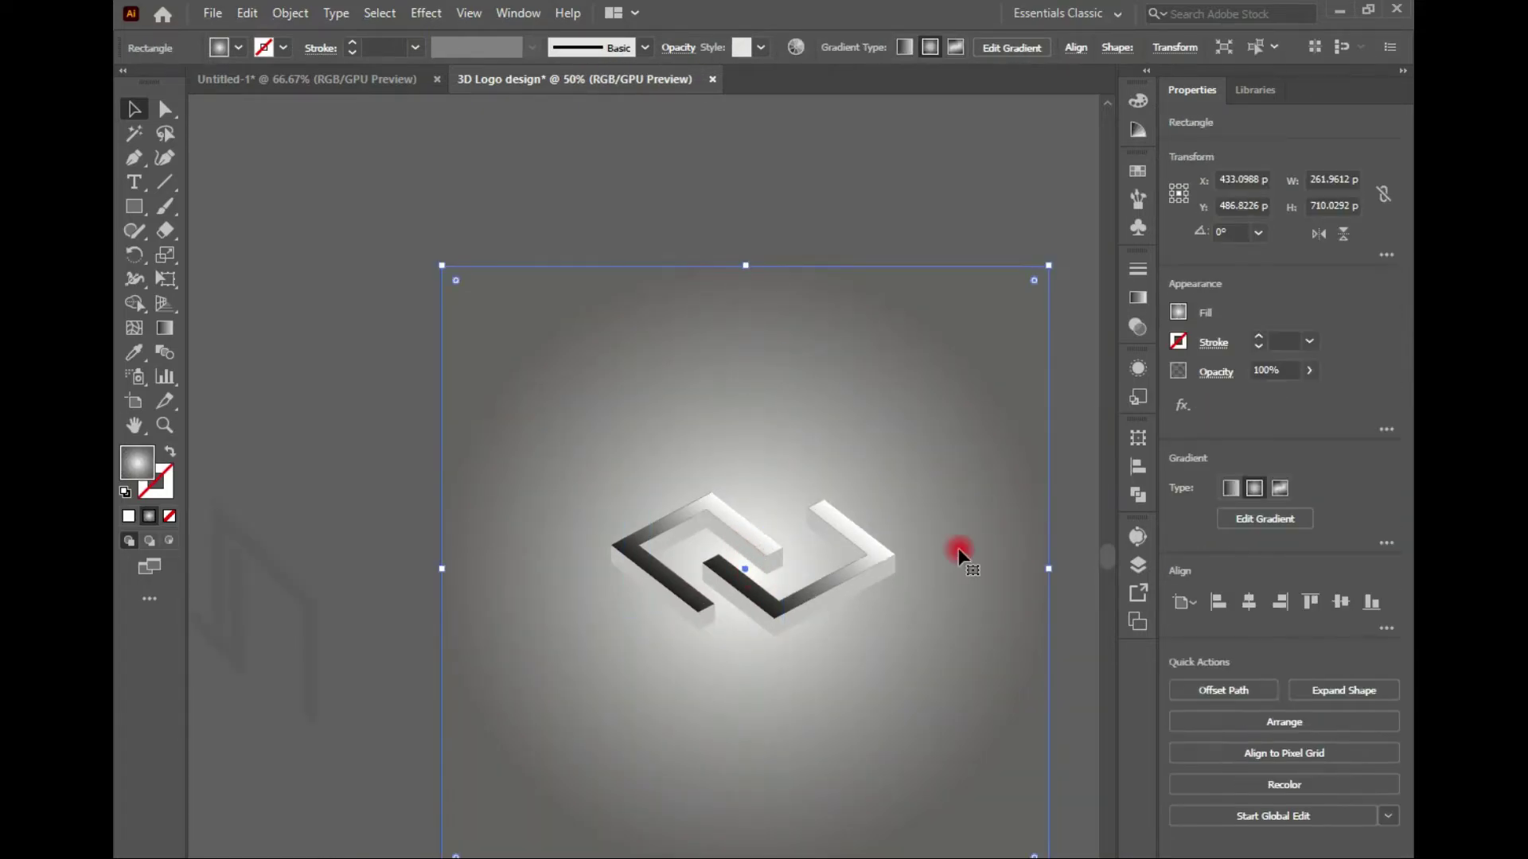
left_click(900, 539)
left_click(921, 337)
Move the 3D logo higher up the artboard
left_click(819, 601)
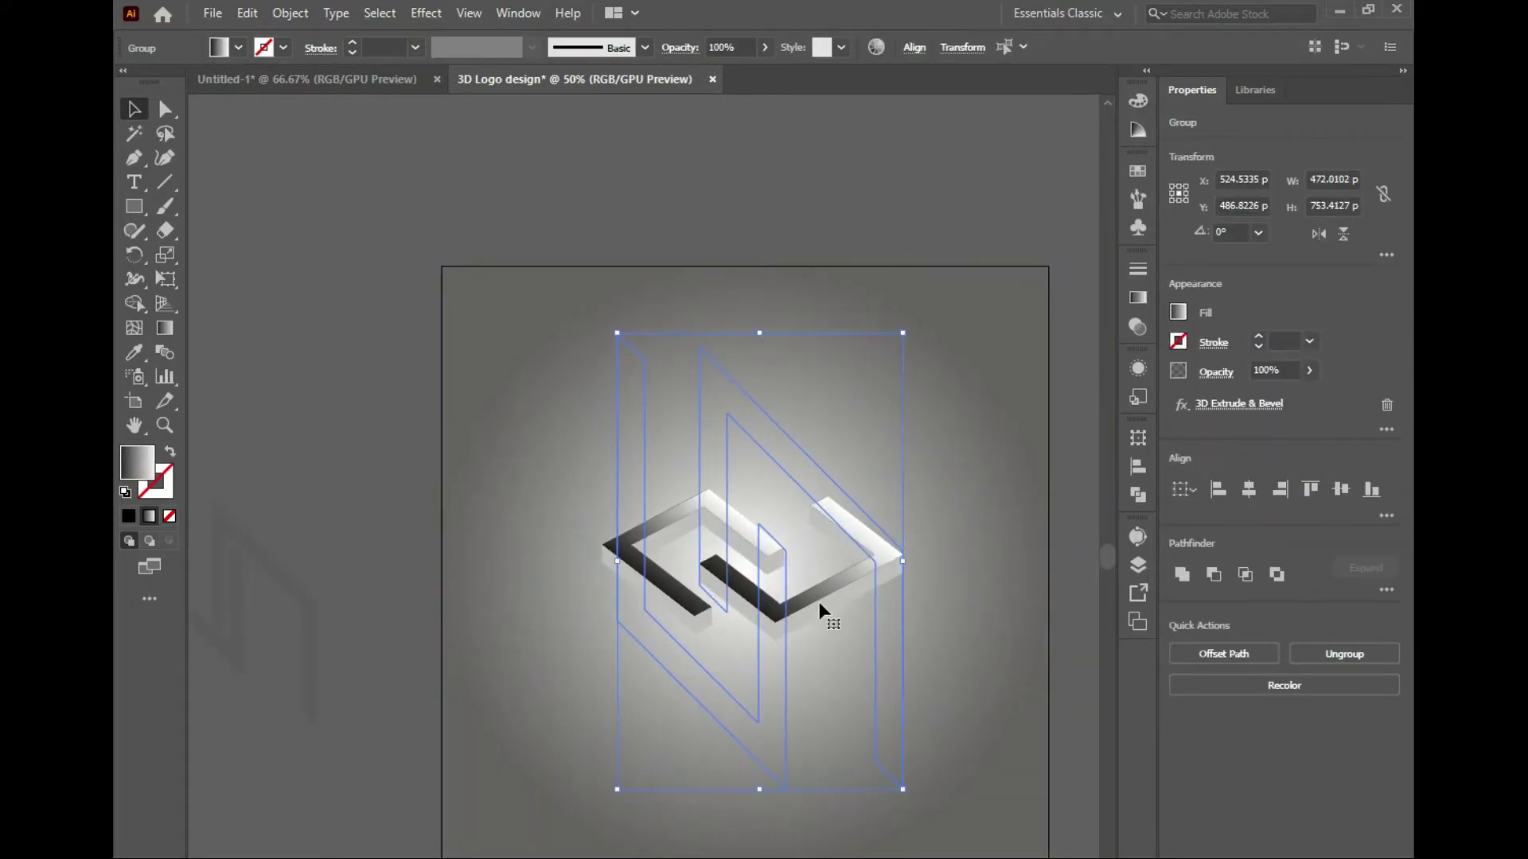
left_click(1337, 488)
left_click(981, 633)
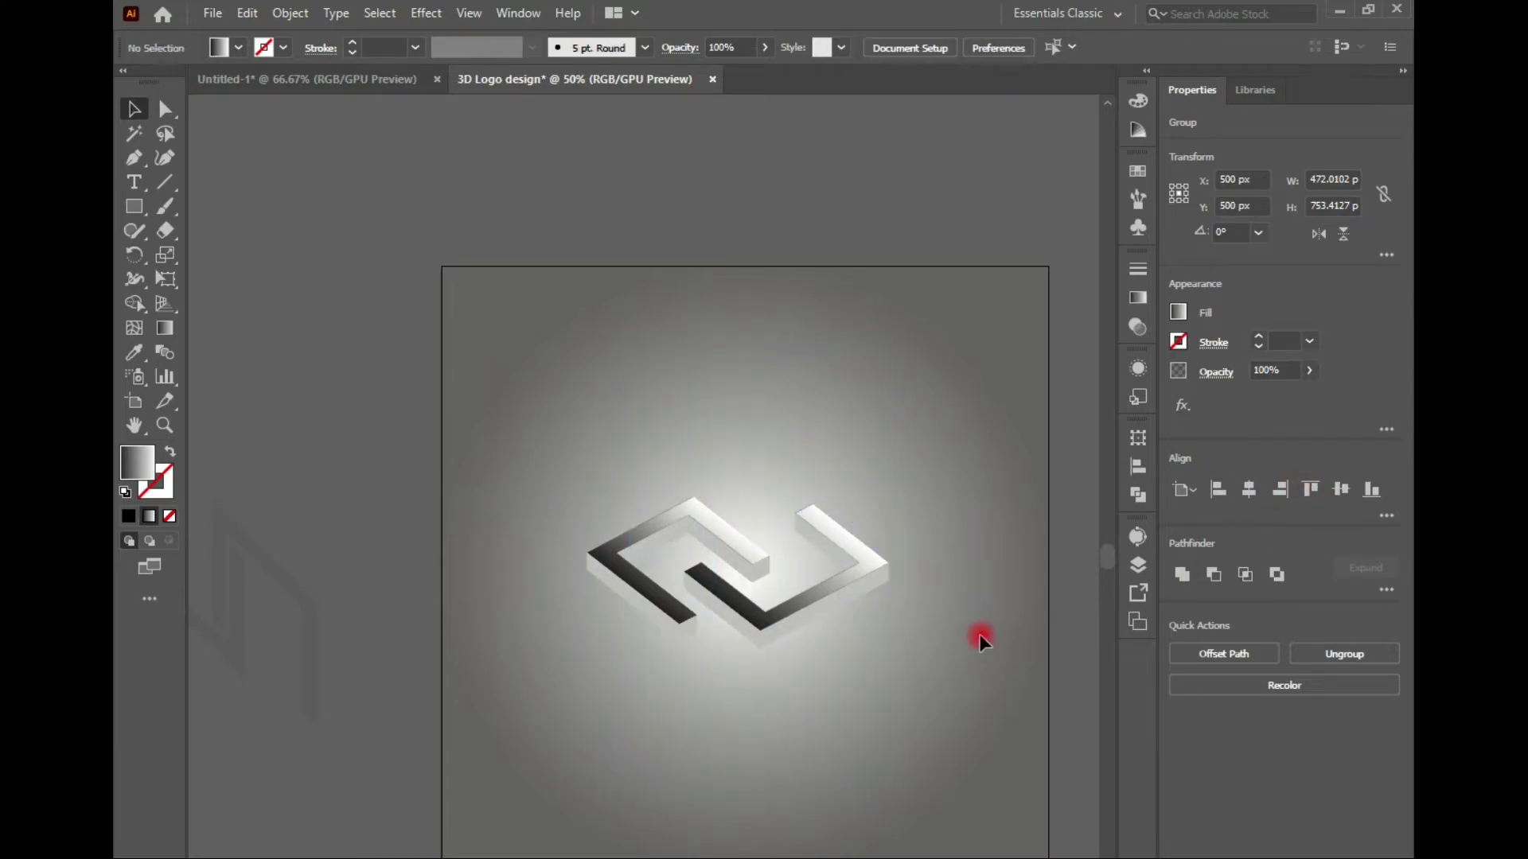
left_click(775, 619)
left_click(817, 581)
Type 'LOGO NAME' below the logo and scale it up
left_click(134, 183)
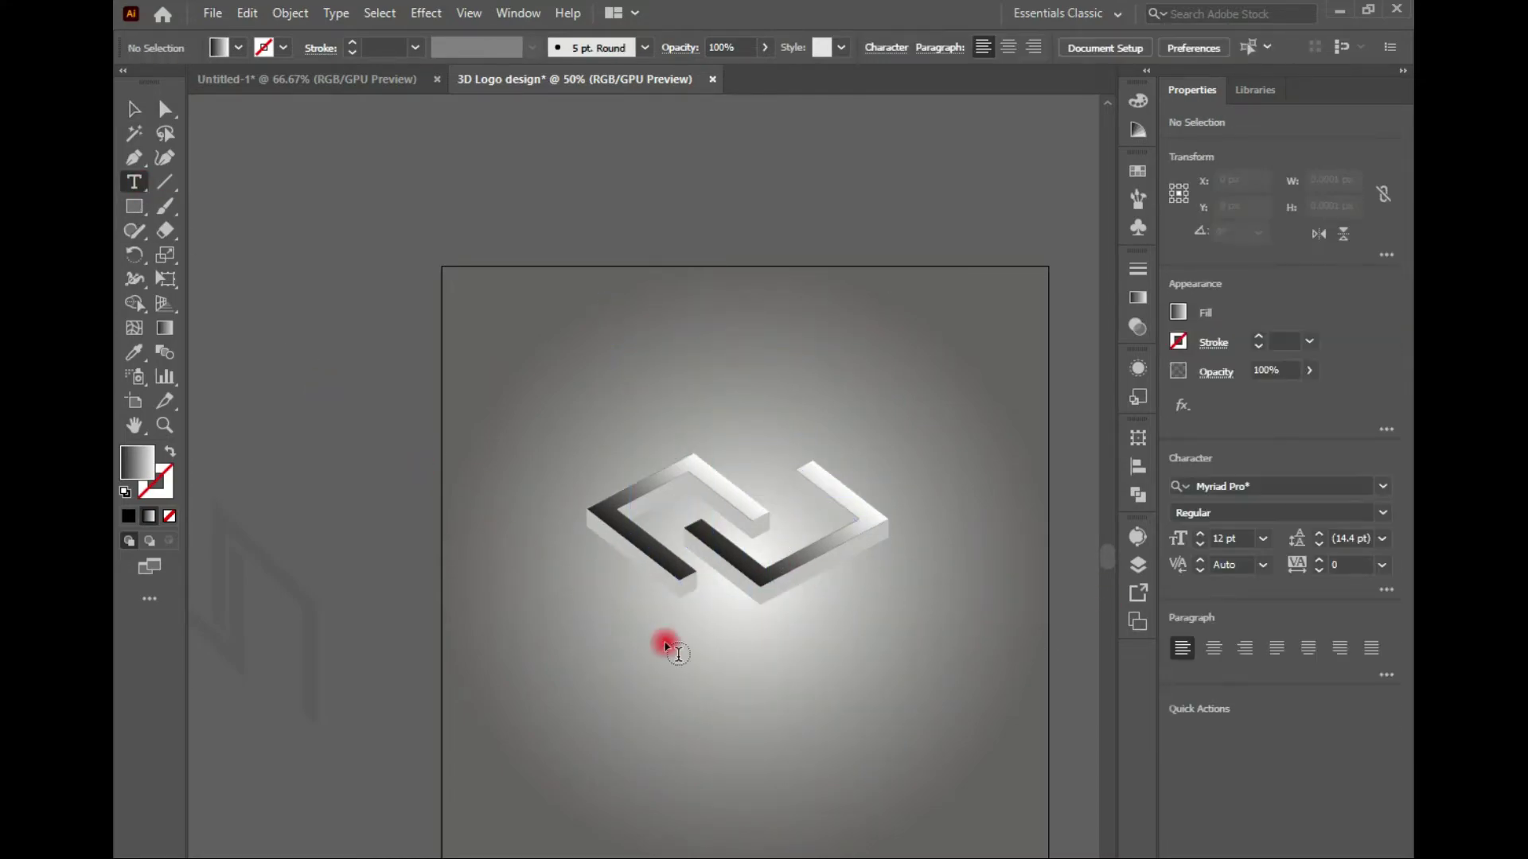
left_click(696, 695)
type("LOGO")
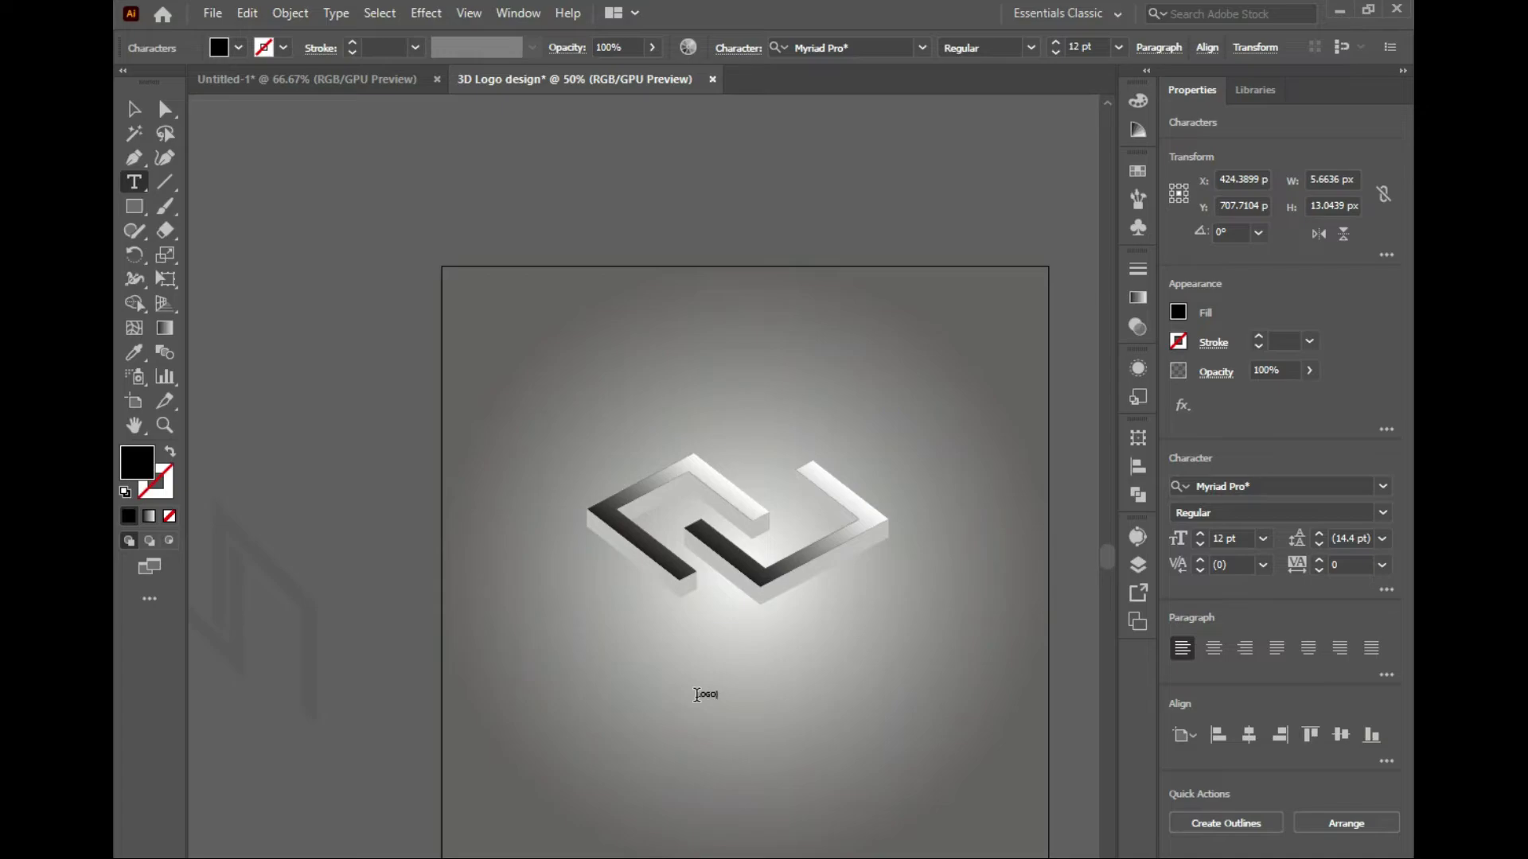
type("E")
key("Escape")
left_click_drag(736, 704, 915, 711)
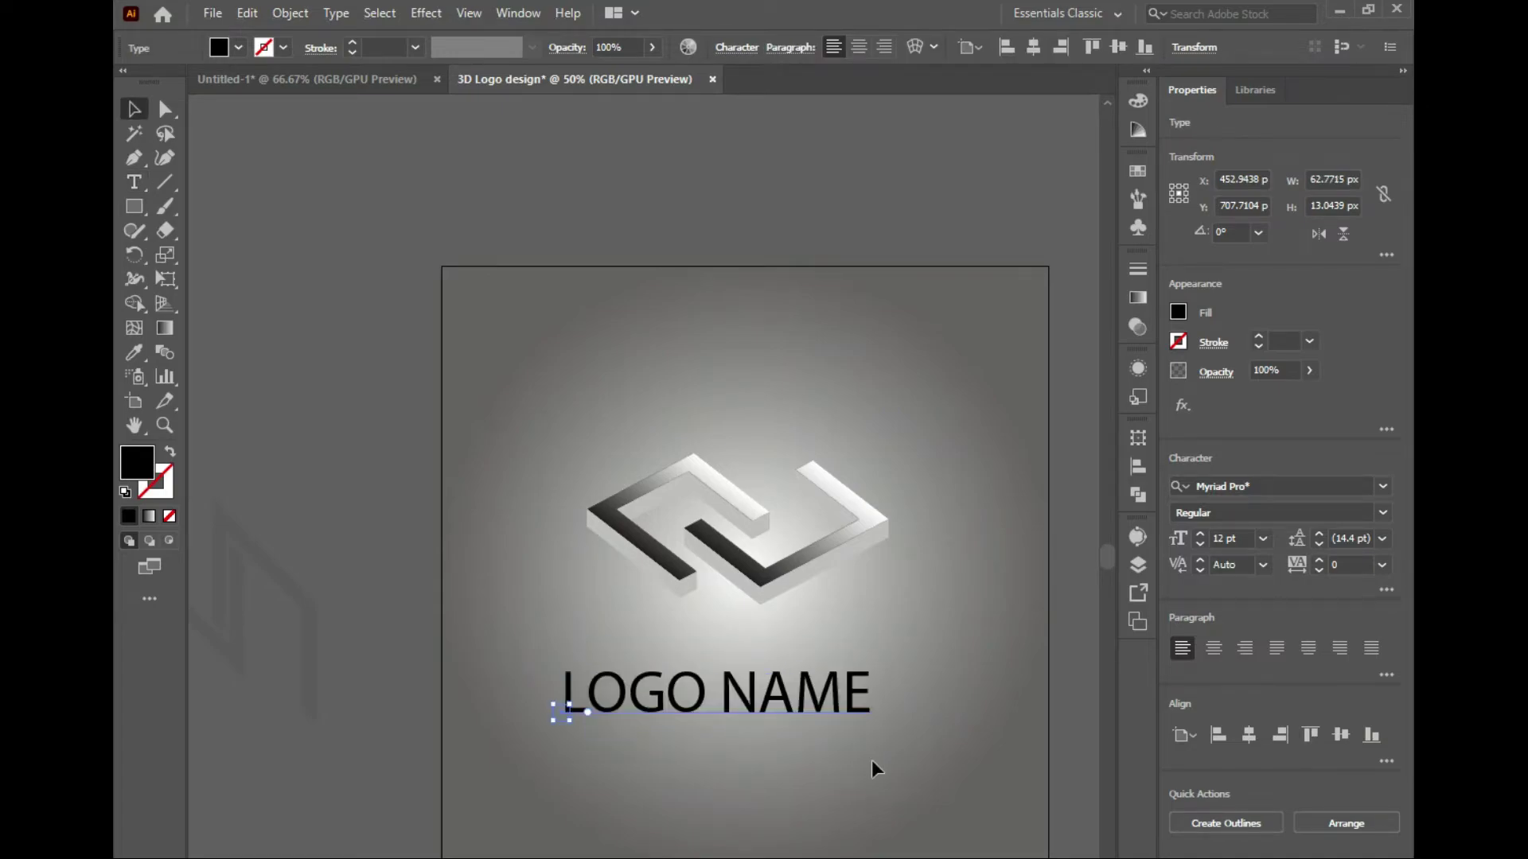
Set the text to Tw Cen MT, centre it beneath the logo, and convert it to outlines
left_click(1383, 486)
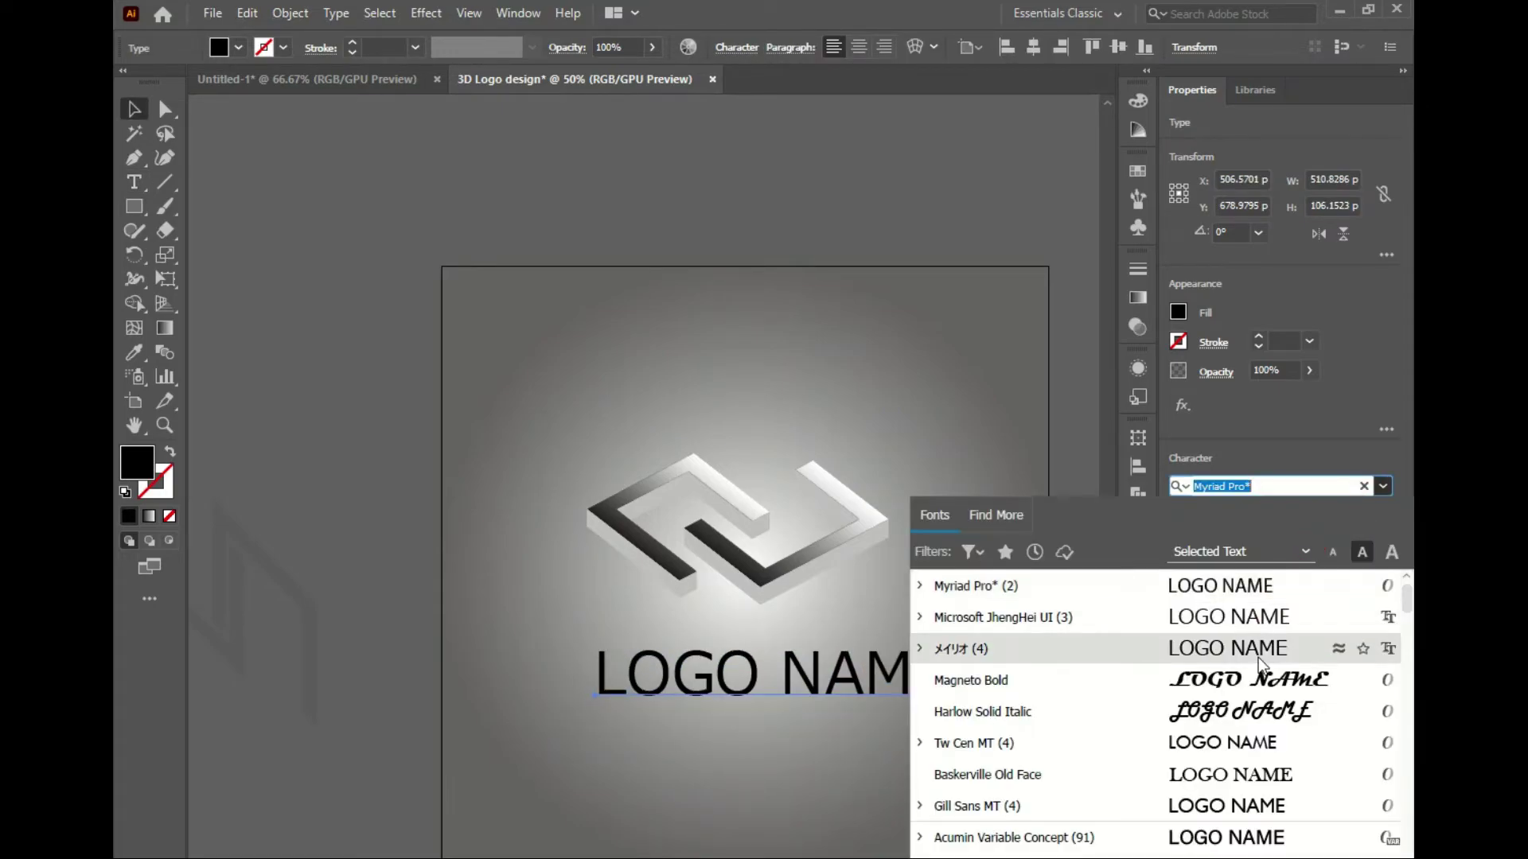
left_click(1234, 743)
left_click_drag(803, 694, 783, 686)
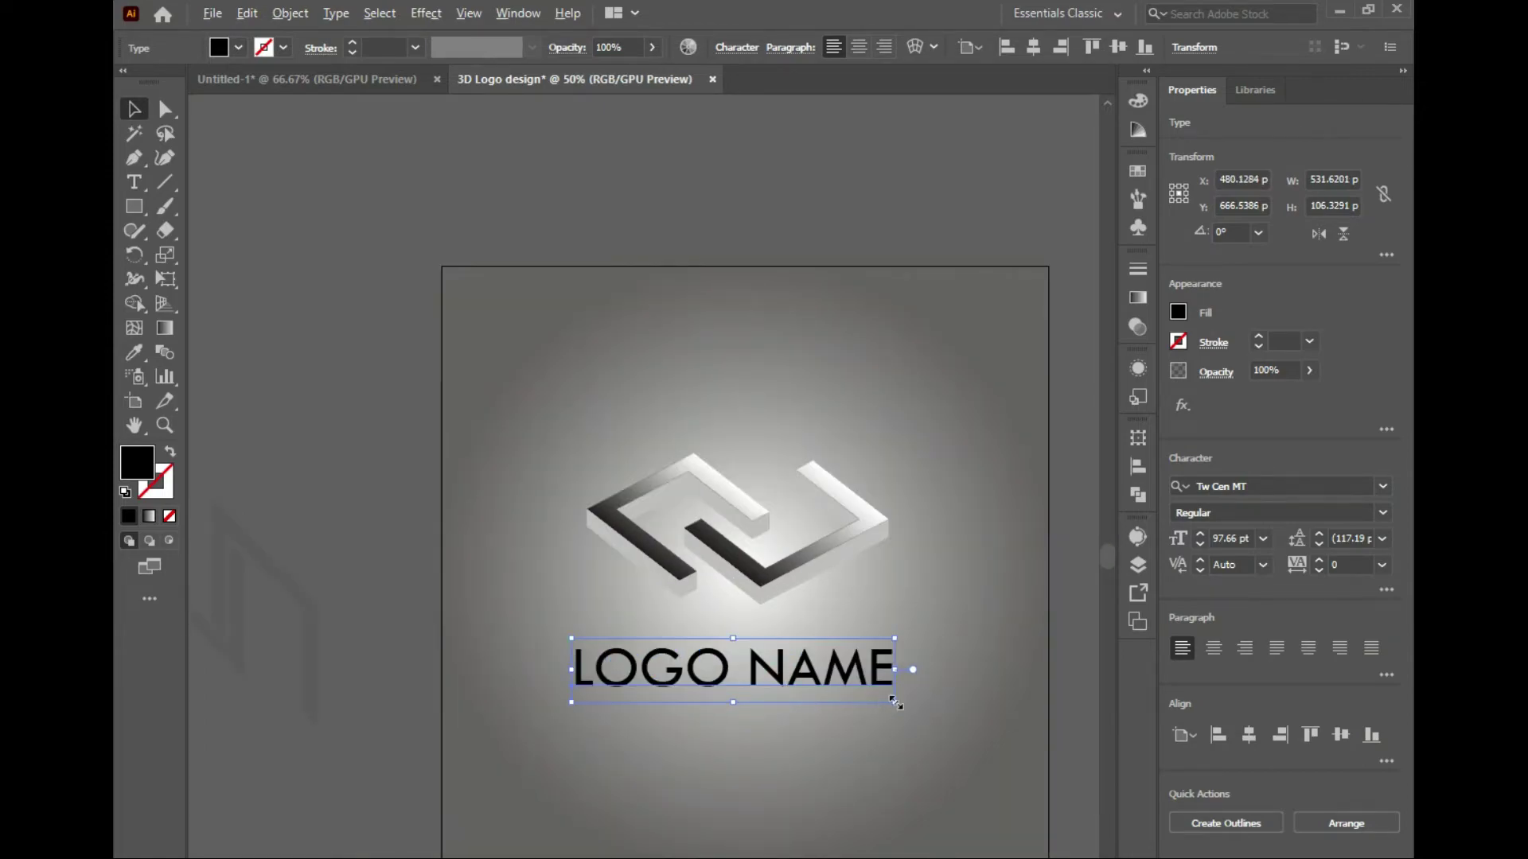
left_click(1225, 822)
key("ctrl+equal")
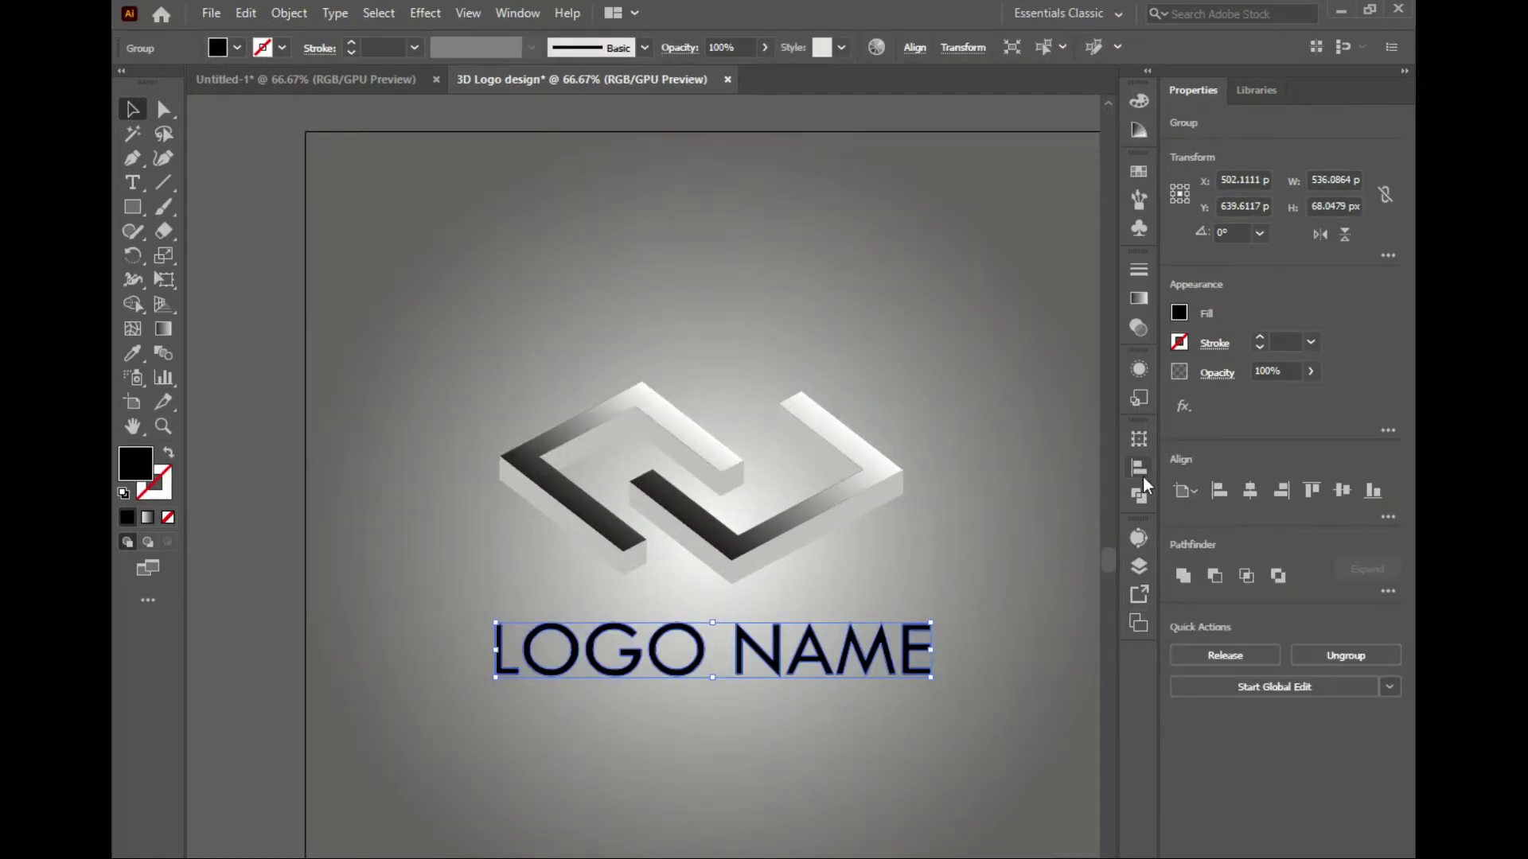
Apply 3D Extrude & Bevel to the LOGO NAME text with 15 pt depth and Diffuse Shading
left_click(1182, 409)
mouse_move(1270, 454)
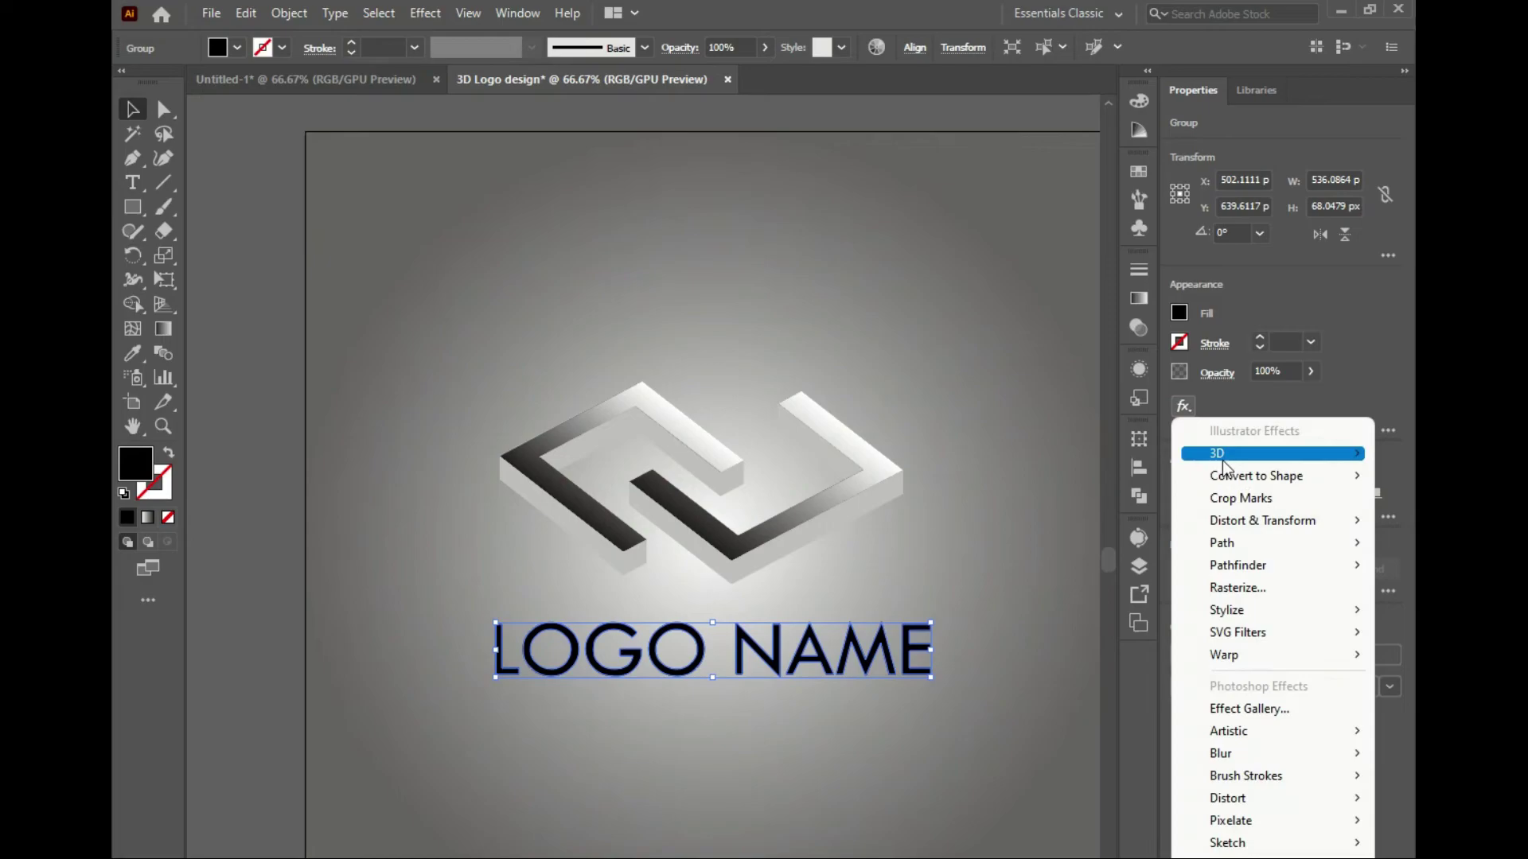
left_click(1068, 458)
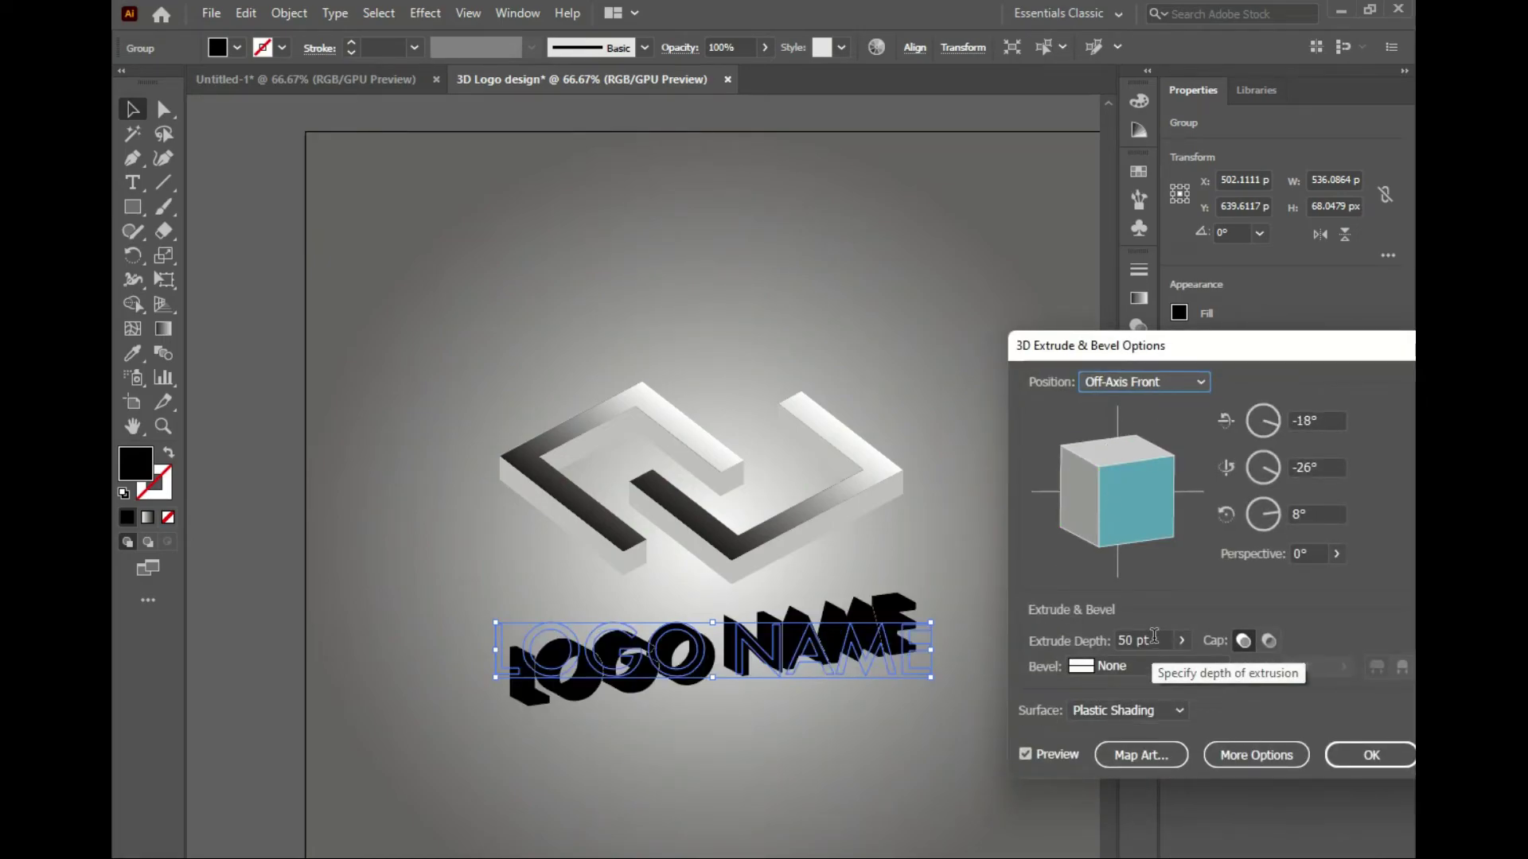
left_click(1107, 639)
type("10")
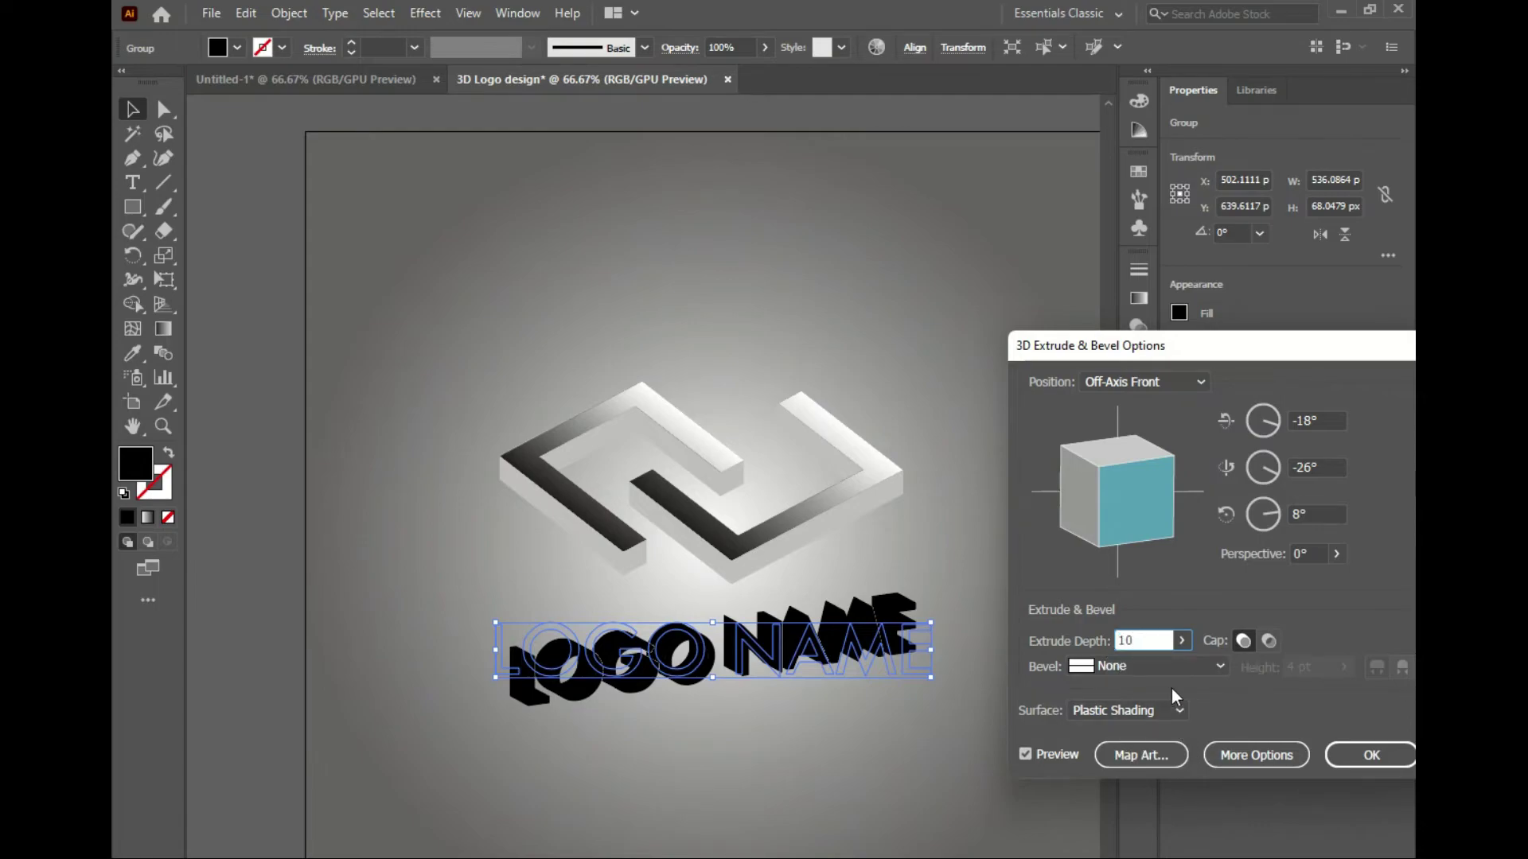
left_click(1309, 552)
left_click(1072, 650)
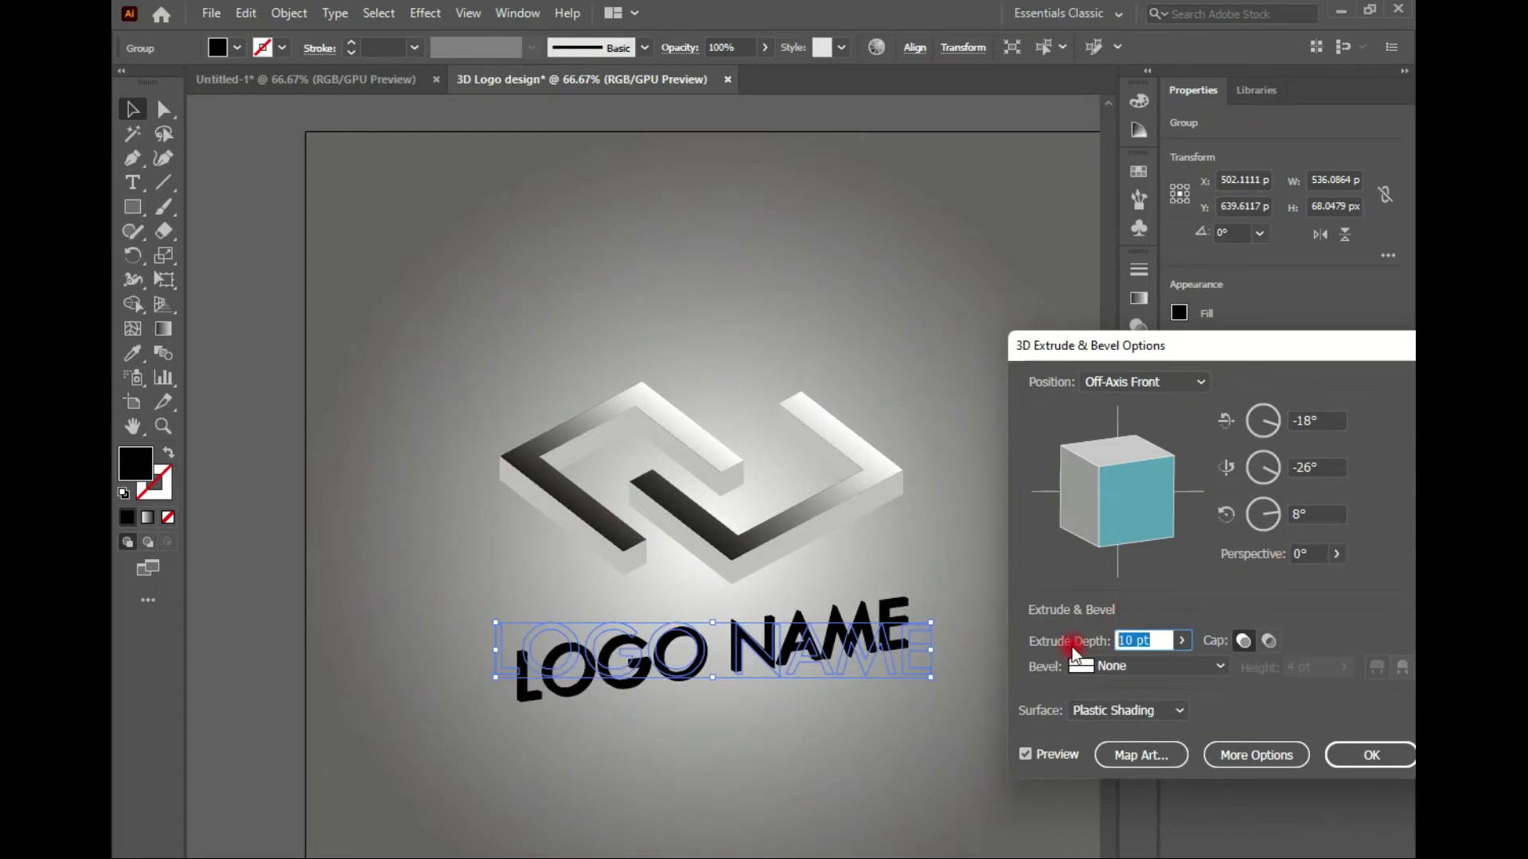
type("15")
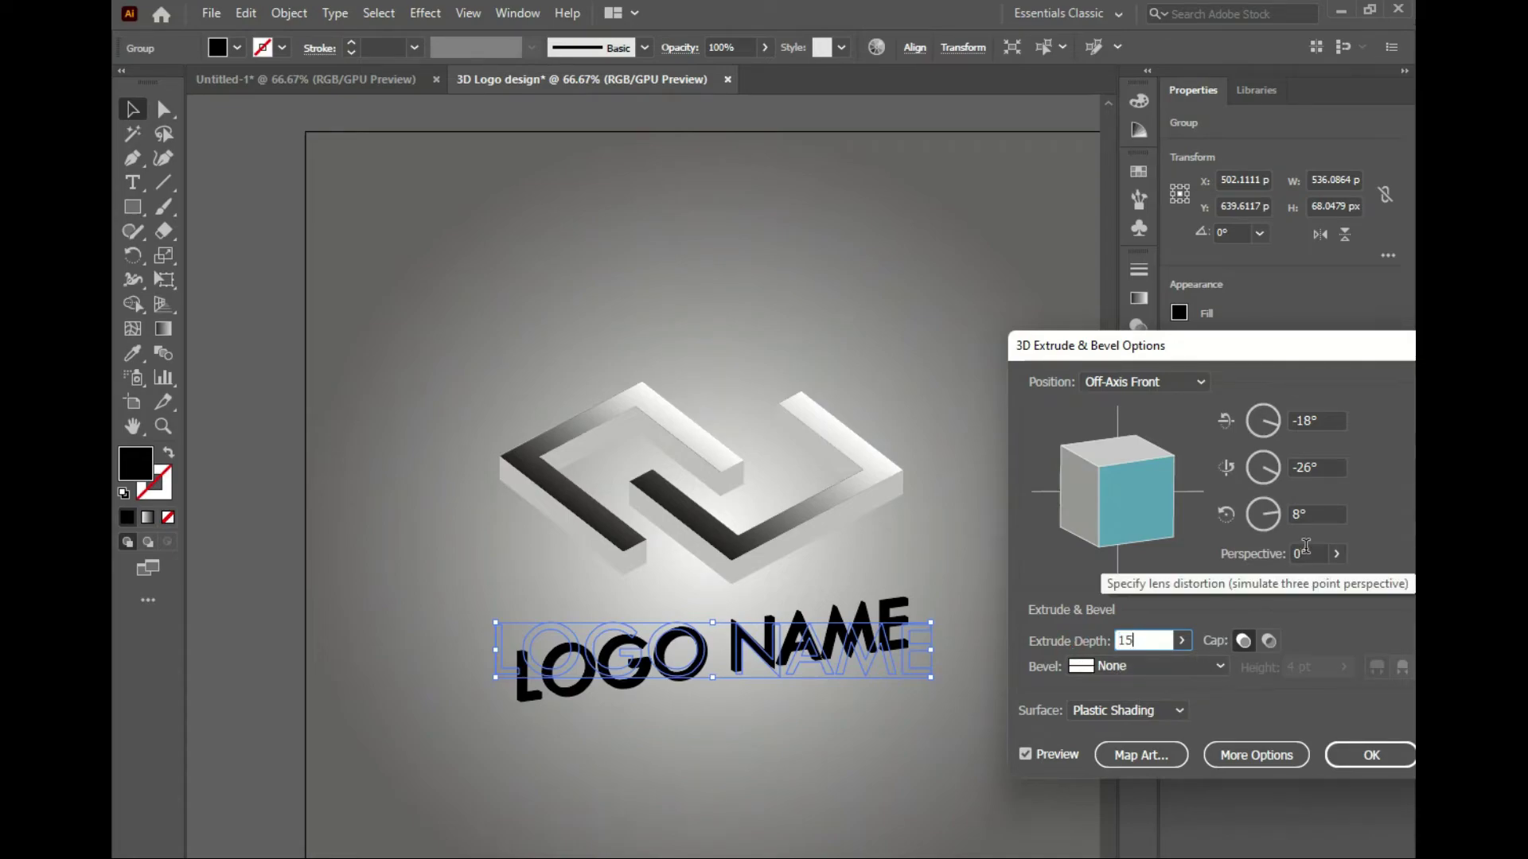
left_click(1306, 552)
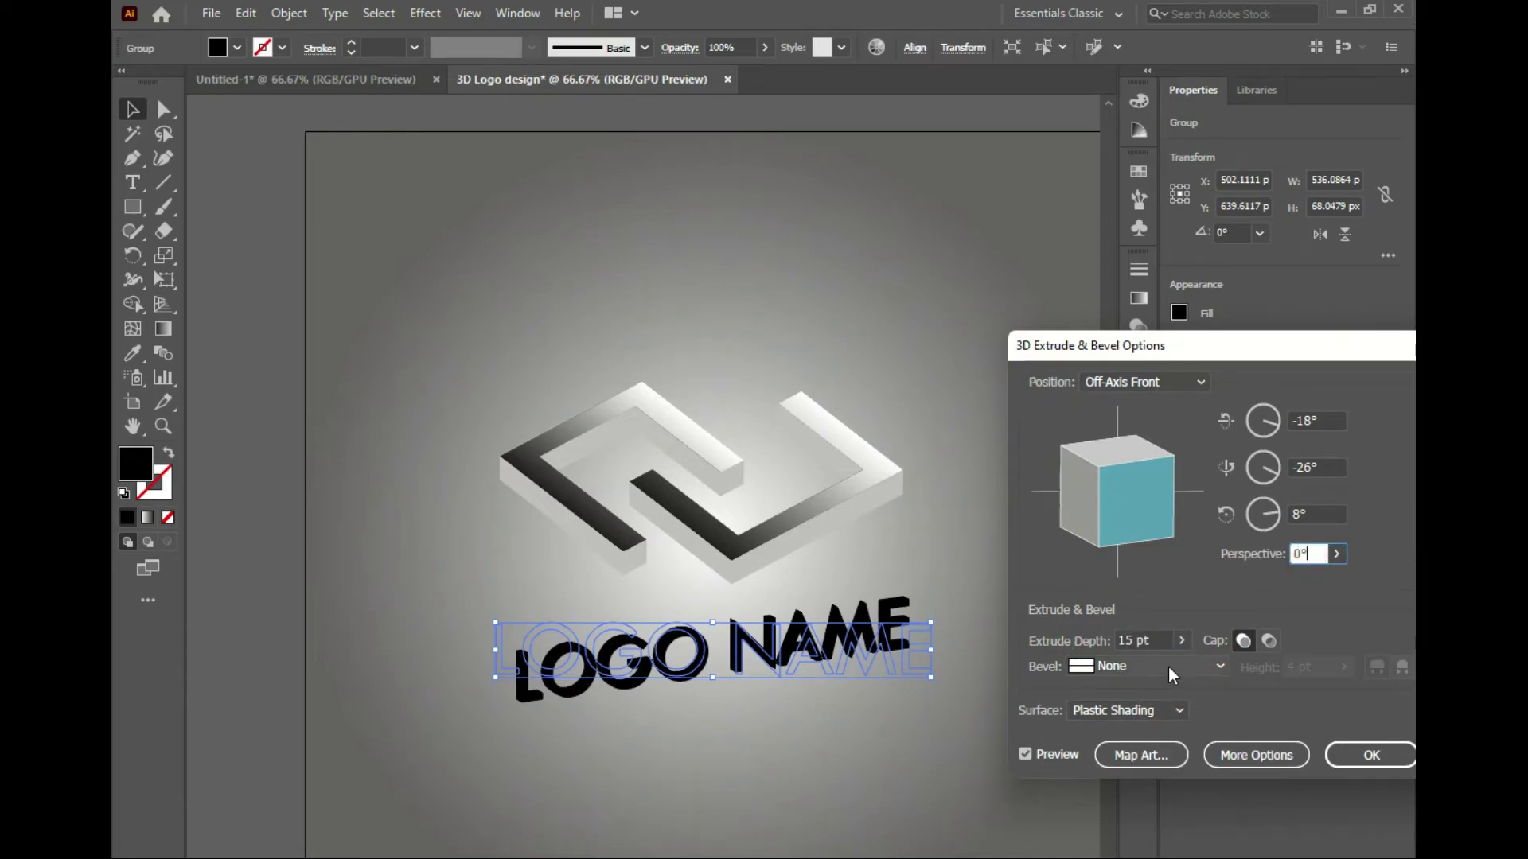
left_click(1154, 709)
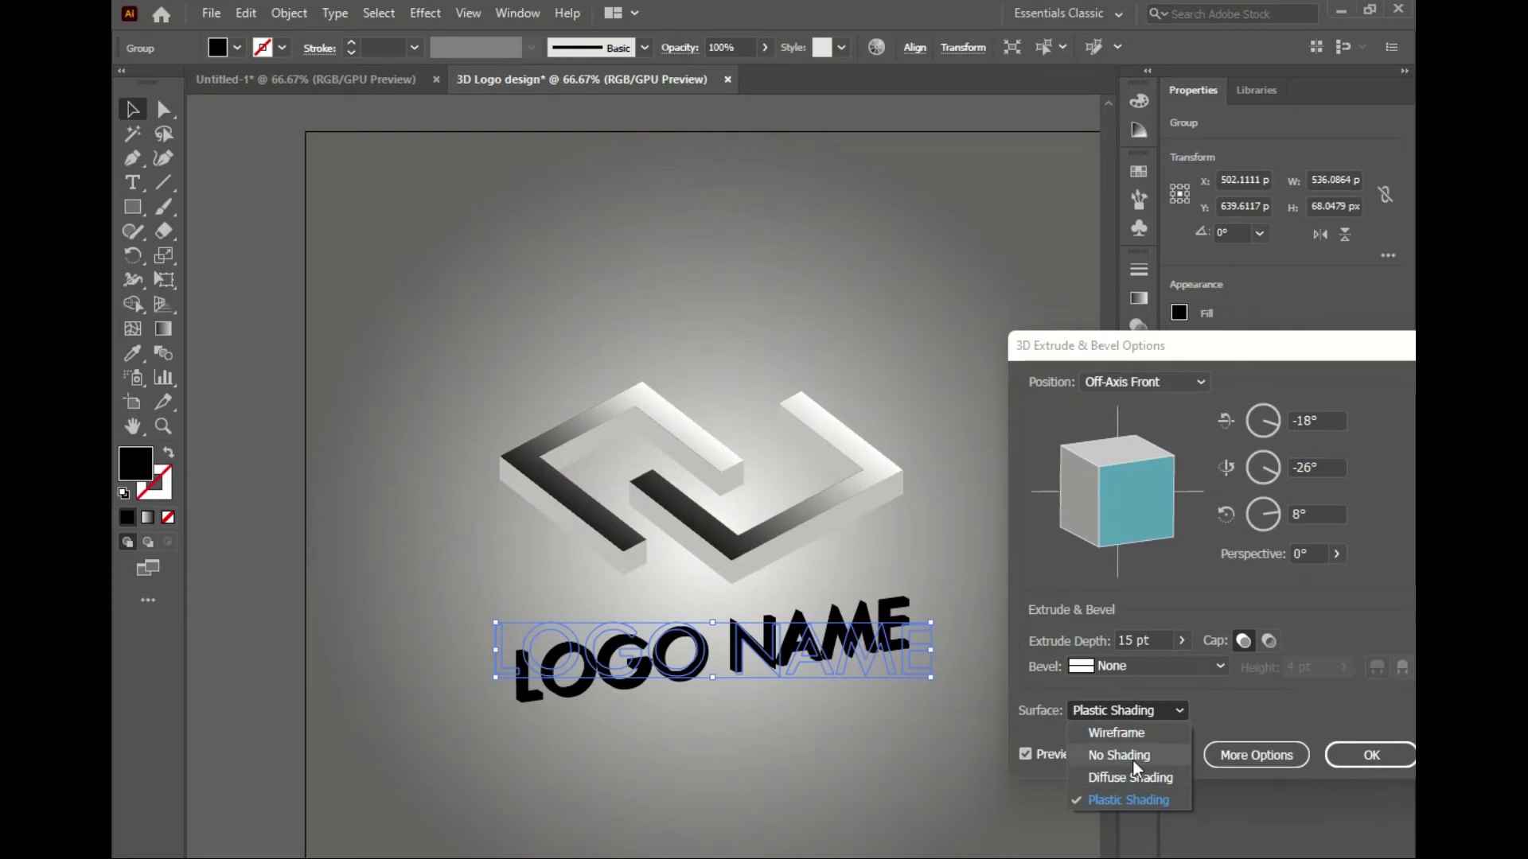
left_click(1130, 777)
left_click(1317, 729)
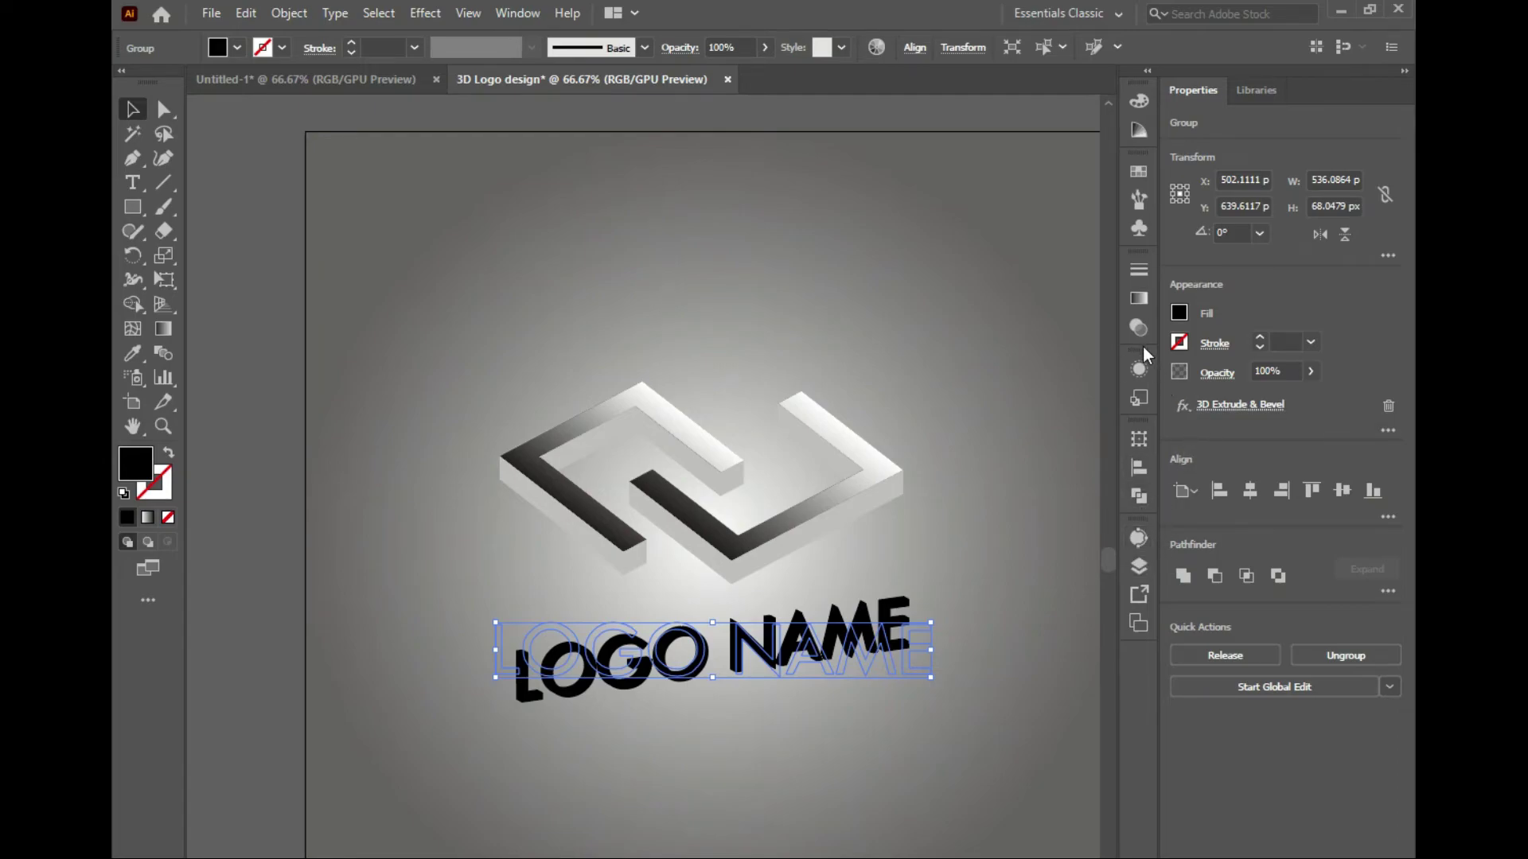
Fill the 3D text with a linear gradient, reversed to run black-to-white
left_click(1141, 300)
left_click(1004, 414)
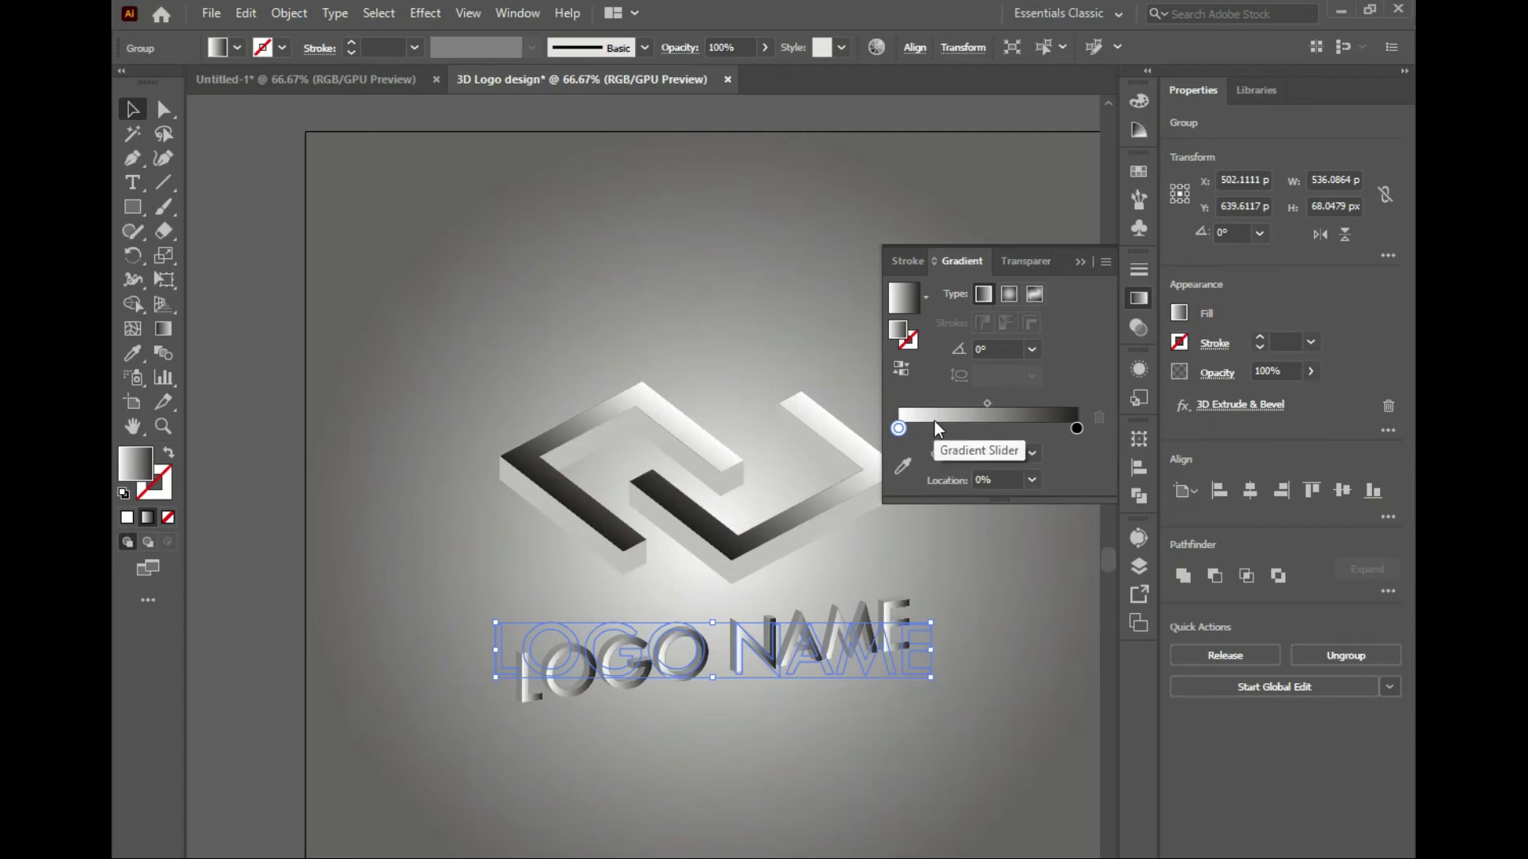
left_click(904, 368)
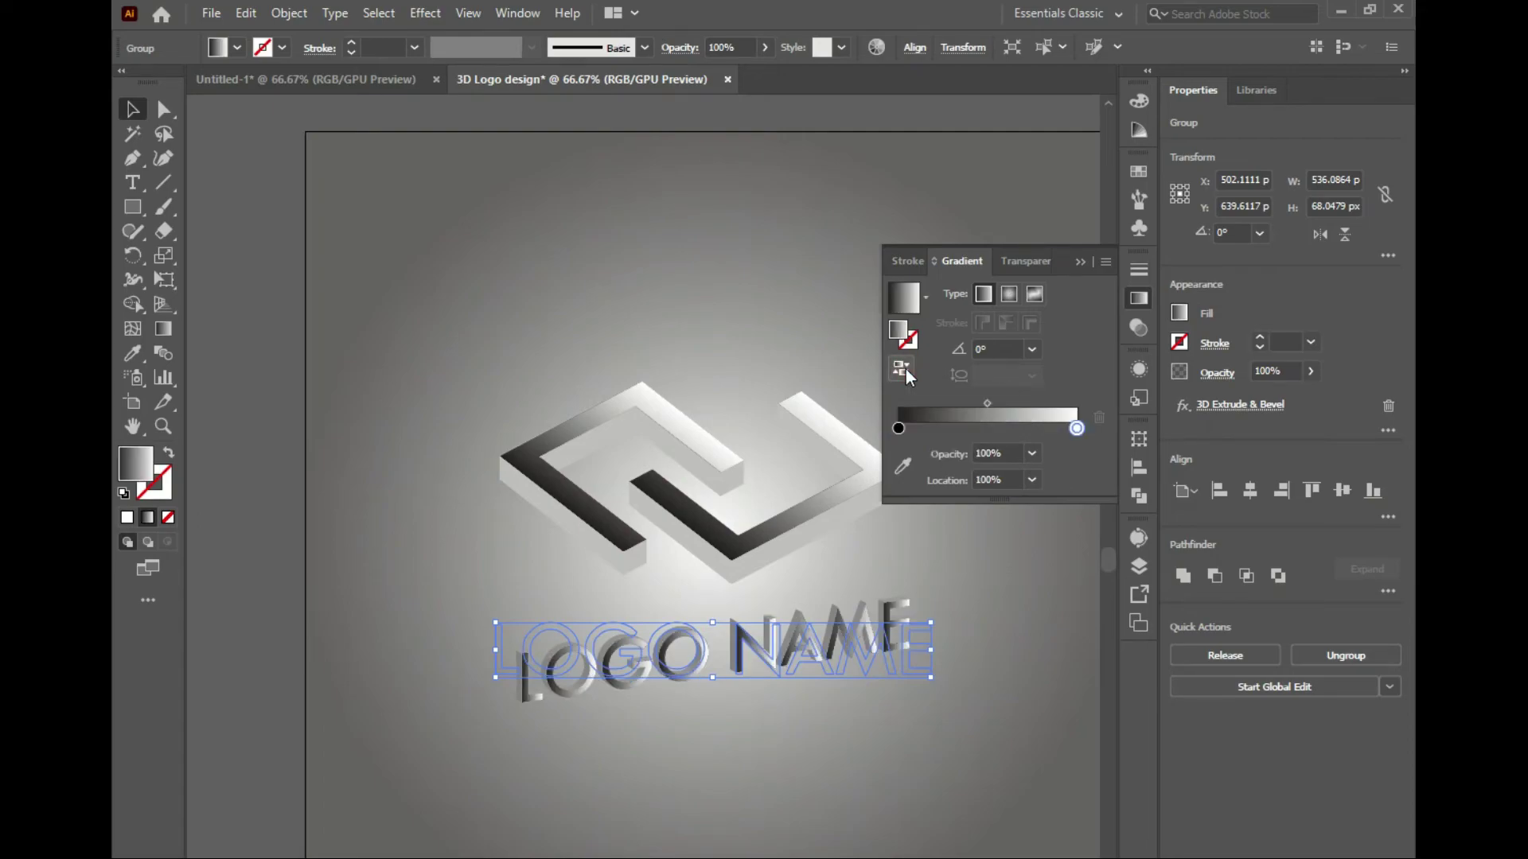
left_click(1079, 262)
left_click(980, 436)
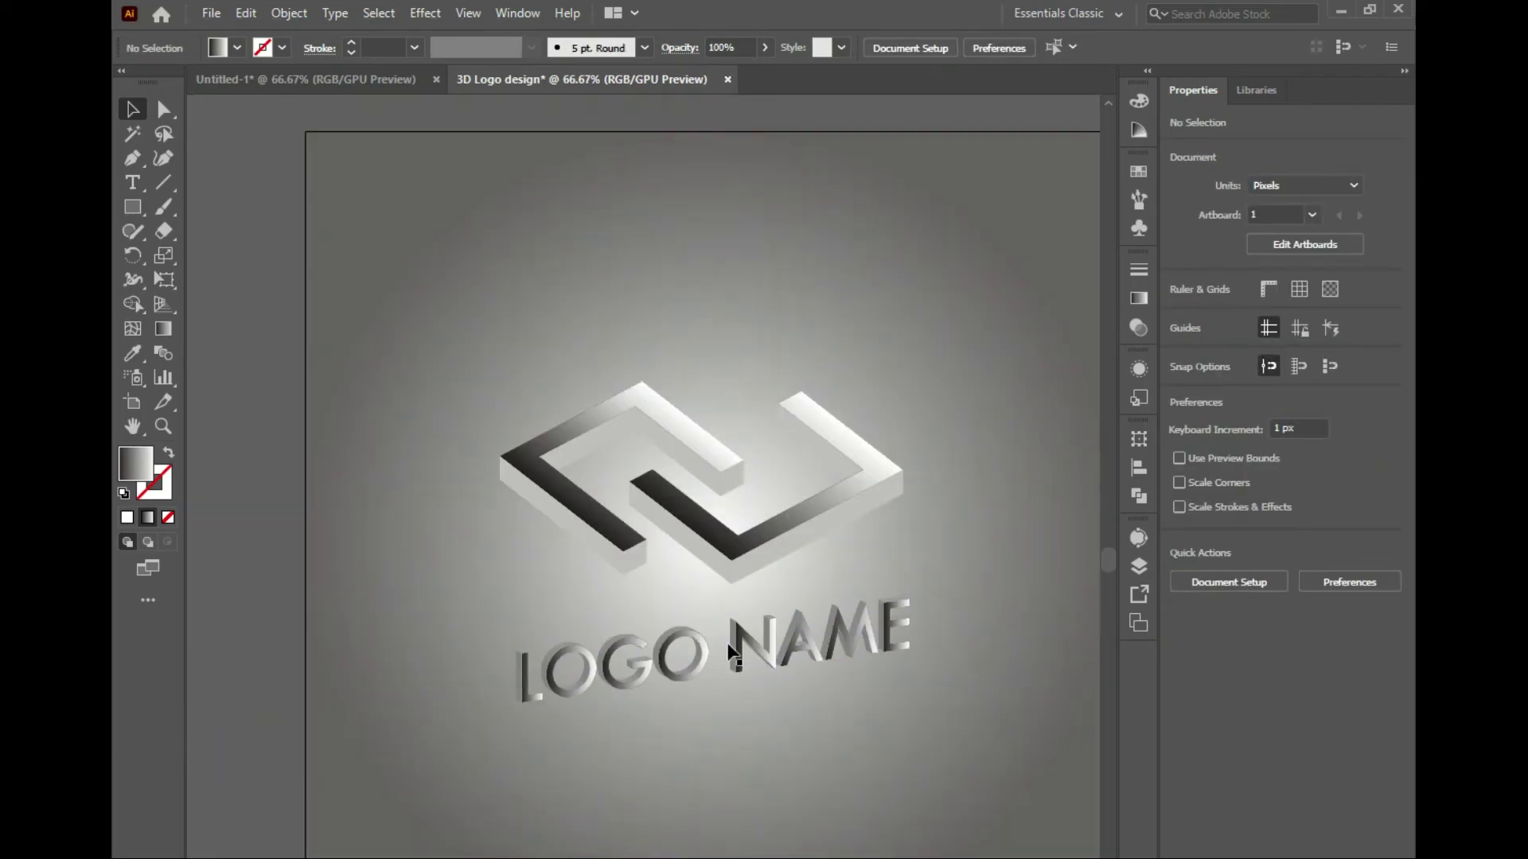
left_click(728, 637)
Move the LOGO NAME text up about 30 px and right about 25 px
left_click(1005, 617)
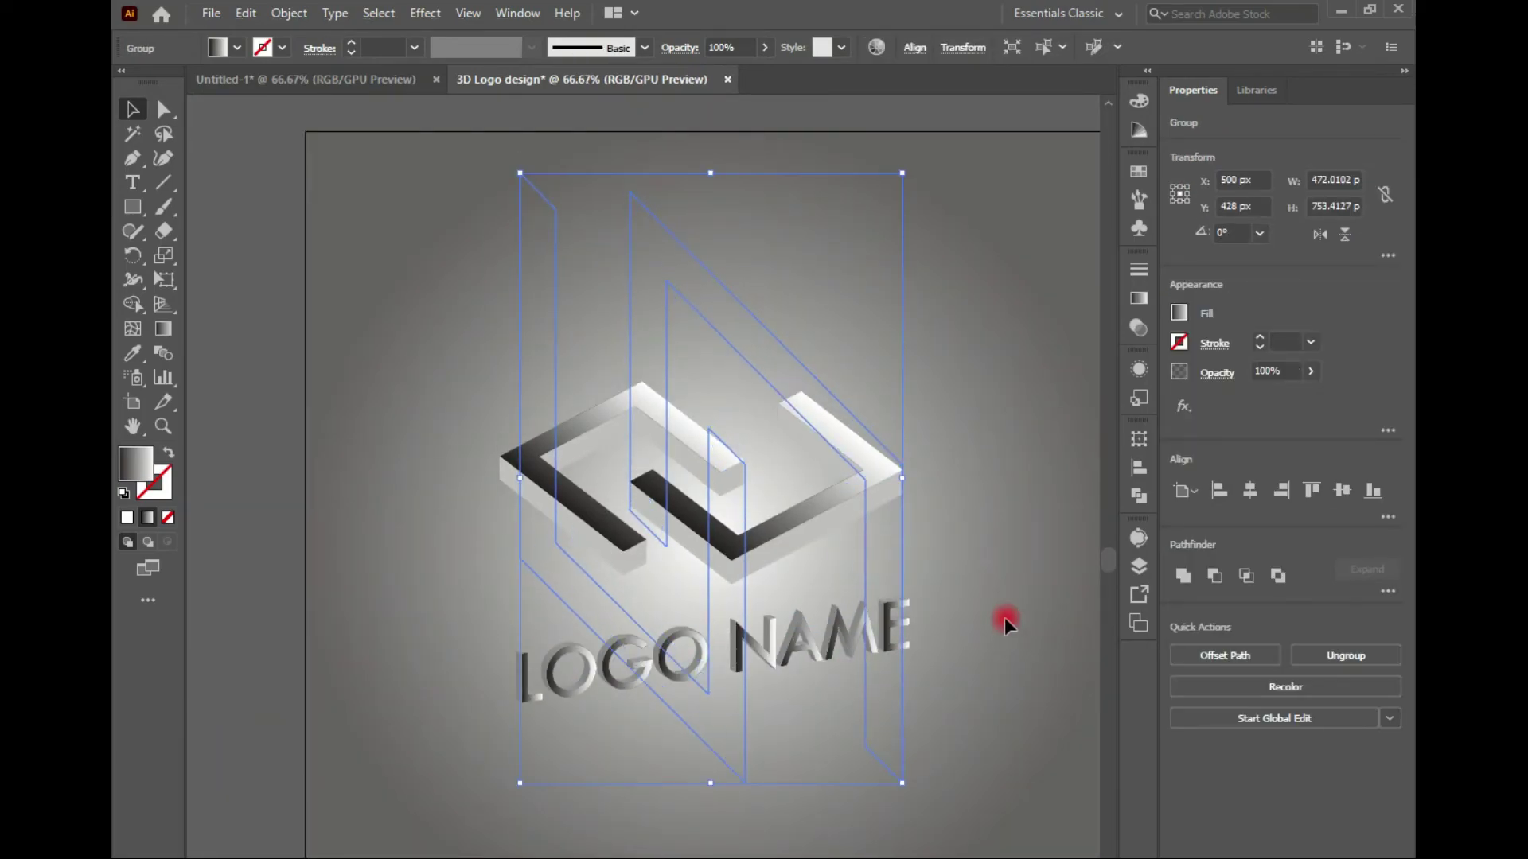
left_click(900, 635)
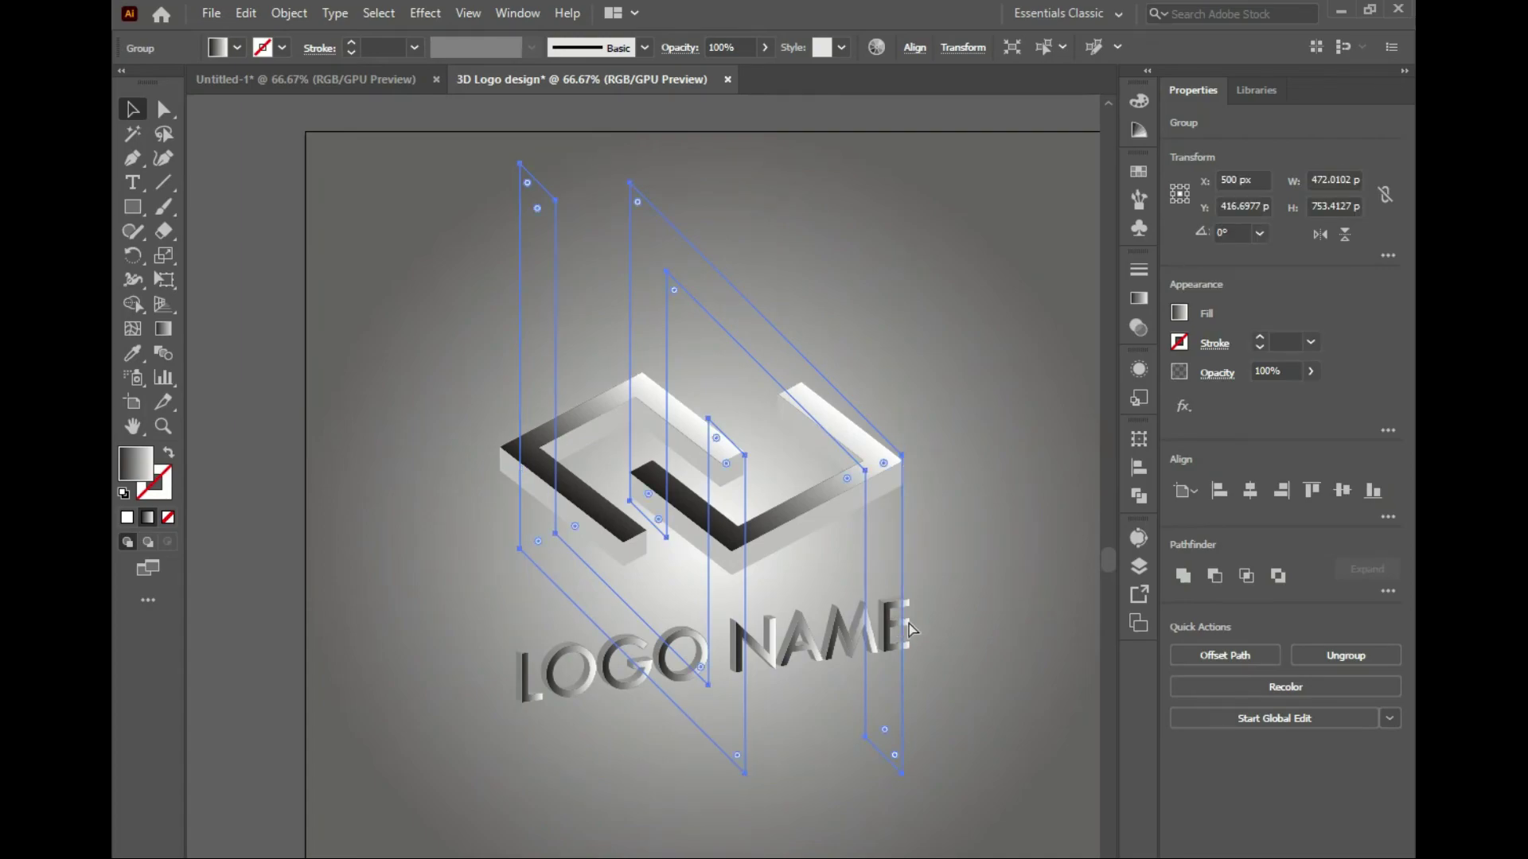
left_click(909, 624)
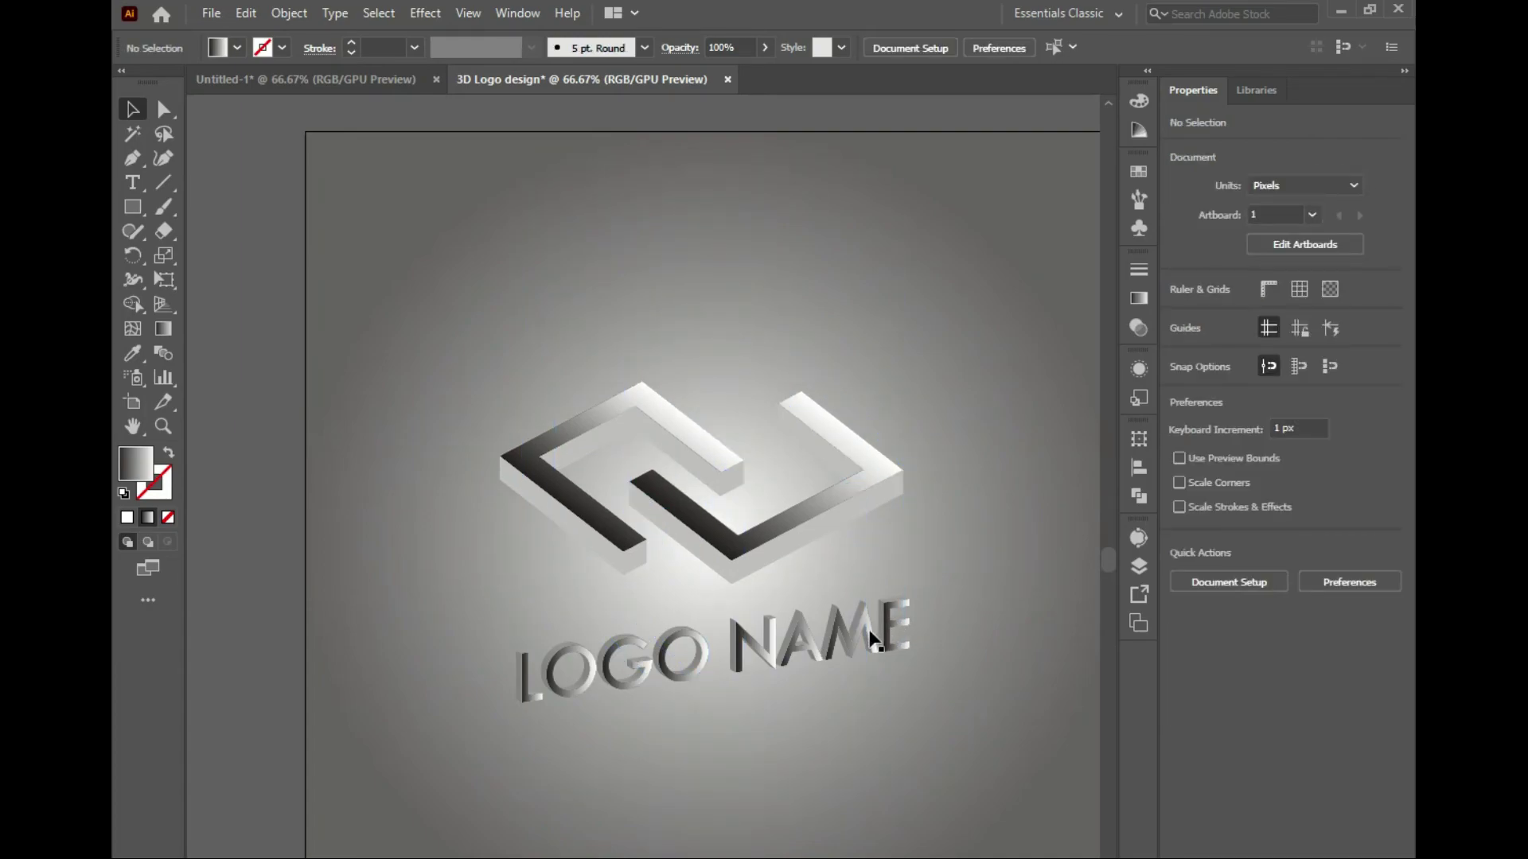
left_click_drag(873, 637, 858, 607)
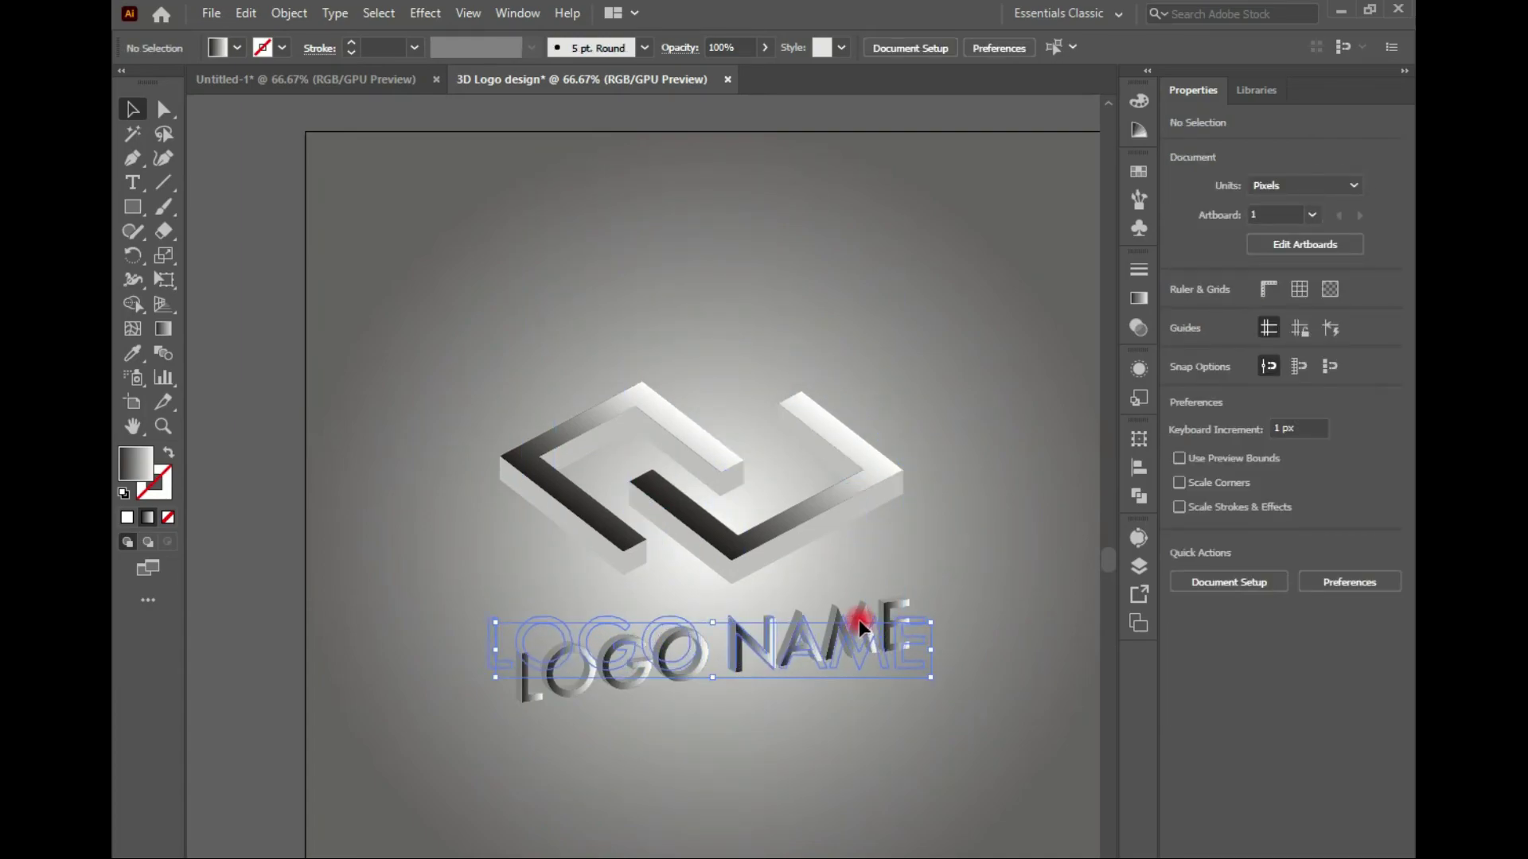
left_click(841, 676)
left_click_drag(780, 625, 799, 622)
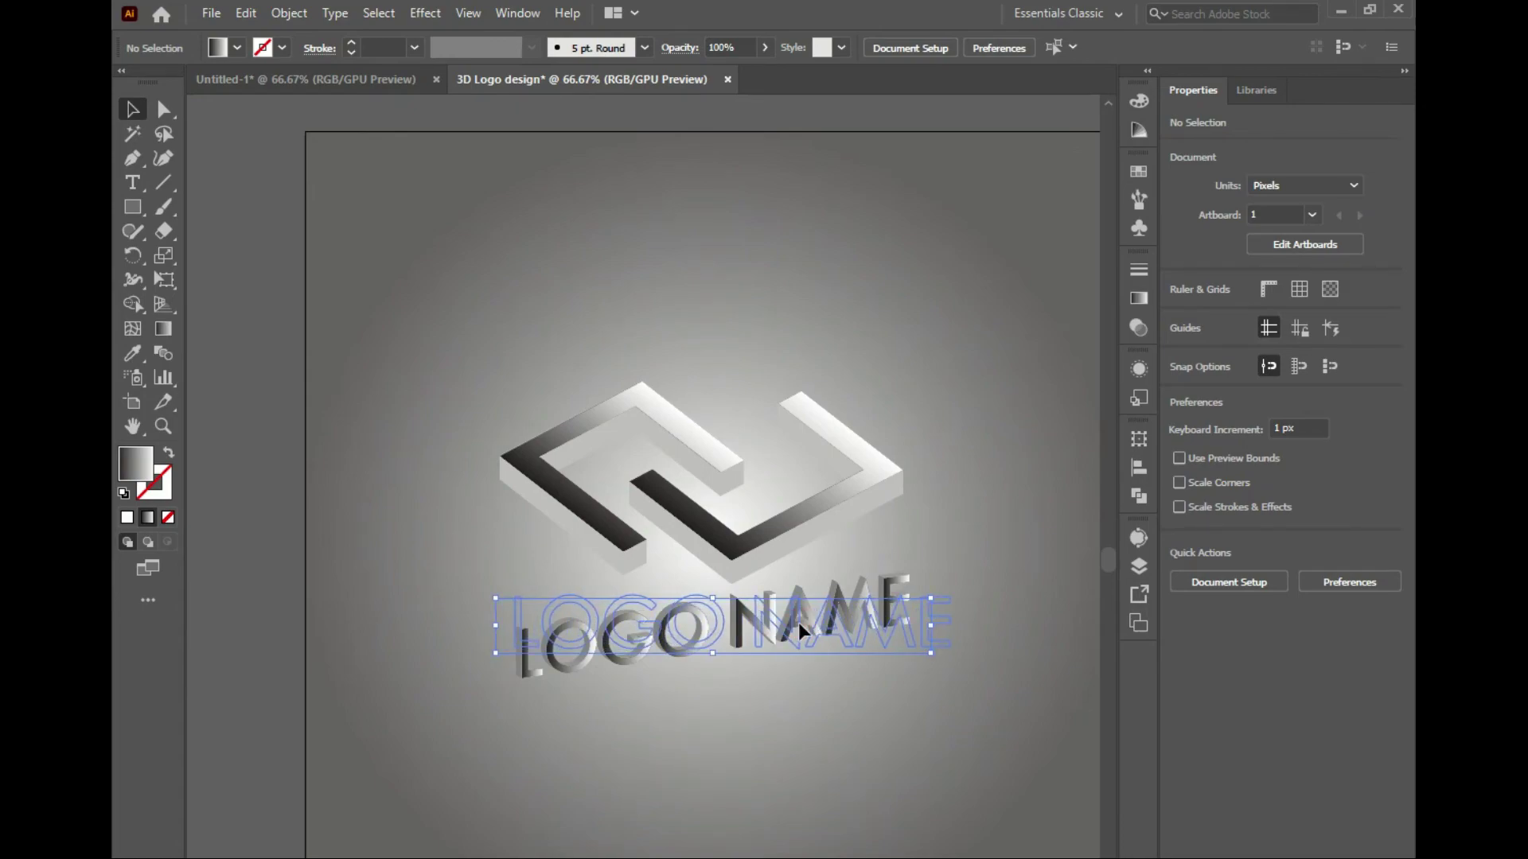
left_click(780, 680)
scroll(772, 667, "down", 1)
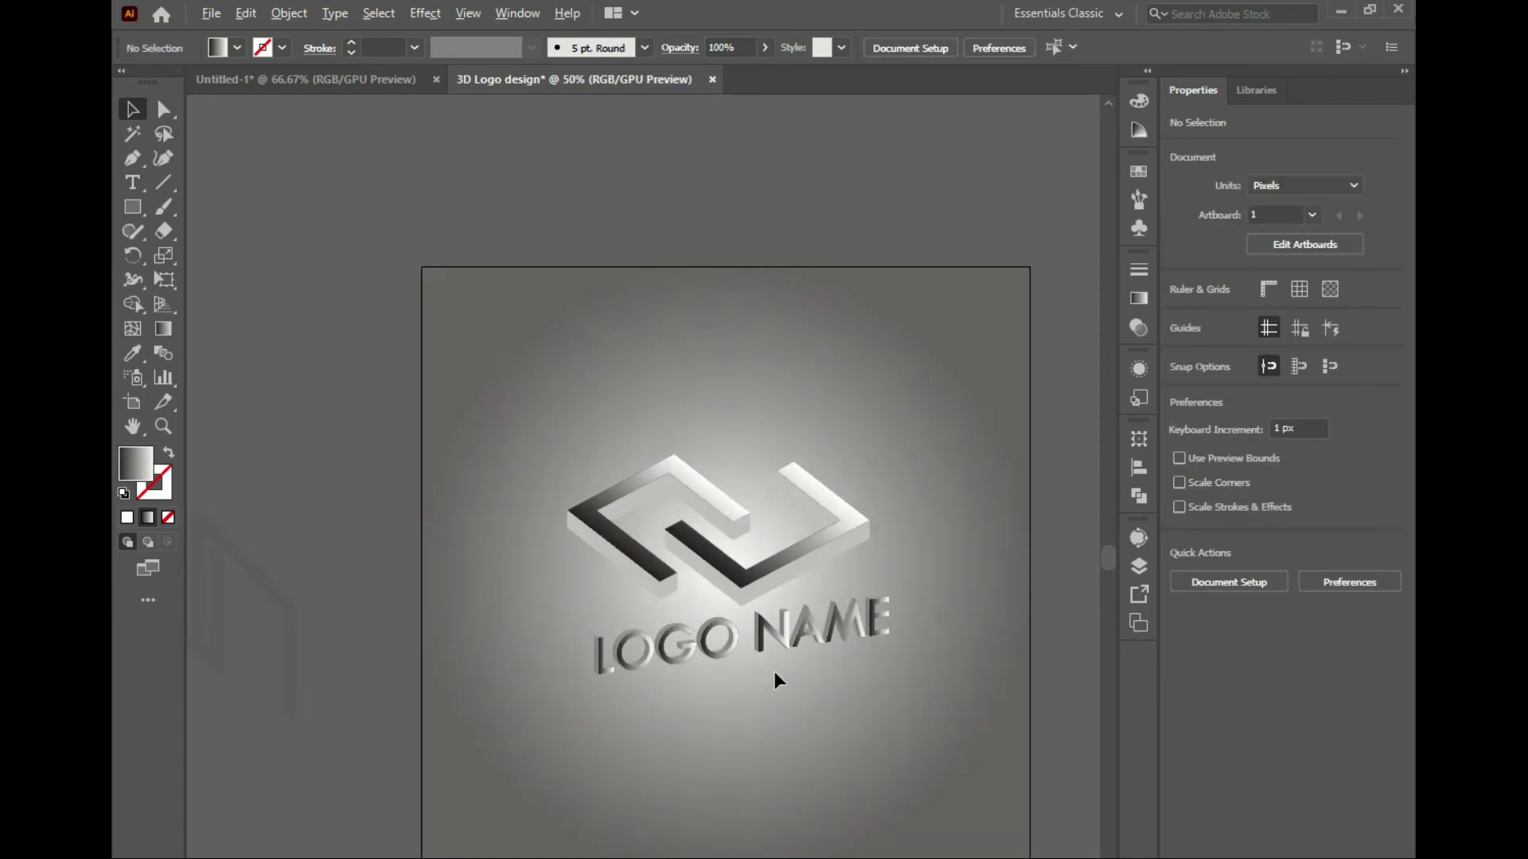